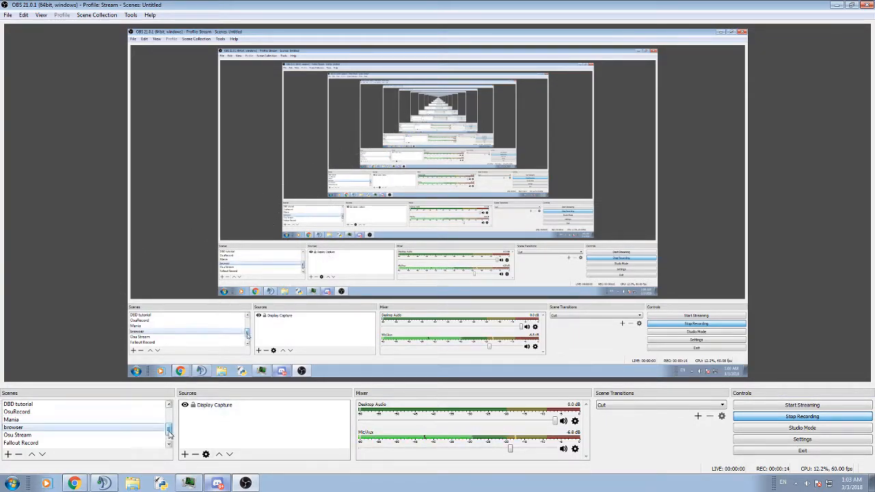
Enlarge the scenes, sources and mixer area by shrinking the preview above it
{"action": "scroll", "coordinate": [146, 416], "scroll_direction": "down", "scroll_amount": 1}
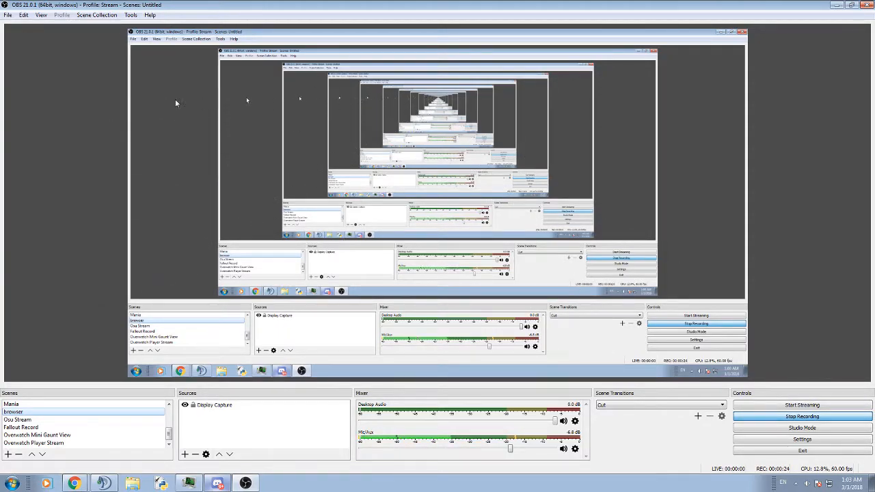
{"action": "right_click", "coordinate": [340, 121]}
{"action": "left_click", "coordinate": [82, 173]}
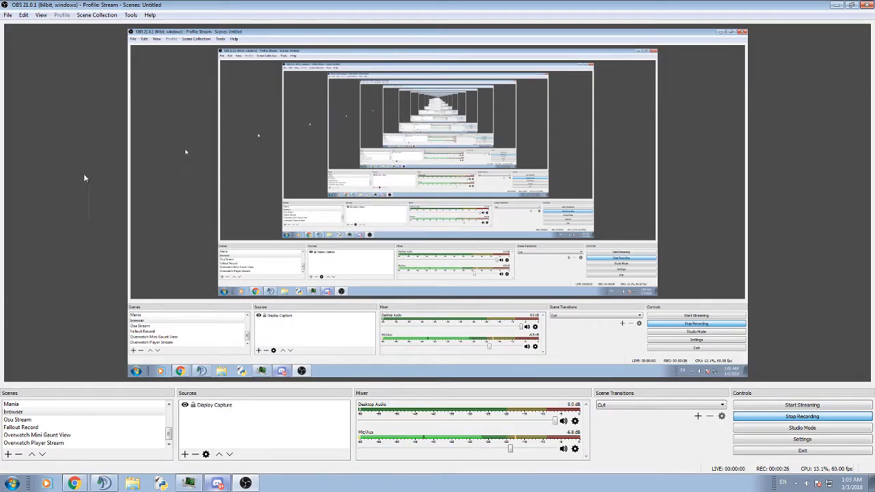
{"action": "left_click_drag", "start_coordinate": [143, 388], "coordinate": [220, 341]}
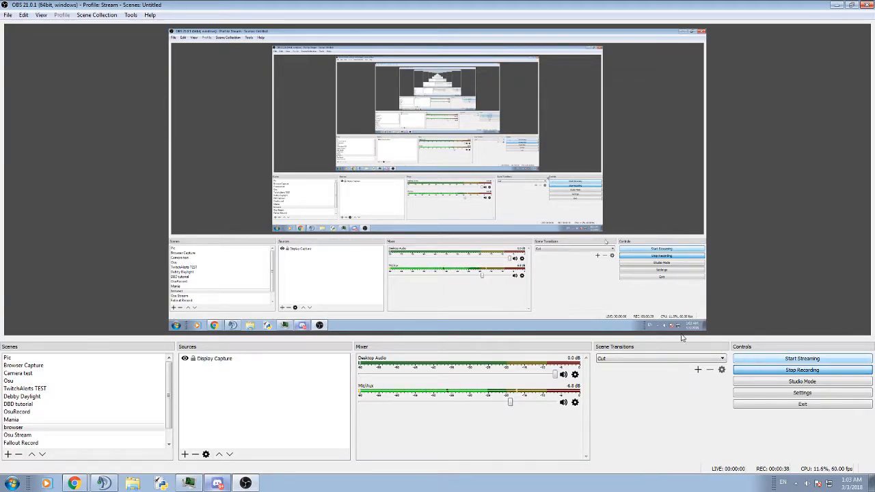
{"action": "left_click", "coordinate": [845, 381]}
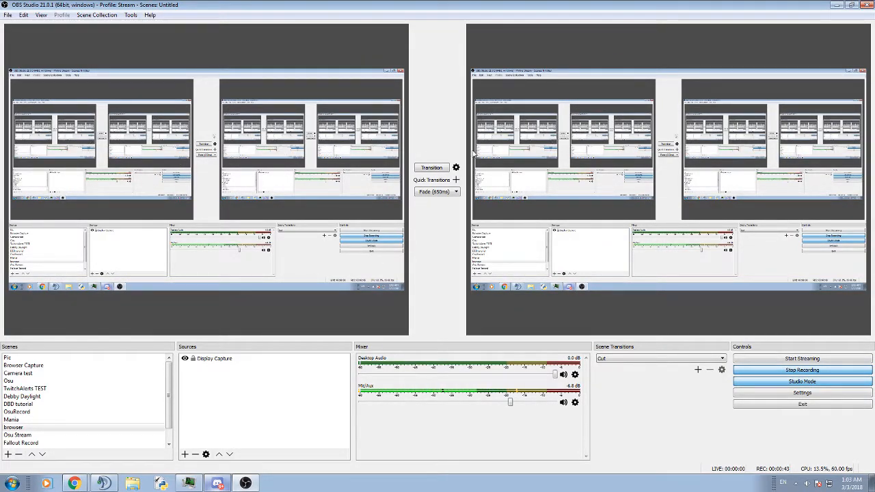
{"action": "left_click", "coordinate": [807, 380]}
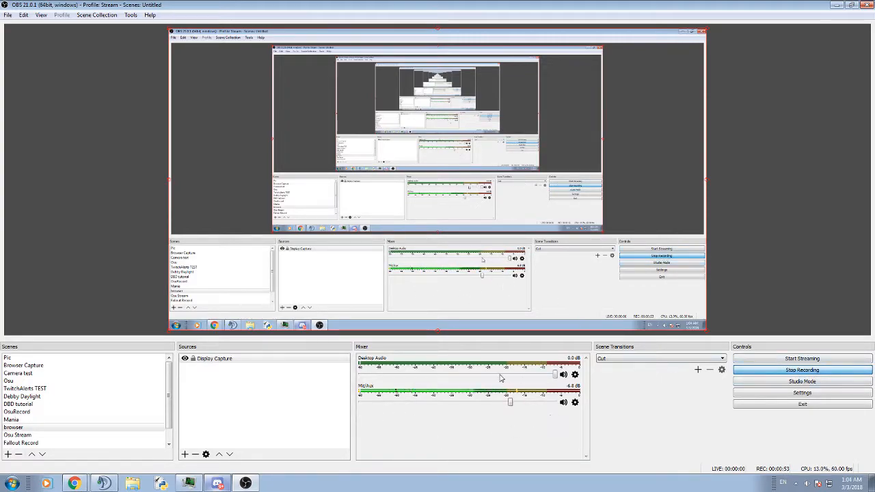
{"action": "scroll", "coordinate": [141, 416], "scroll_direction": "down", "scroll_amount": 1}
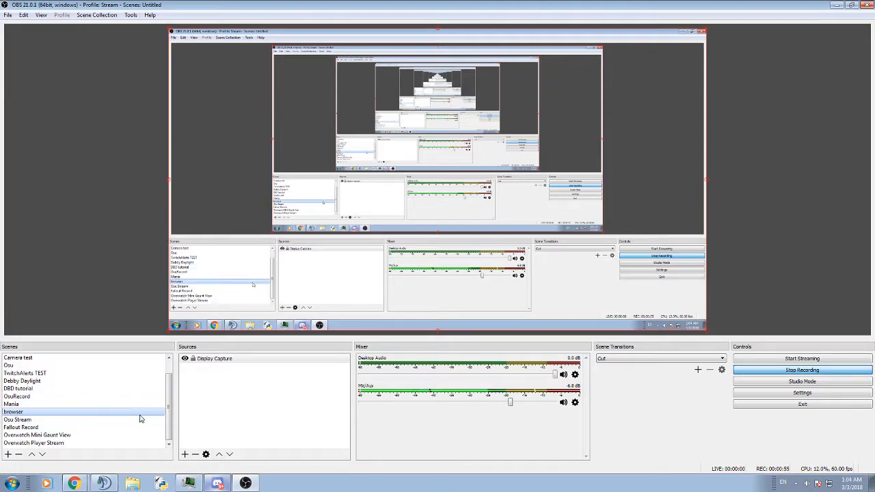
{"action": "left_click", "coordinate": [7, 454]}
{"action": "left_click", "coordinate": [441, 255]}
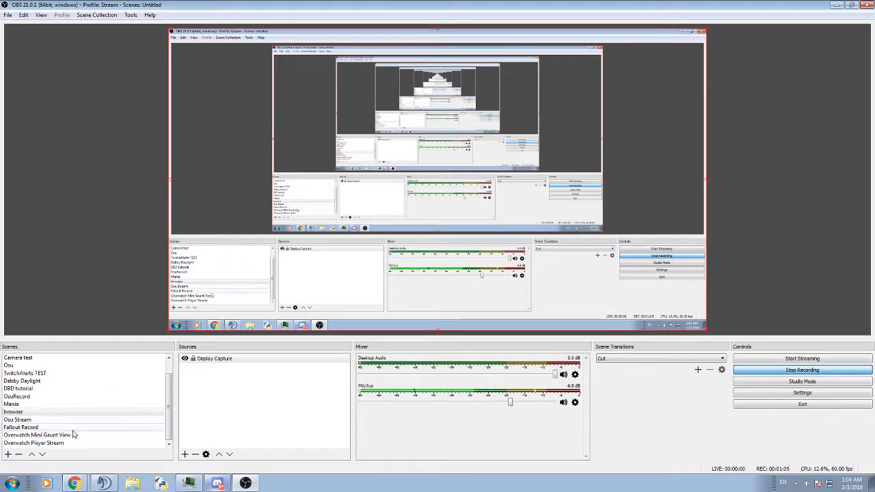
Add a new scene named "Display Record" and give it a new Display Capture source
{"action": "left_click", "coordinate": [9, 454]}
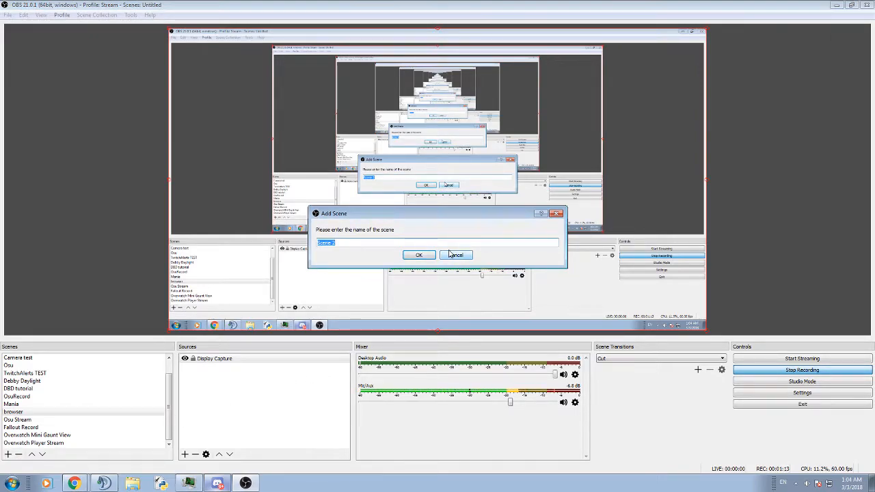
{"action": "type", "text": "Display"}
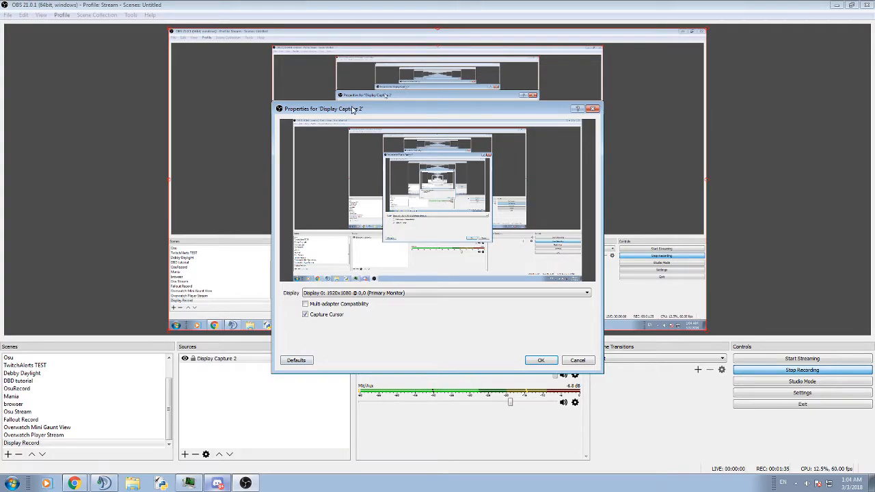
Set the new Display Capture source to Display 0: 1920x1080 (Primary Monitor) and accept its properties
{"action": "left_click_drag", "start_coordinate": [353, 109], "coordinate": [488, 50]}
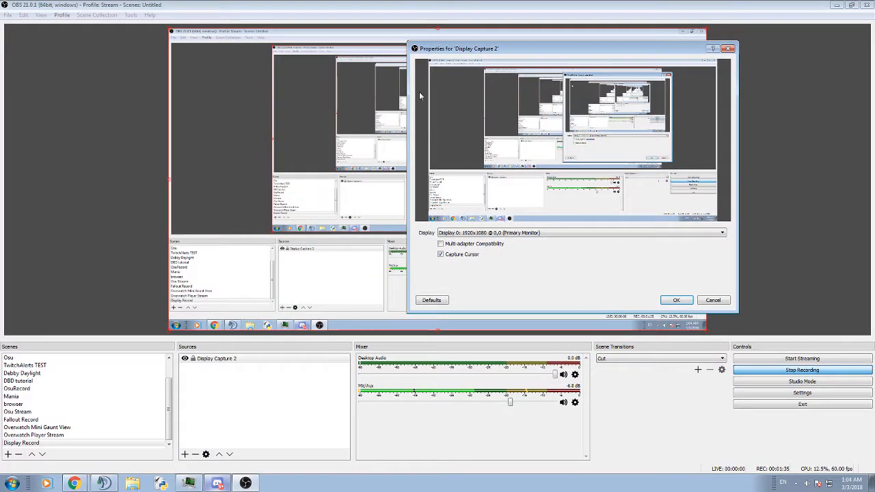
{"action": "left_click", "coordinate": [186, 454]}
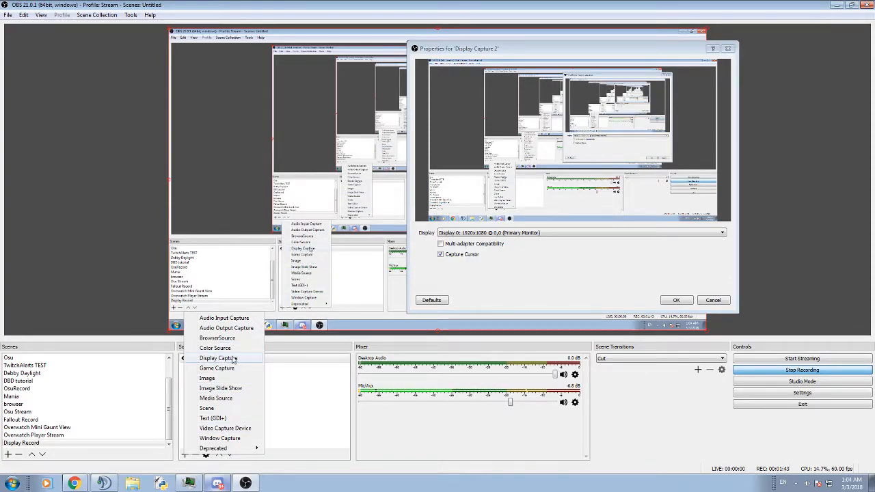
{"action": "left_click", "coordinate": [307, 439]}
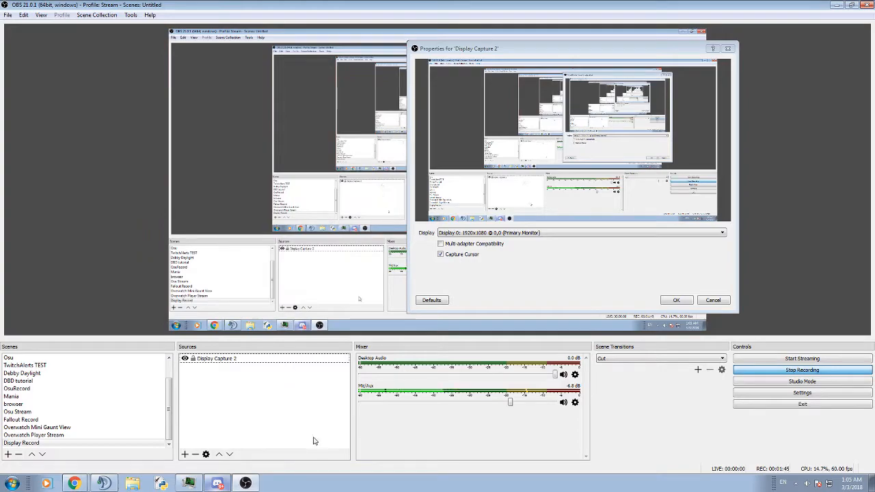
{"action": "left_click_drag", "start_coordinate": [547, 50], "coordinate": [385, 151]}
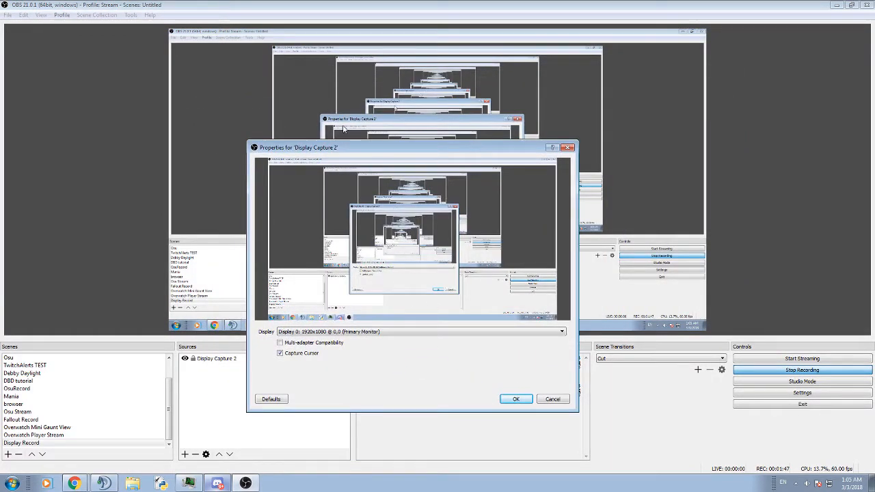
{"action": "left_click", "coordinate": [349, 331]}
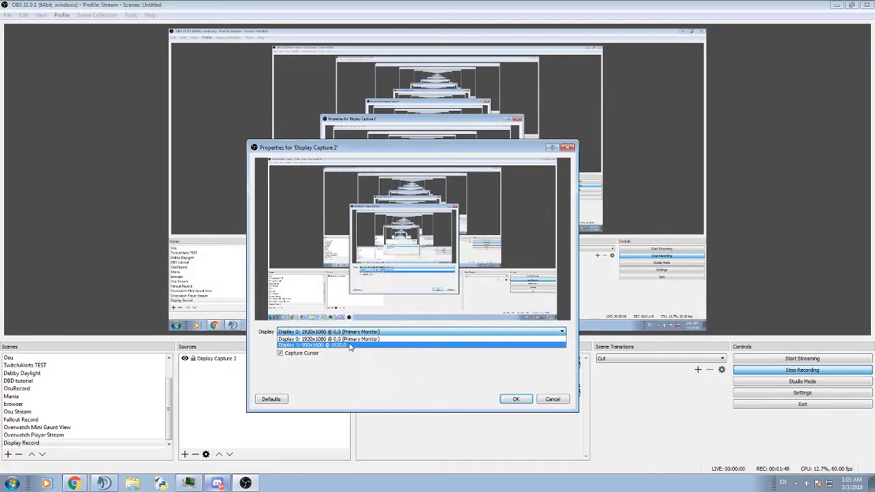
{"action": "left_click", "coordinate": [348, 339]}
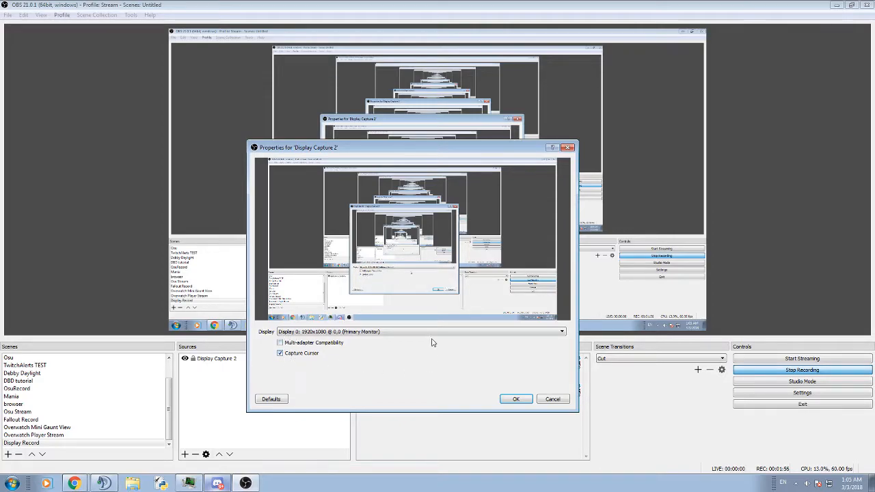
{"action": "left_click", "coordinate": [517, 399]}
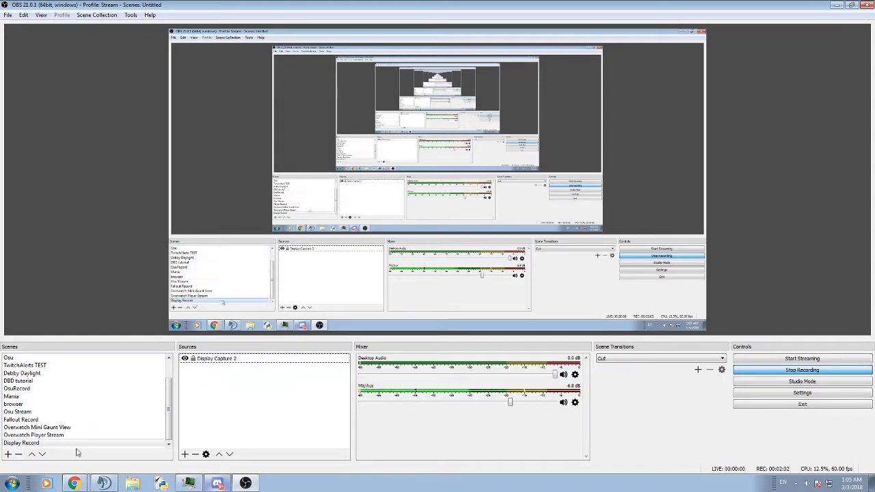
{"action": "left_click", "coordinate": [42, 444]}
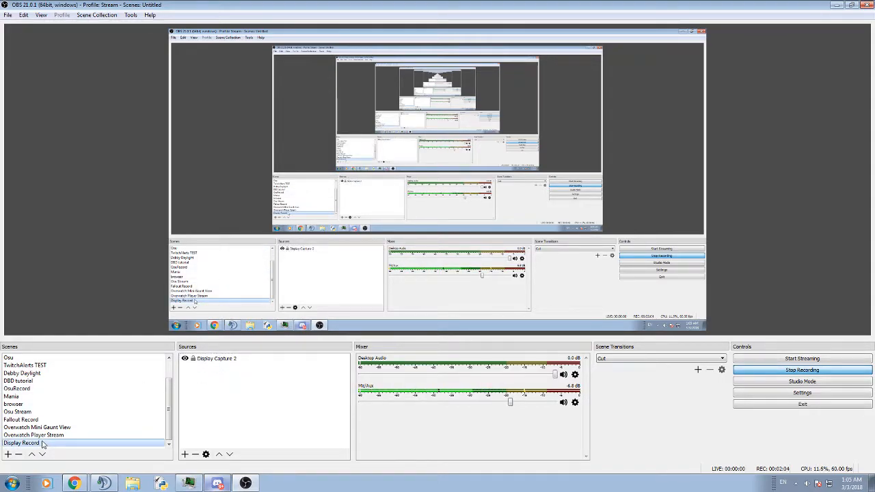
{"action": "right_click", "coordinate": [42, 443]}
{"action": "left_click", "coordinate": [189, 430]}
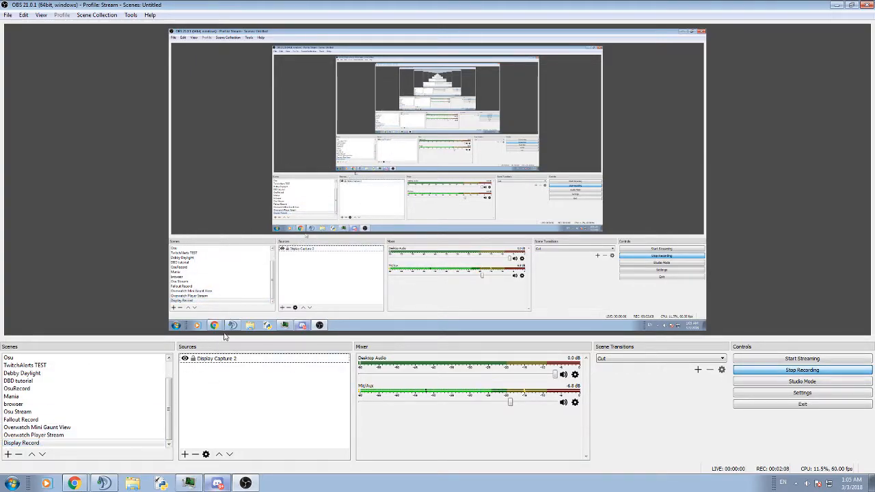
Shift the display capture slightly in the preview and realign it to the screen with a Transform command
{"action": "left_click", "coordinate": [286, 215]}
{"action": "left_click_drag", "start_coordinate": [285, 212], "coordinate": [306, 216]}
{"action": "right_click", "coordinate": [306, 216]}
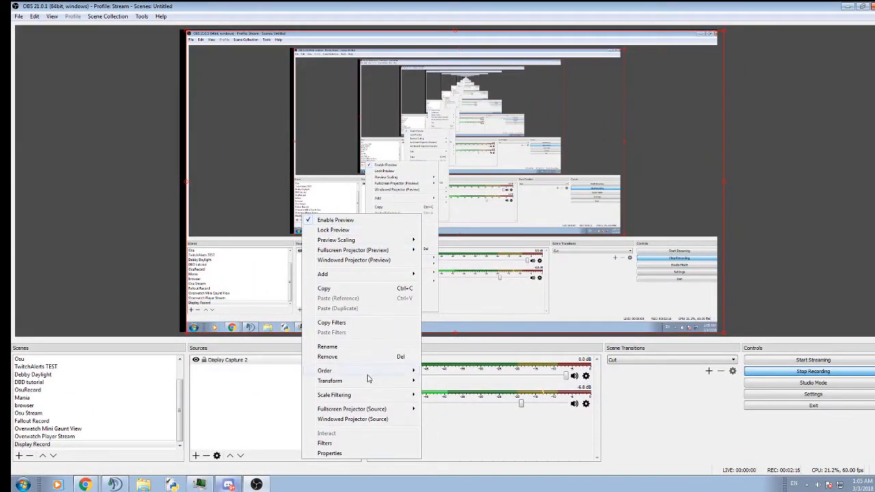
{"action": "mouse_move", "coordinate": [369, 381]}
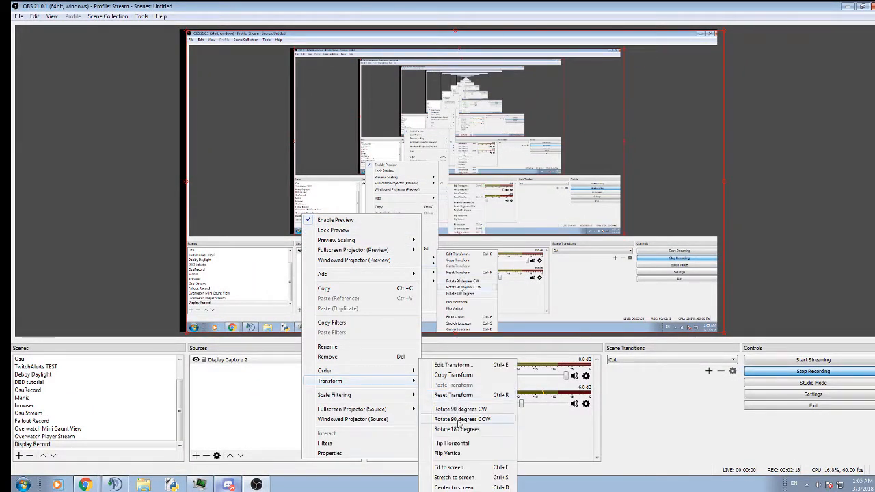
{"action": "left_click", "coordinate": [444, 483]}
Try out the lock on the Display Capture source by attempting to select it in the preview
{"action": "left_click", "coordinate": [256, 384]}
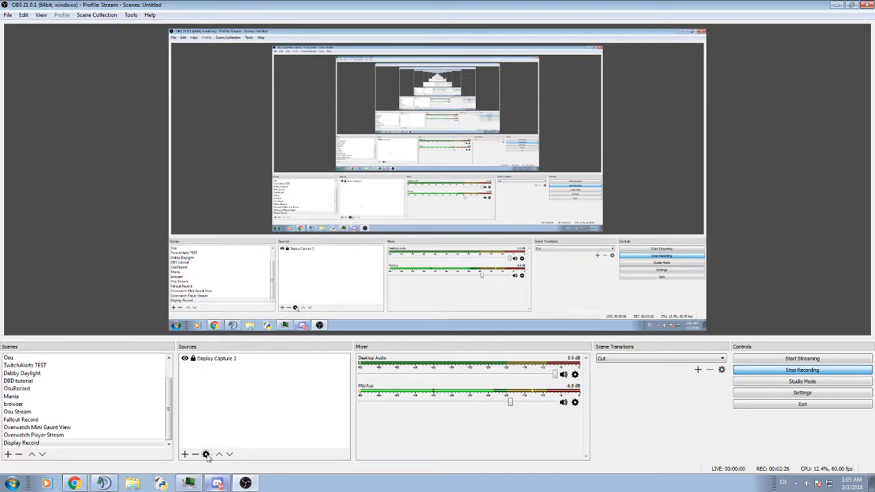
{"action": "left_click", "coordinate": [185, 455]}
{"action": "left_click", "coordinate": [268, 434]}
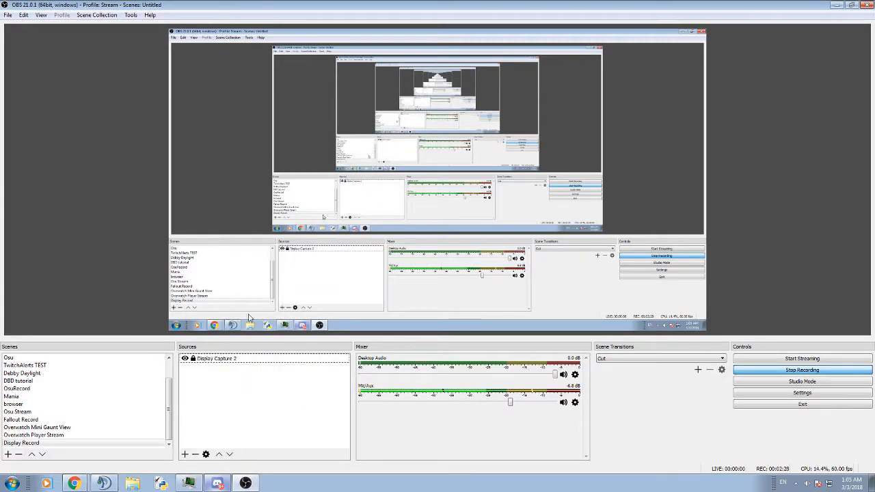
{"action": "left_click", "coordinate": [332, 233]}
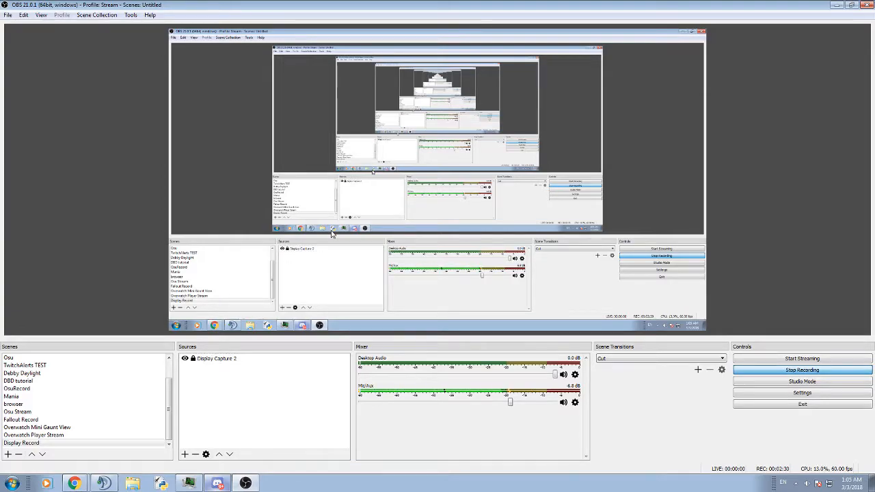
{"action": "left_click", "coordinate": [184, 359]}
Add a new Video Capture Device source named "Webcam" to the Display Record scene
{"action": "left_click", "coordinate": [184, 454]}
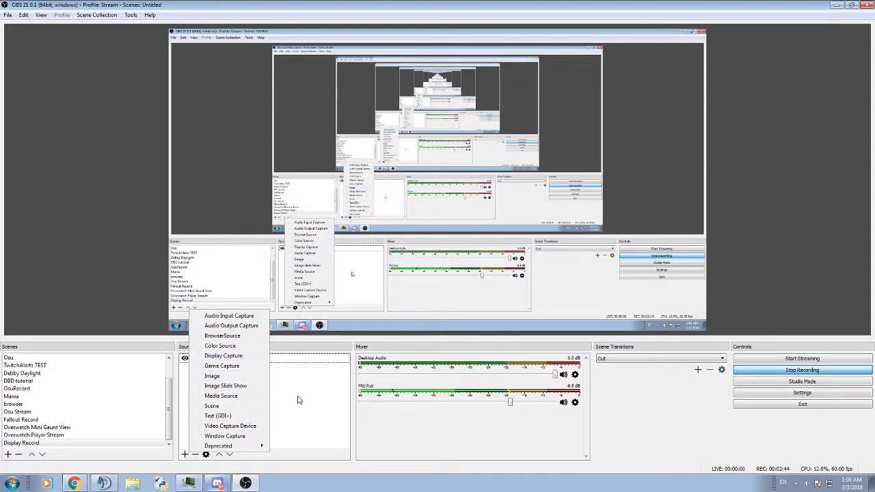
{"action": "left_click", "coordinate": [253, 425]}
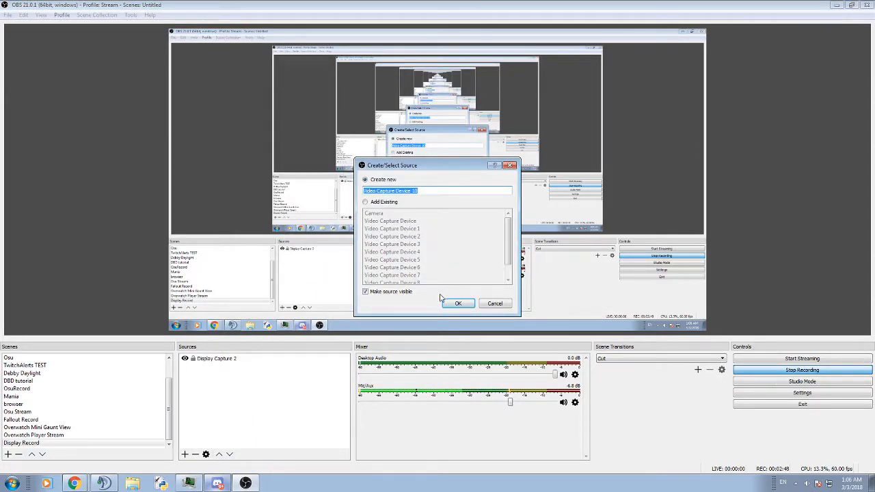
{"action": "type", "text": "WE"}
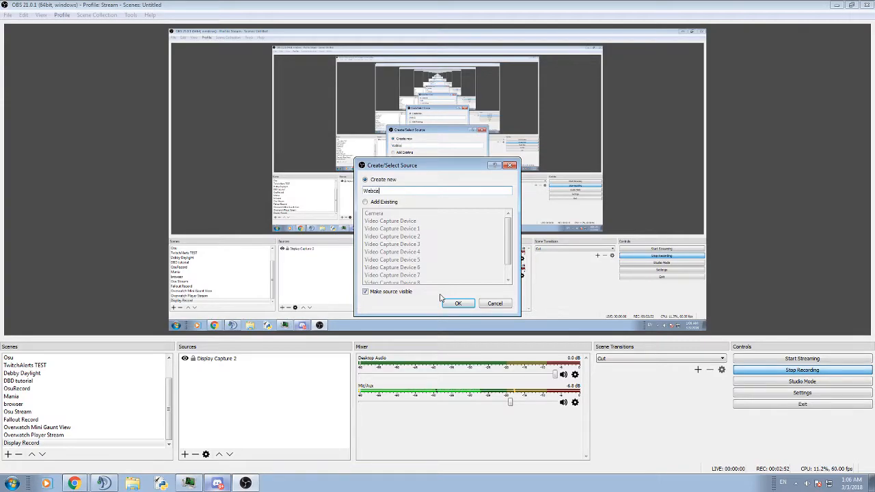
{"action": "left_click", "coordinate": [458, 302]}
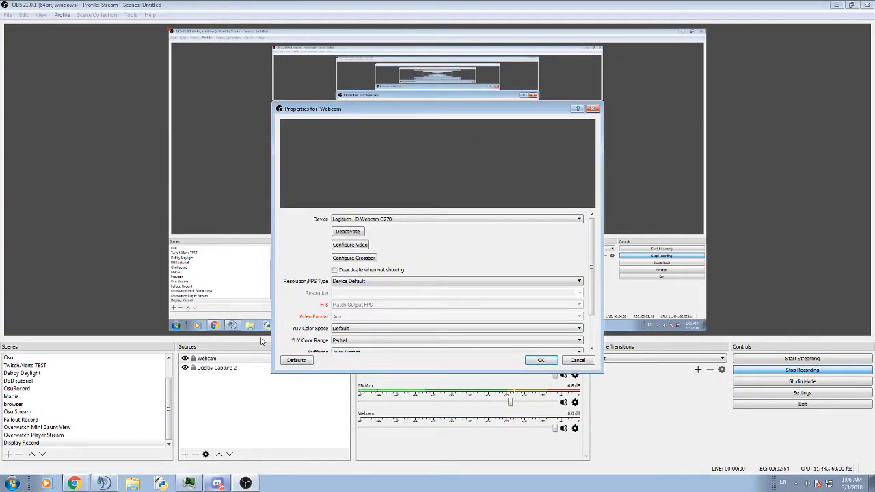
Choose C922 Pro Stream Webcam as the Webcam source's device and activate it
{"action": "left_click", "coordinate": [404, 219]}
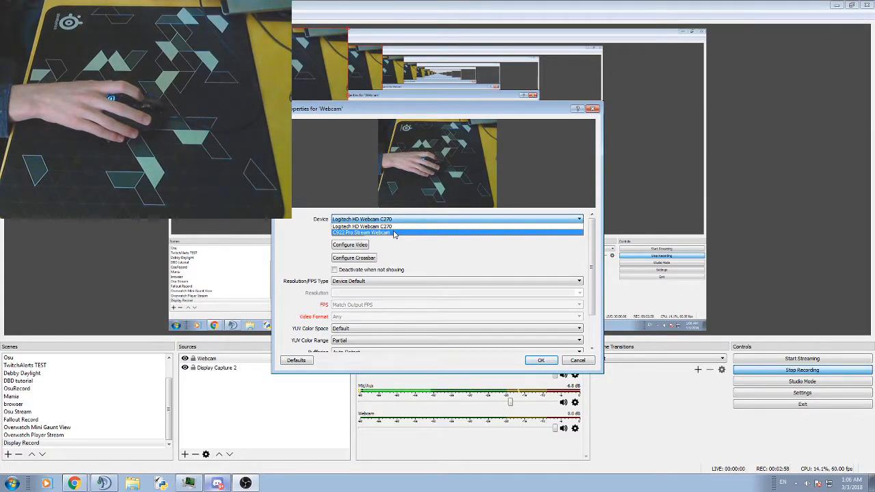
{"action": "left_click", "coordinate": [393, 233]}
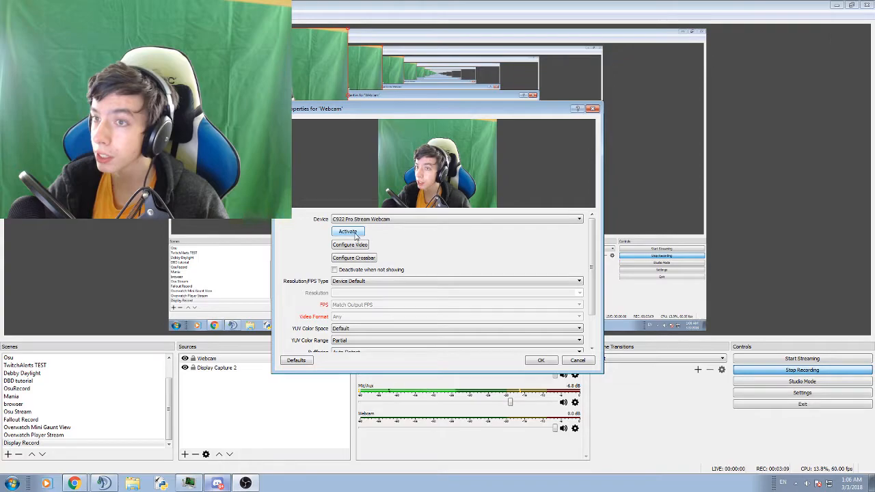
{"action": "left_click", "coordinate": [348, 231]}
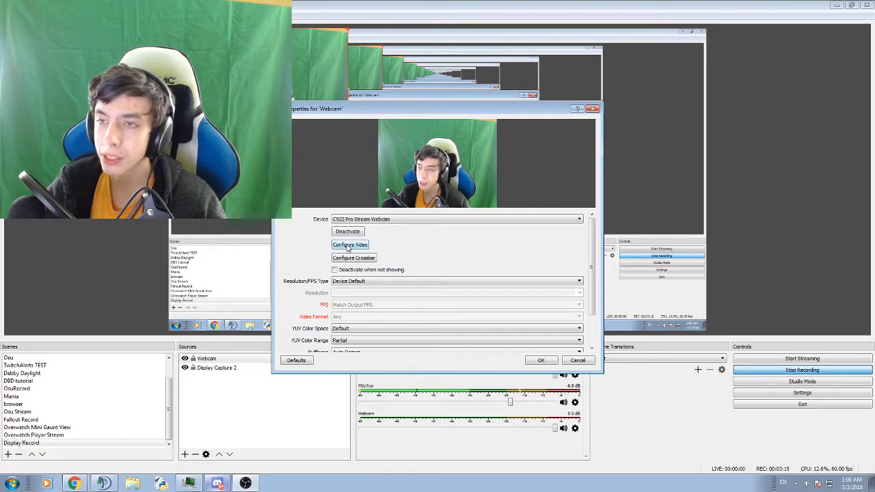
Examine the webcam's Video Proc Amp and Camera Control settings in its video configuration
{"action": "left_click", "coordinate": [351, 246]}
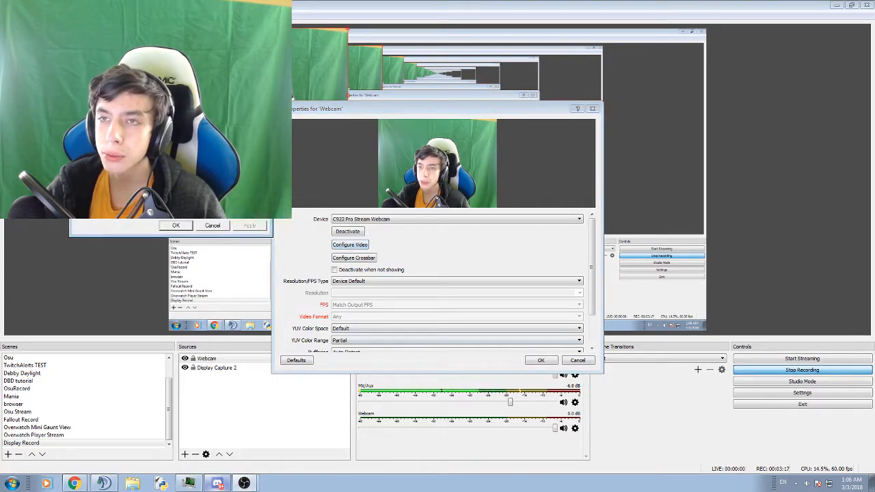
{"action": "left_click_drag", "start_coordinate": [525, 200], "coordinate": [410, 261]}
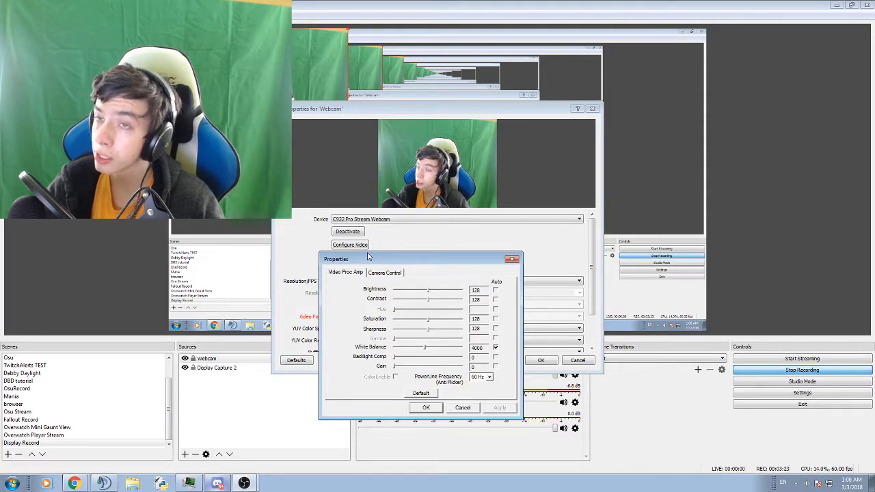
{"action": "left_click_drag", "start_coordinate": [365, 255], "coordinate": [405, 208]}
{"action": "left_click", "coordinate": [427, 226]}
{"action": "left_click", "coordinate": [389, 224]}
{"action": "left_click", "coordinate": [414, 225]}
{"action": "left_click", "coordinate": [370, 226]}
{"action": "left_click", "coordinate": [423, 225]}
{"action": "left_click", "coordinate": [385, 224]}
{"action": "left_click", "coordinate": [551, 212]}
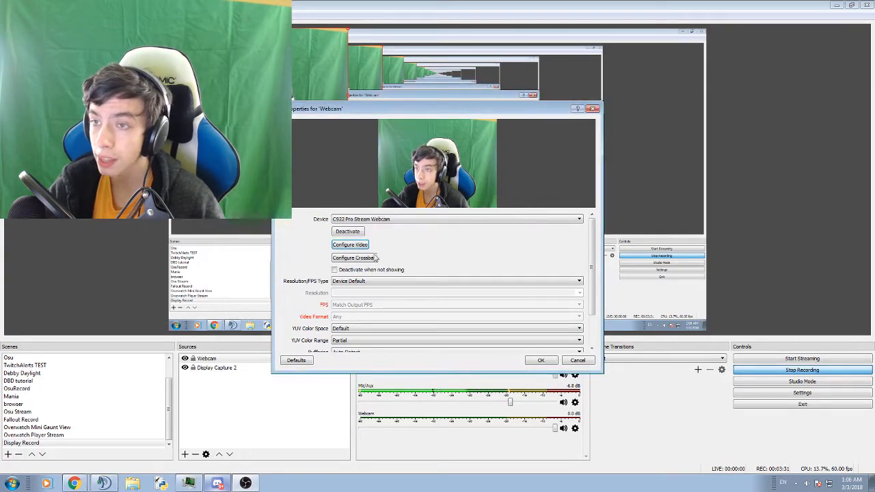
Check the webcam's crossbar configuration and the available Resolution/FPS Type options
{"action": "left_click", "coordinate": [354, 259]}
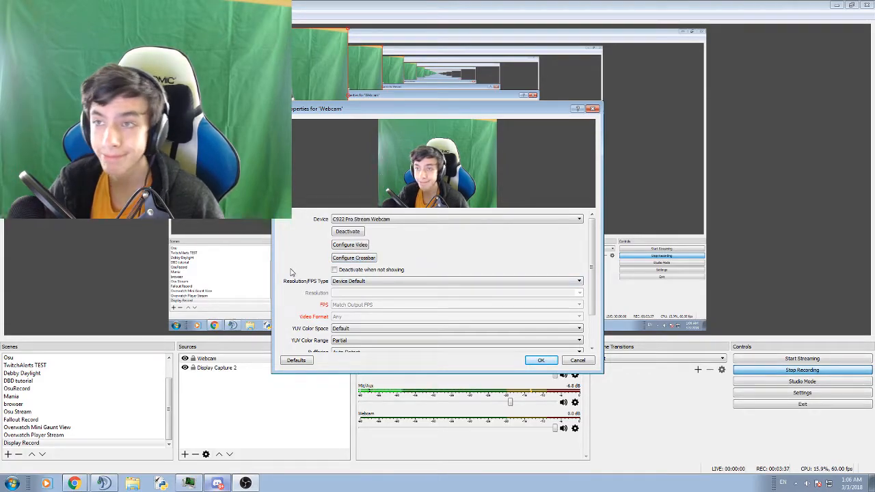
{"action": "left_click", "coordinate": [356, 282]}
{"action": "left_click", "coordinate": [355, 282]}
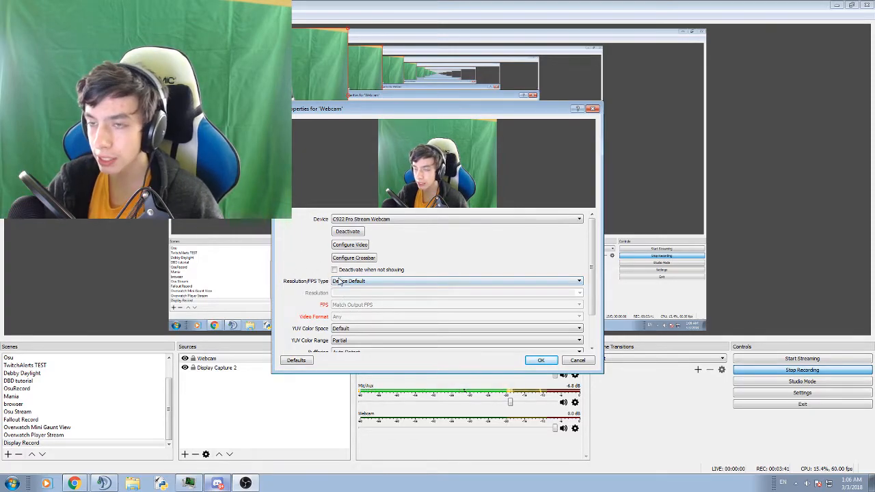
Test the Flip Vertically option and accept the Webcam properties with it off and Audio Output Mode set to Capture audio only
{"action": "scroll", "coordinate": [309, 294], "scroll_direction": "down", "scroll_amount": 1}
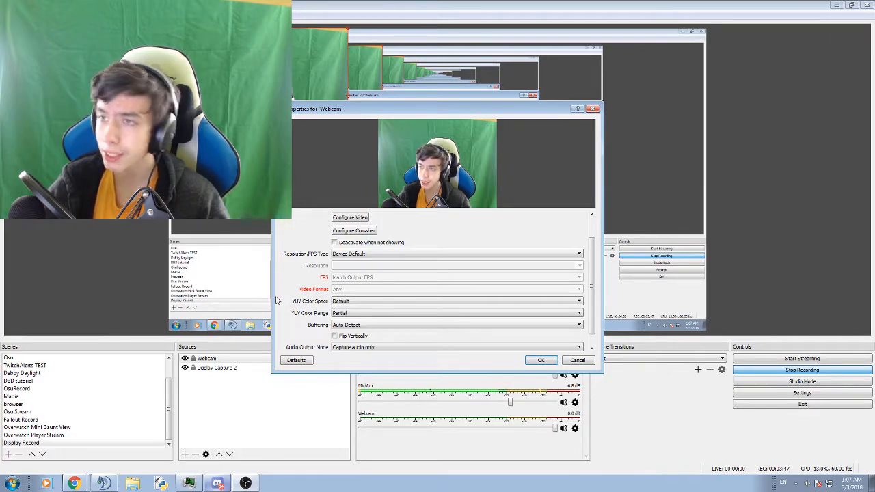
{"action": "scroll", "coordinate": [286, 307], "scroll_direction": "down", "scroll_amount": 1}
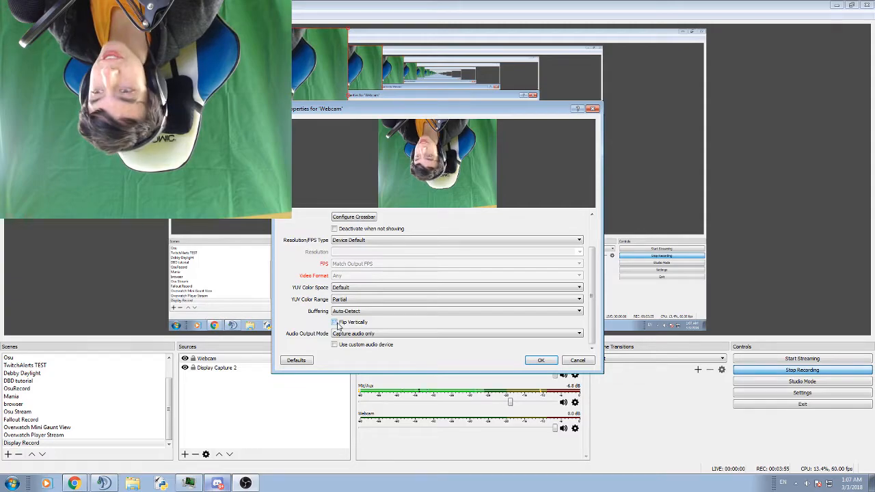
{"action": "left_click", "coordinate": [337, 324]}
{"action": "left_click", "coordinate": [342, 334]}
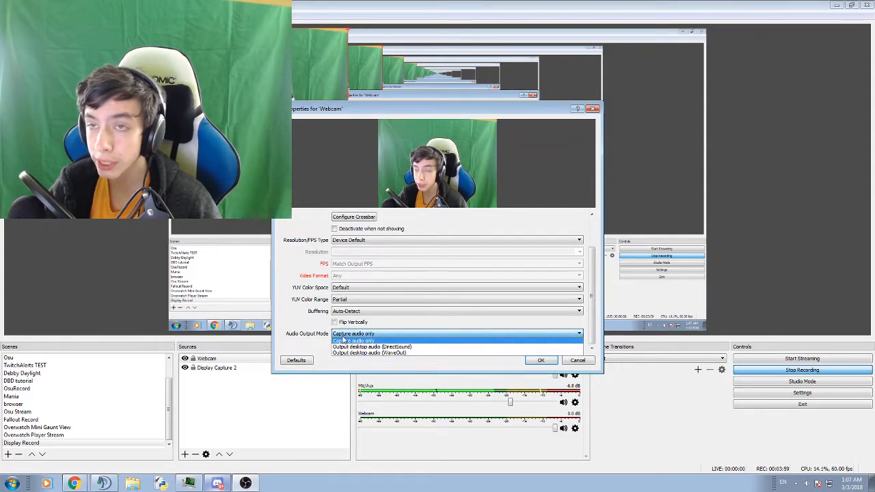
{"action": "left_click", "coordinate": [343, 339]}
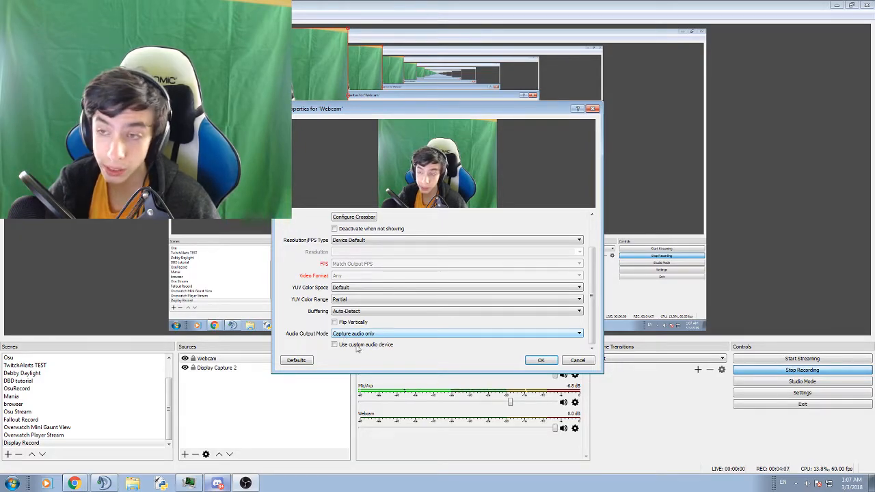
{"action": "key", "text": "Return"}
Move the webcam image over the lower-right area of the display capture in the preview
{"action": "left_click_drag", "start_coordinate": [256, 95], "coordinate": [509, 154]}
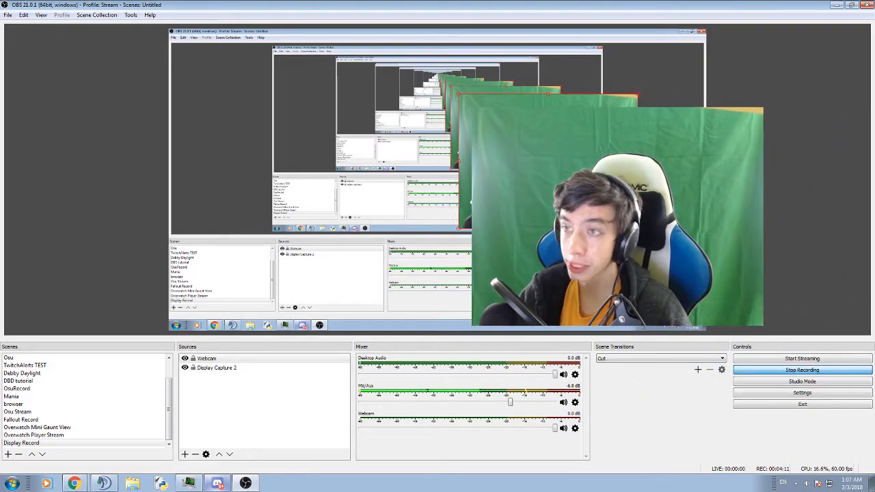
{"action": "left_click", "coordinate": [209, 367]}
{"action": "left_click", "coordinate": [206, 358]}
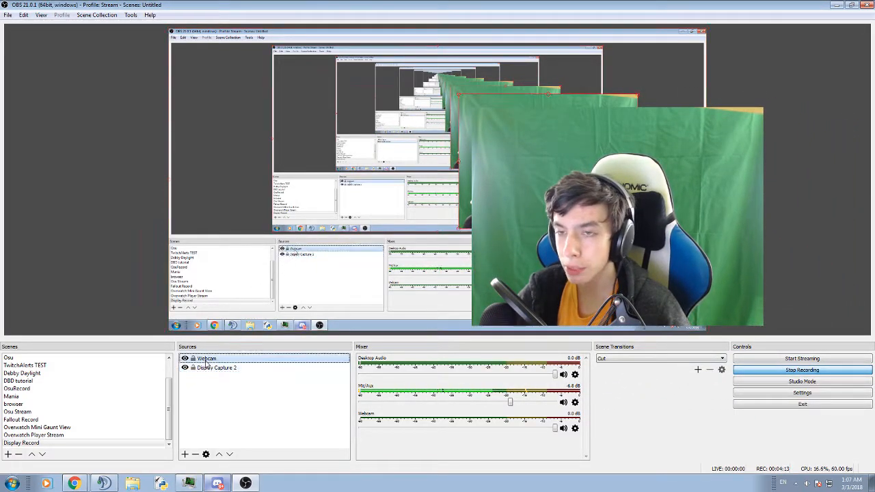
{"action": "left_click", "coordinate": [209, 367]}
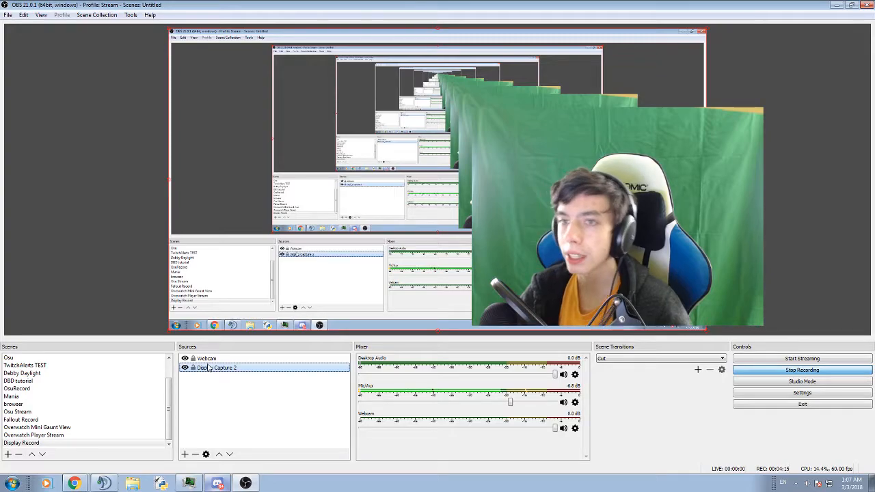
{"action": "left_click", "coordinate": [245, 265]}
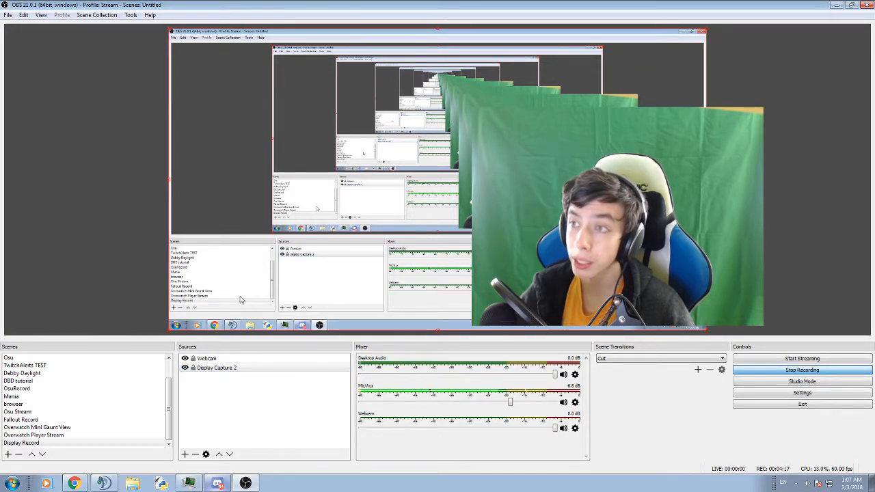
Move the Webcam source below Display Capture 2 in the source order
{"action": "left_click", "coordinate": [228, 367]}
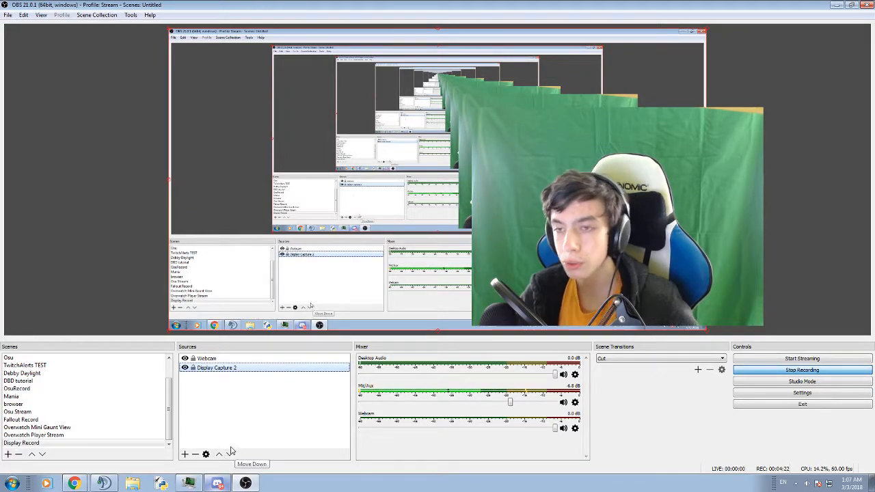
{"action": "left_click", "coordinate": [220, 412]}
{"action": "left_click", "coordinate": [206, 358]}
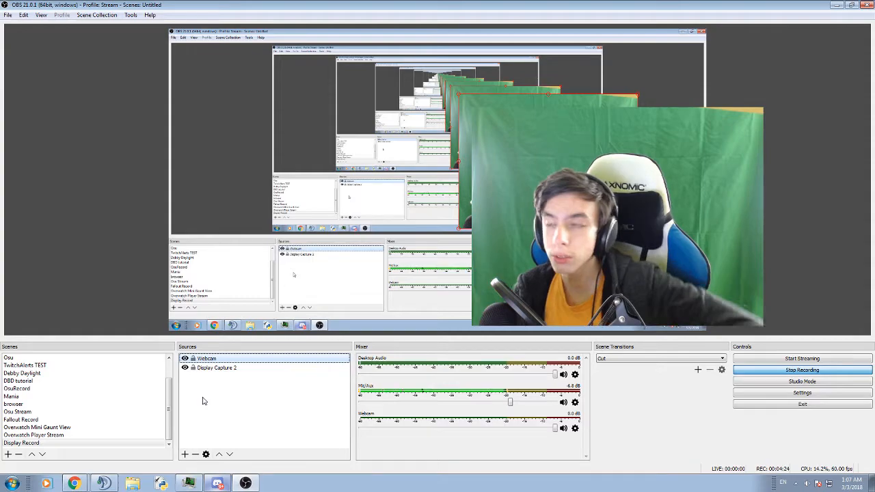
{"action": "left_click", "coordinate": [231, 454]}
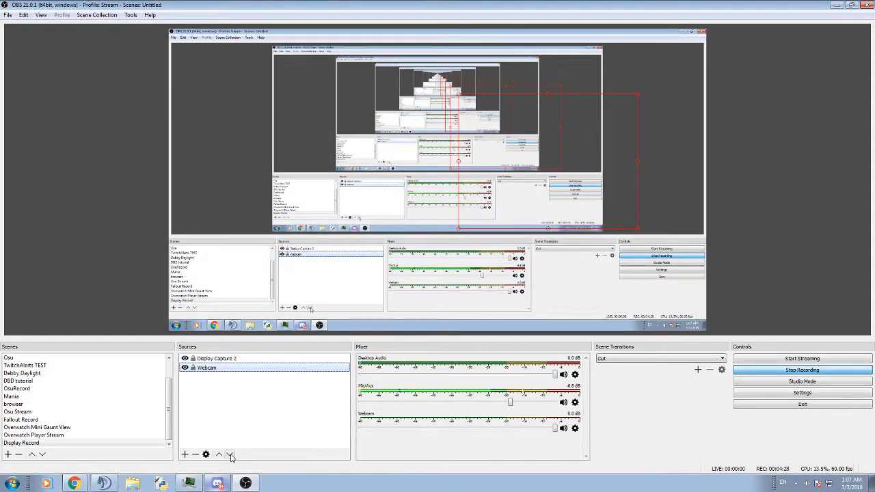
Try to reposition the webcam image while it lies behind the display capture, and view the capture's available options
{"action": "left_click_drag", "start_coordinate": [537, 135], "coordinate": [413, 151]}
{"action": "left_click", "coordinate": [232, 195]}
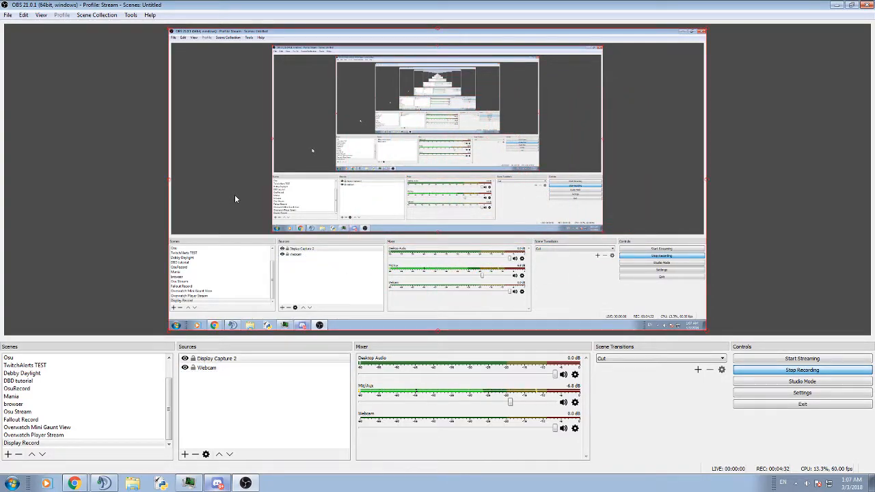
{"action": "left_click", "coordinate": [240, 369]}
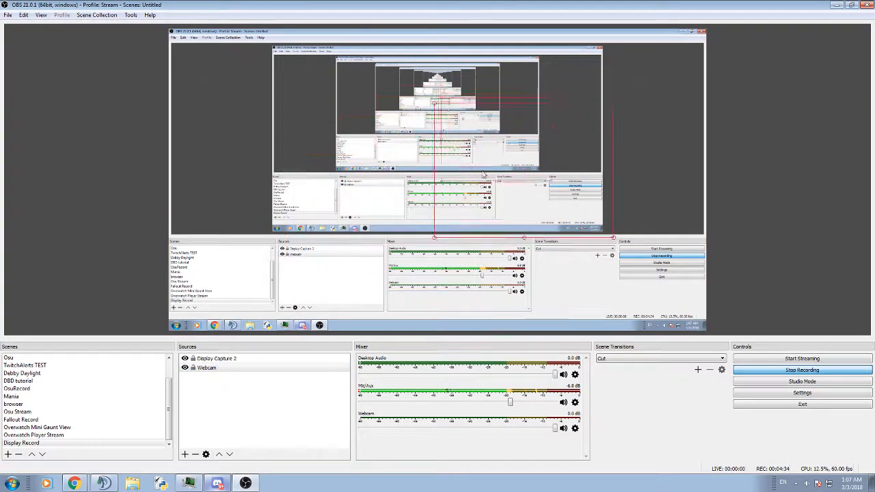
{"action": "mouse_move", "coordinate": [427, 182]}
{"action": "left_mouse_down"}
{"action": "mouse_move", "coordinate": [576, 163]}
{"action": "mouse_move", "coordinate": [195, 190]}
{"action": "mouse_move", "coordinate": [437, 182]}
{"action": "left_mouse_up"}
{"action": "right_click", "coordinate": [437, 182]}
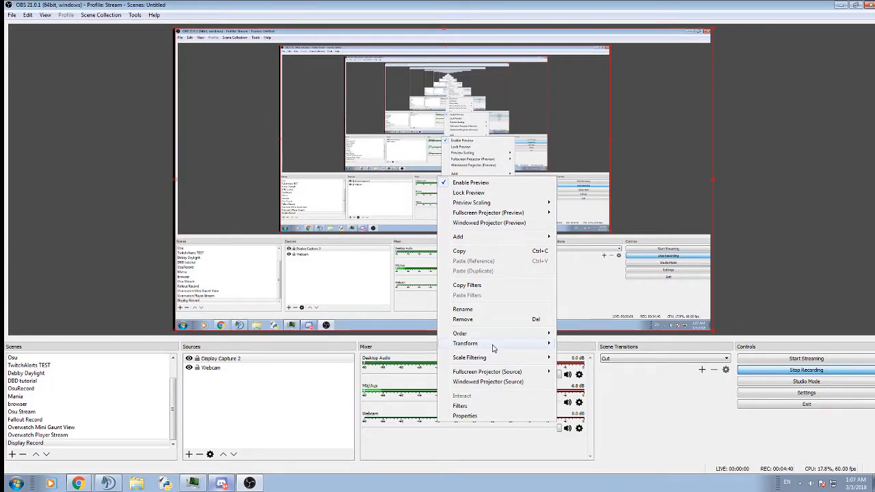
{"action": "left_click", "coordinate": [591, 468]}
{"action": "left_click", "coordinate": [312, 420]}
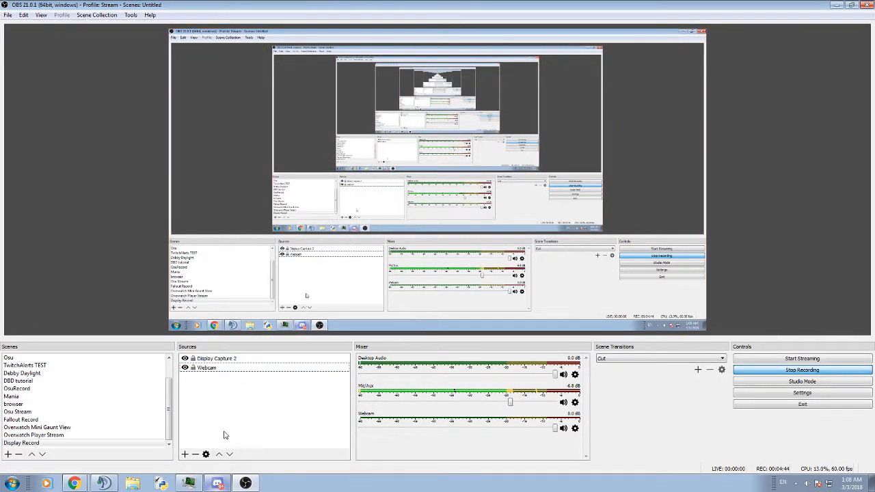
Raise the Webcam source above Display Capture 2 and shrink its image over the right half of the display capture
{"action": "left_click", "coordinate": [205, 367]}
{"action": "left_click", "coordinate": [219, 453]}
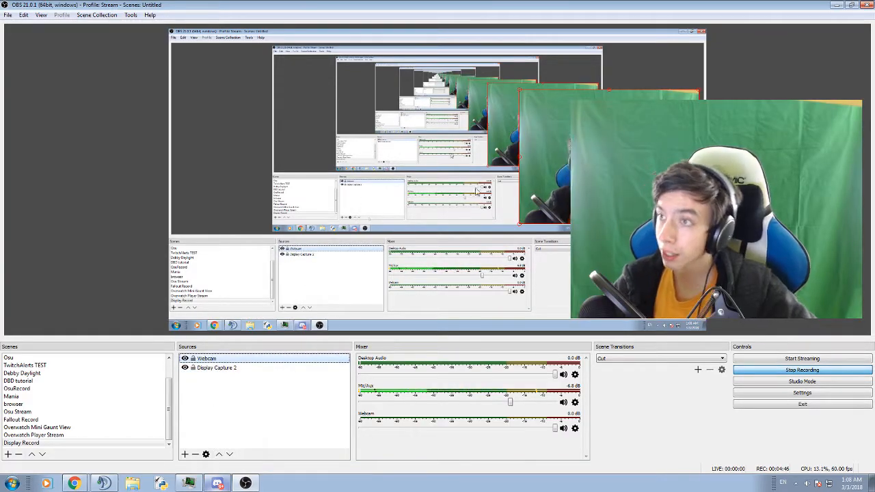
{"action": "left_click_drag", "start_coordinate": [520, 91], "coordinate": [563, 123]}
{"action": "left_click_drag", "start_coordinate": [609, 171], "coordinate": [619, 104]}
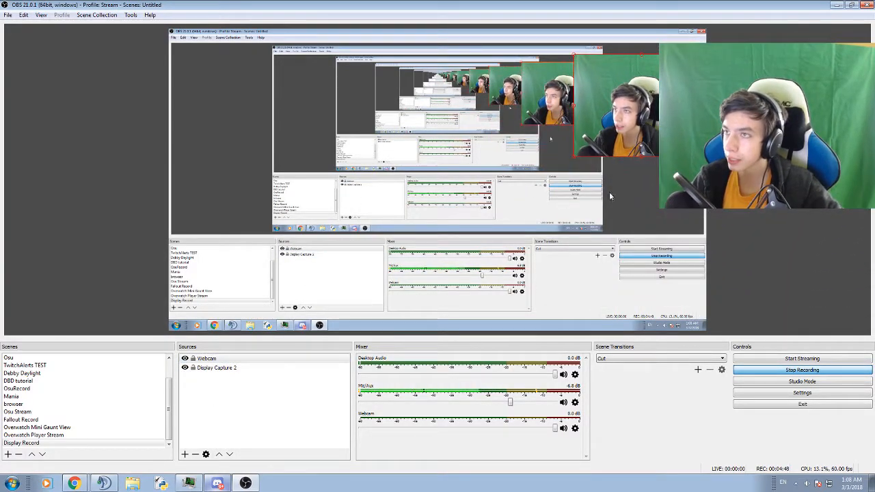
{"action": "left_click_drag", "start_coordinate": [574, 55], "coordinate": [584, 104]}
{"action": "left_click_drag", "start_coordinate": [630, 89], "coordinate": [564, 141]}
Lock the Display Capture 2 source and move the webcam image to the display capture's right edge
{"action": "left_click", "coordinate": [198, 369]}
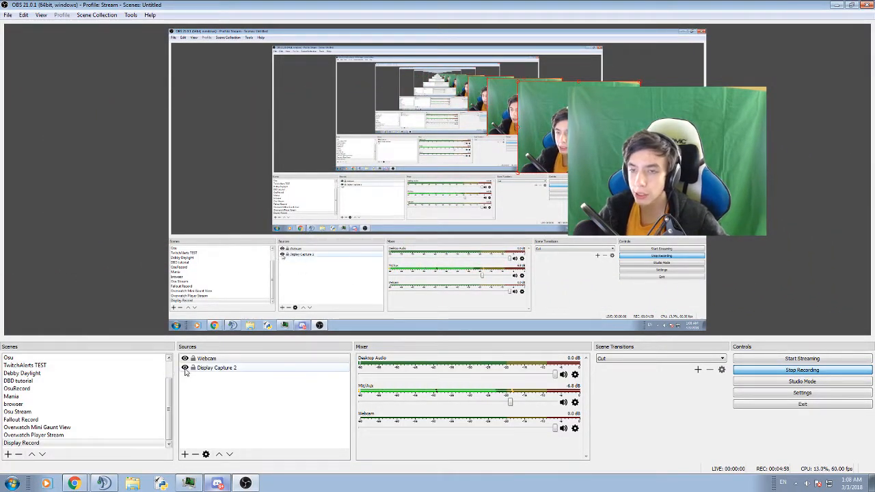
{"action": "left_click", "coordinate": [193, 370]}
{"action": "left_click", "coordinate": [242, 419]}
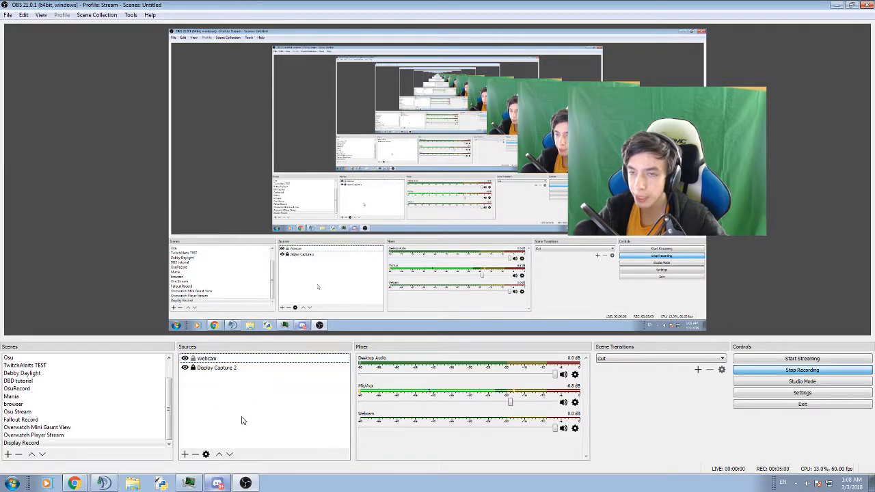
{"action": "left_click_drag", "start_coordinate": [614, 116], "coordinate": [667, 113]}
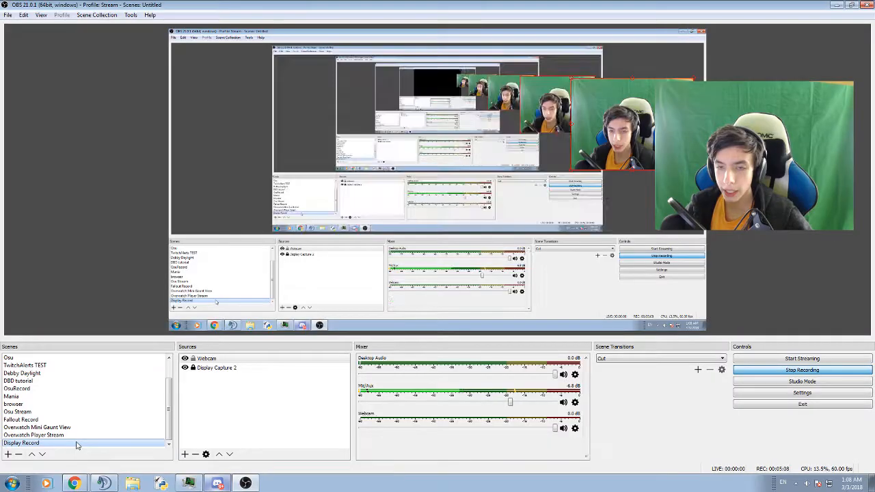
{"action": "left_click", "coordinate": [262, 389]}
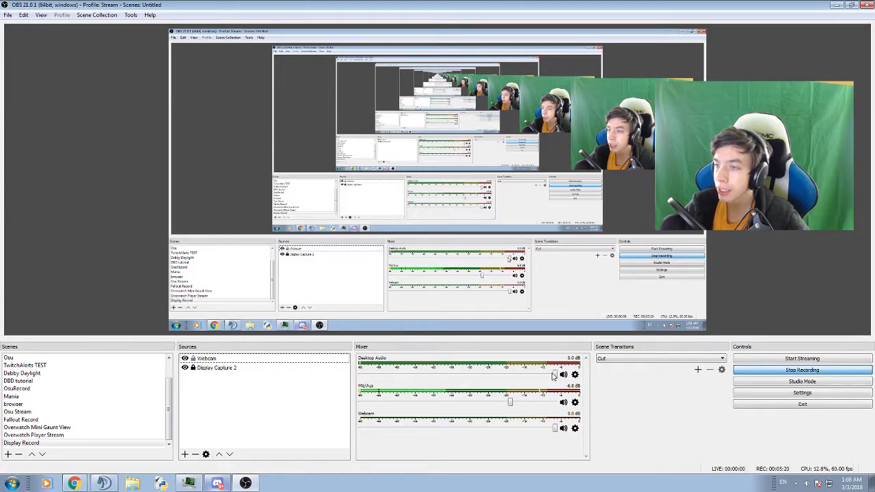
Set the Desktop Audio volume to 110% in the Advanced Audio Properties
{"action": "left_click_drag", "start_coordinate": [555, 375], "coordinate": [577, 370]}
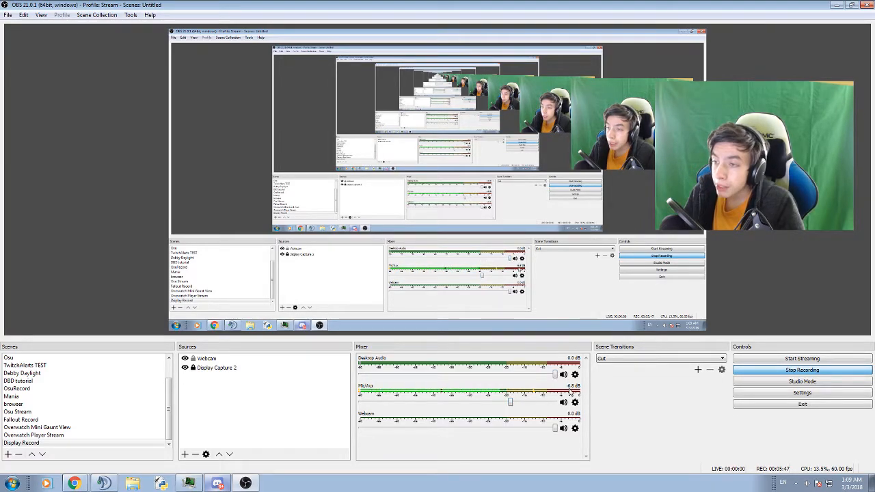
{"action": "right_click", "coordinate": [510, 406]}
{"action": "left_click", "coordinate": [505, 394]}
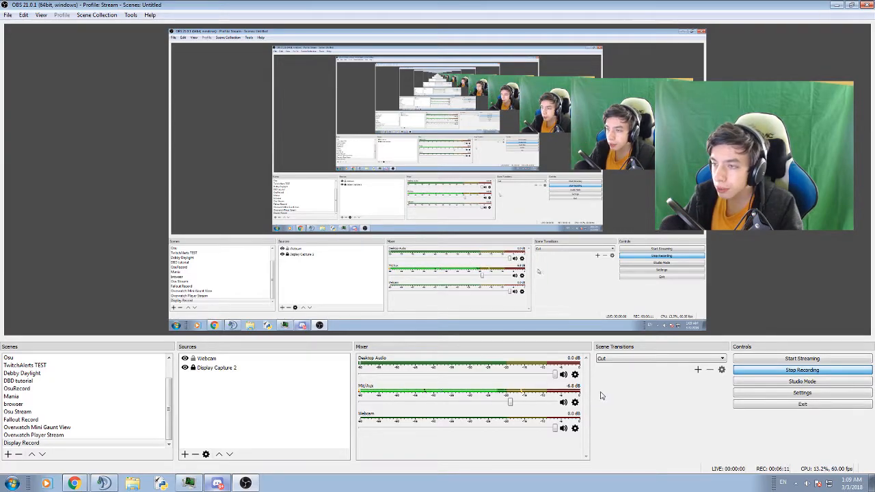
{"action": "right_click", "coordinate": [512, 370]}
{"action": "left_click", "coordinate": [546, 426]}
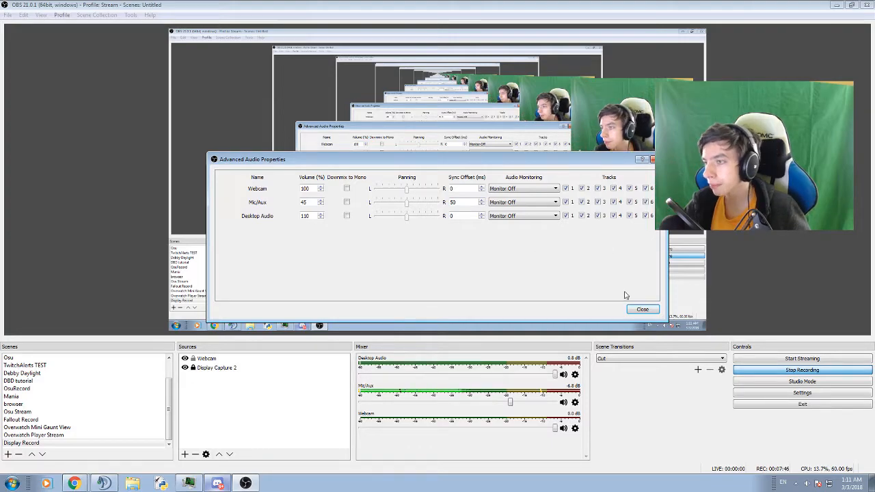
{"action": "left_click", "coordinate": [642, 309]}
{"action": "left_click", "coordinate": [242, 416]}
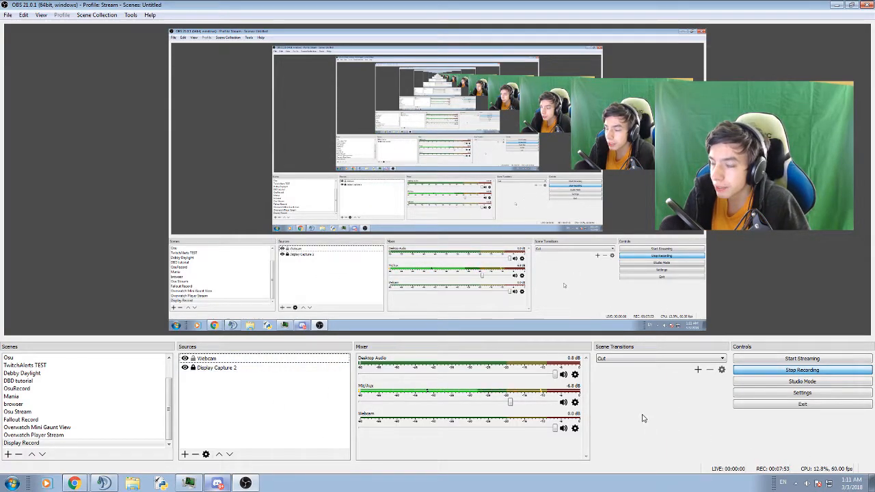
{"action": "left_click", "coordinate": [615, 364]}
{"action": "left_click", "coordinate": [615, 365]}
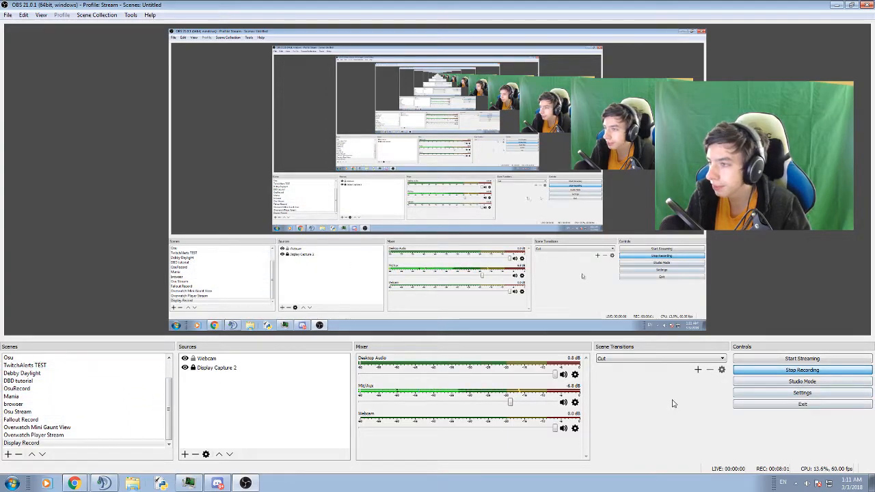
Open the program settings and look through the General, Stream, Output, Audio, Video, Hotkeys and Advanced categories
{"action": "left_click", "coordinate": [769, 393]}
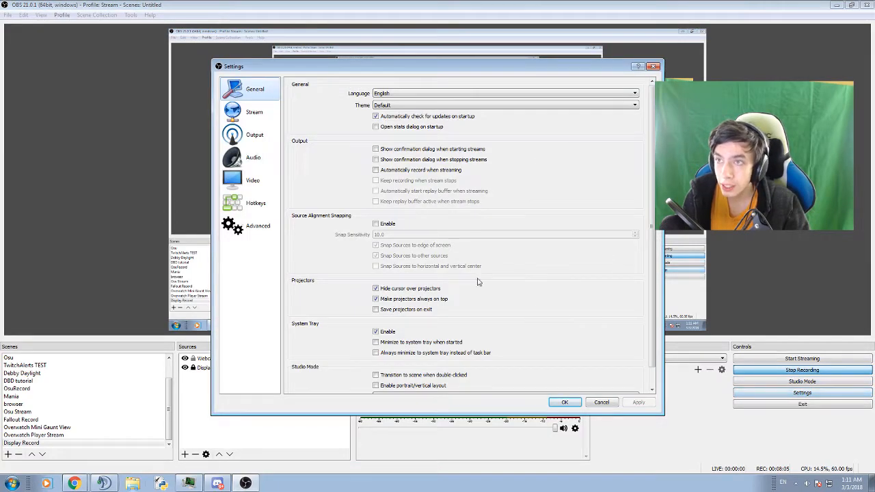
{"action": "left_click_drag", "start_coordinate": [285, 73], "coordinate": [278, 44]}
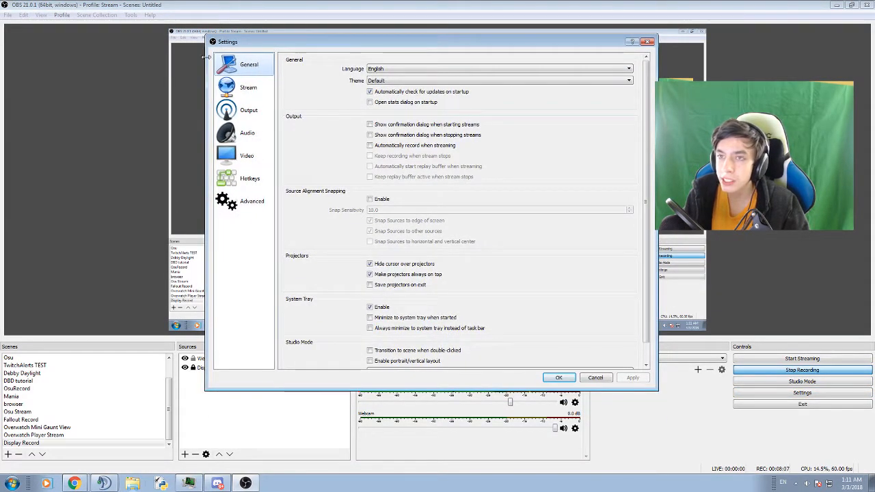
{"action": "scroll", "coordinate": [585, 245], "scroll_direction": "down", "scroll_amount": 1}
{"action": "scroll", "coordinate": [585, 246], "scroll_direction": "up", "scroll_amount": 1}
{"action": "left_click", "coordinate": [231, 87]}
{"action": "left_click", "coordinate": [231, 110]}
{"action": "left_click", "coordinate": [231, 133]}
{"action": "left_click", "coordinate": [233, 179]}
{"action": "left_click", "coordinate": [235, 199]}
{"action": "left_click", "coordinate": [233, 134]}
{"action": "left_click", "coordinate": [231, 156]}
{"action": "left_click", "coordinate": [231, 87]}
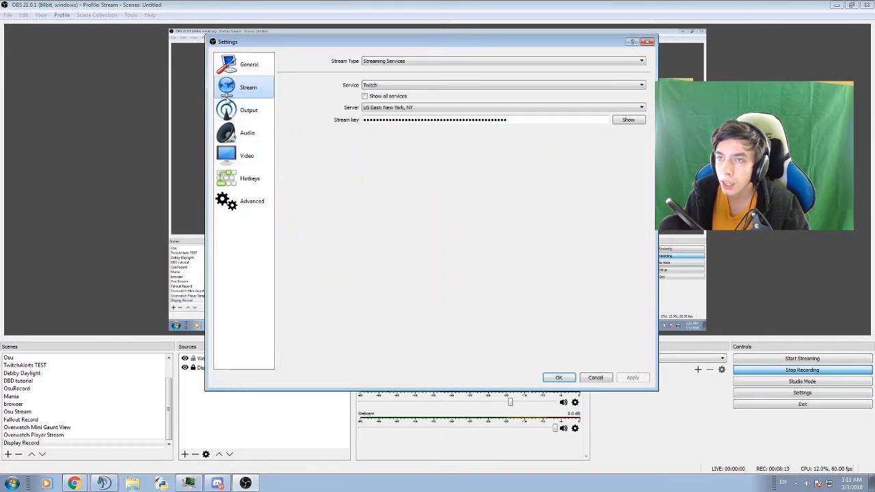
Check the Theme choices in the General settings and try Automatically record when streaming, switching it off again
{"action": "left_click", "coordinate": [232, 65]}
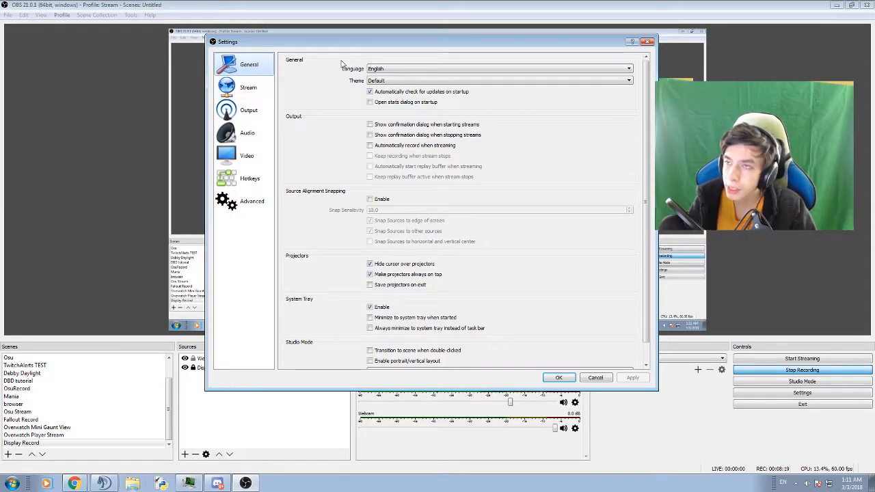
{"action": "left_click", "coordinate": [406, 81]}
{"action": "left_click", "coordinate": [387, 100]}
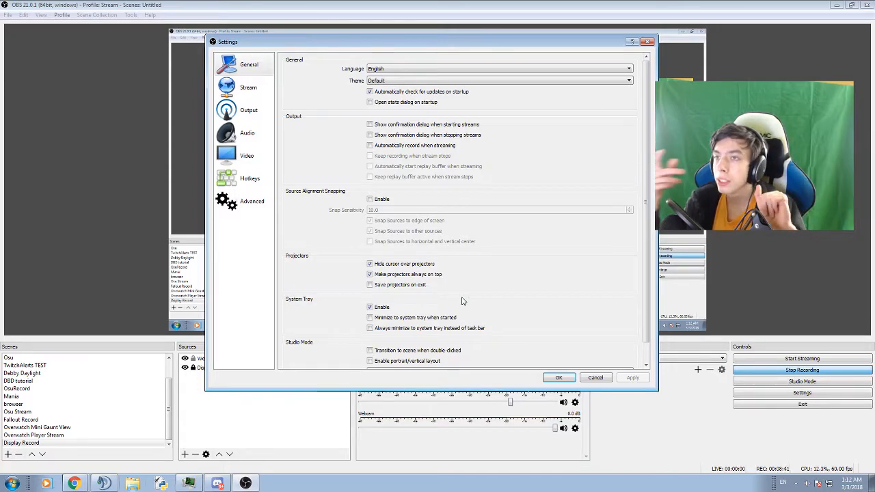
{"action": "left_click", "coordinate": [369, 146]}
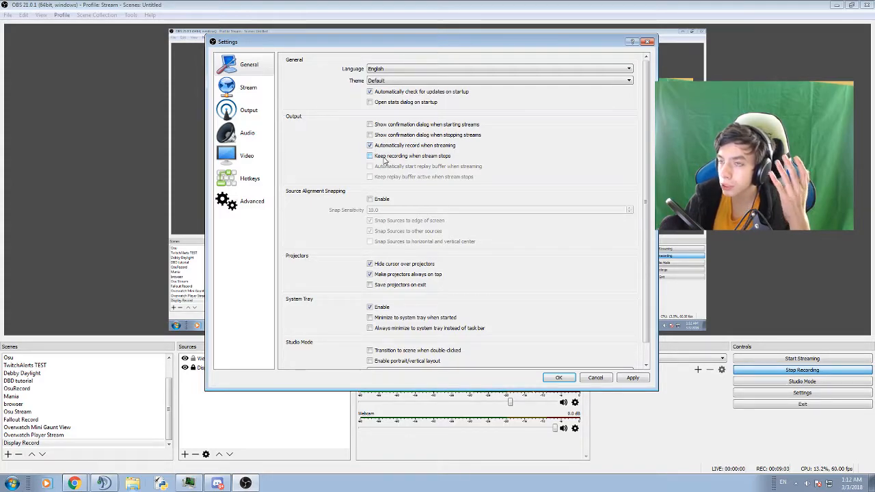
{"action": "left_click", "coordinate": [382, 144]}
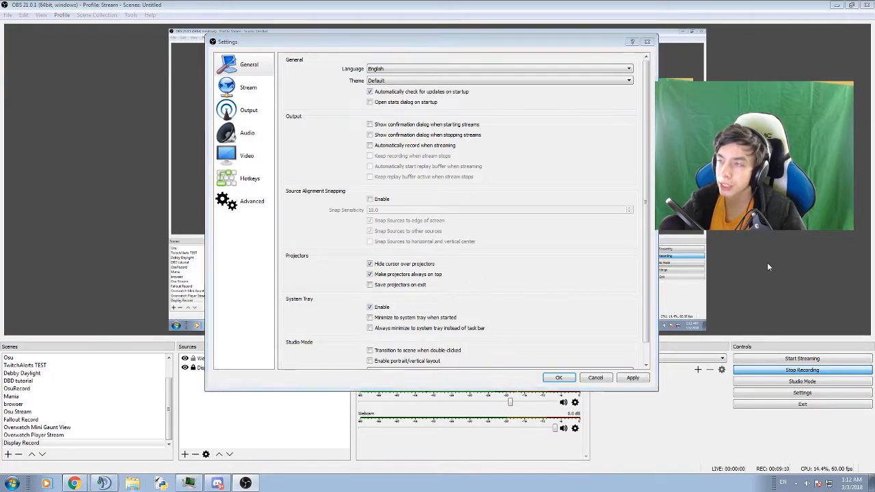
{"action": "left_click_drag", "start_coordinate": [445, 43], "coordinate": [540, 379]}
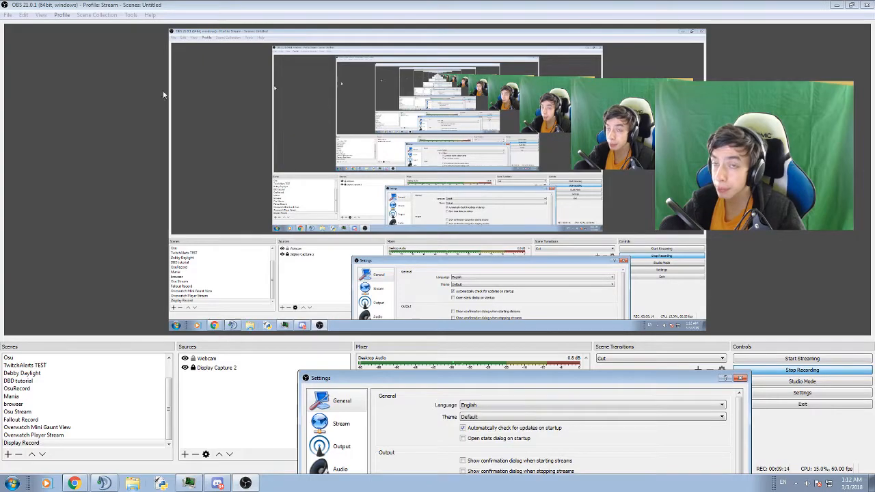
{"action": "left_click_drag", "start_coordinate": [492, 382], "coordinate": [410, 96]}
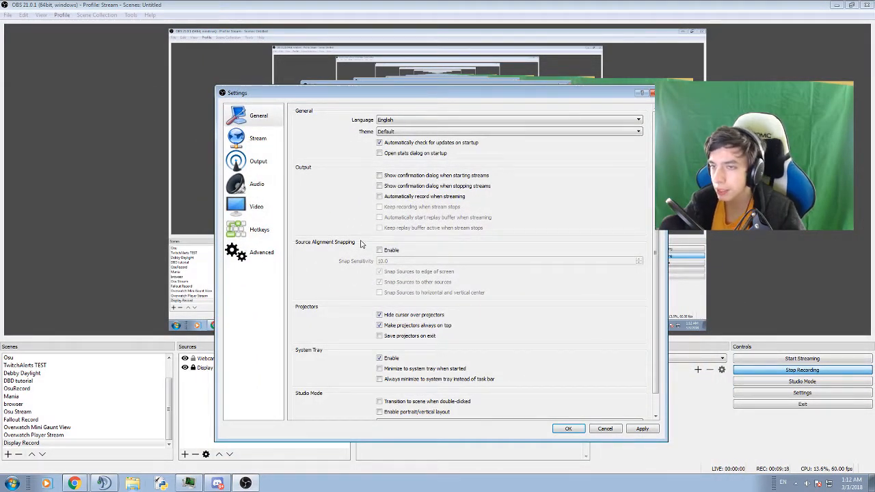
Review the remaining General settings, close the settings, and look through the source types available to add to the scene
{"action": "scroll", "coordinate": [362, 243], "scroll_direction": "down", "scroll_amount": 1}
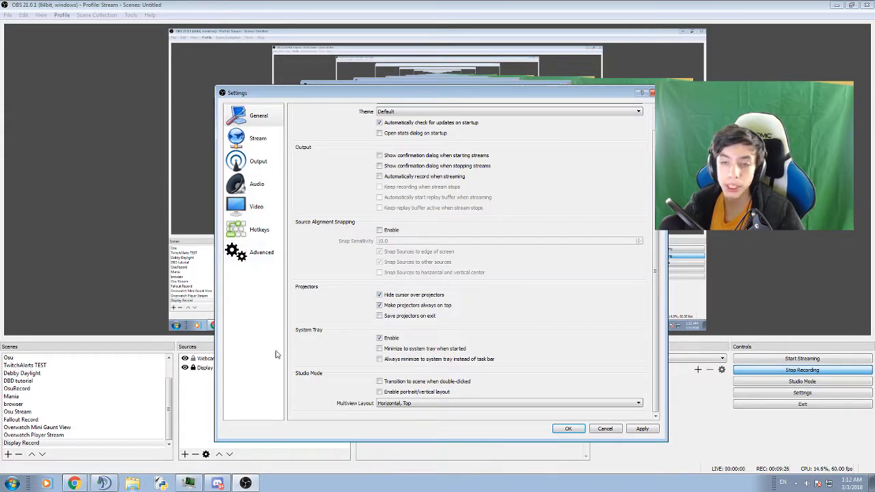
{"action": "left_click", "coordinate": [583, 428]}
{"action": "left_click", "coordinate": [184, 454]}
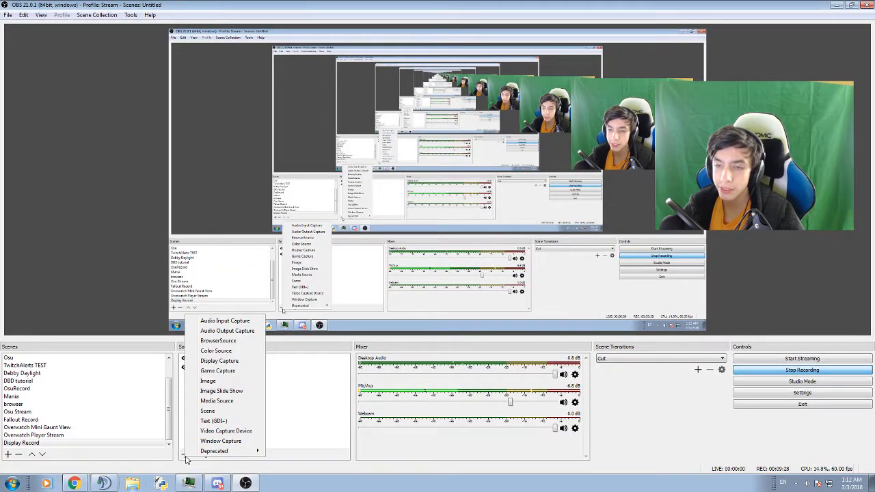
{"action": "left_click", "coordinate": [281, 439]}
{"action": "left_click", "coordinate": [184, 454]}
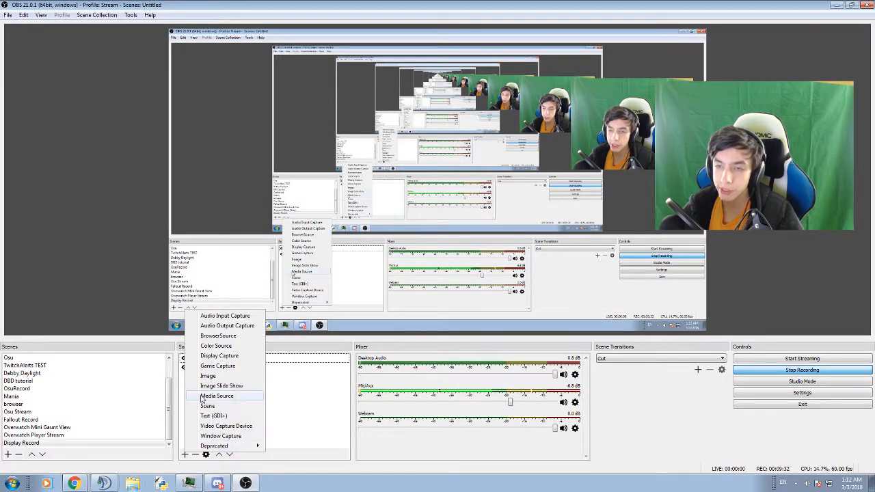
{"action": "left_click", "coordinate": [279, 418]}
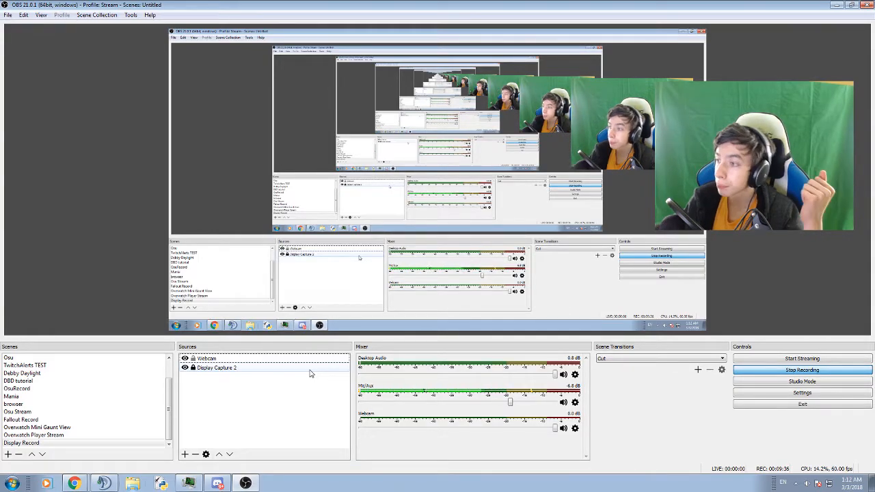
Reopen the settings and examine the General category's System Tray options alongside the hidden icons in the Windows notification area
{"action": "left_click", "coordinate": [767, 392]}
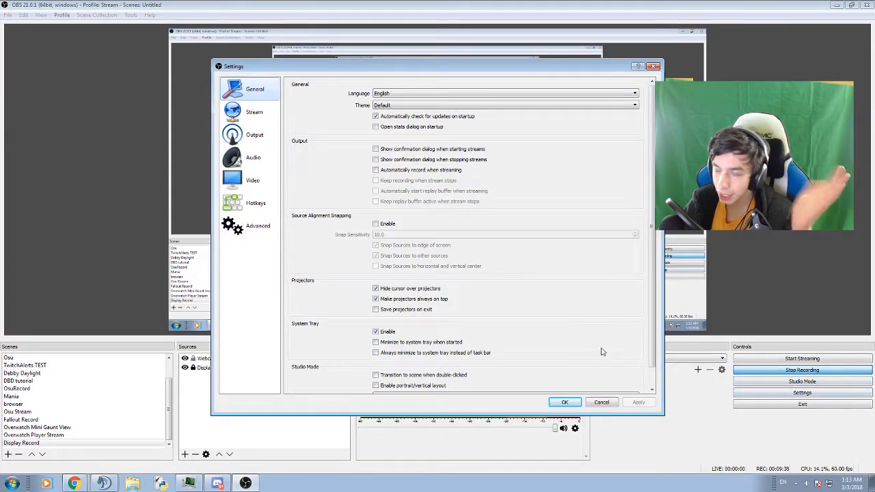
{"action": "scroll", "coordinate": [644, 322], "scroll_direction": "down", "scroll_amount": 1}
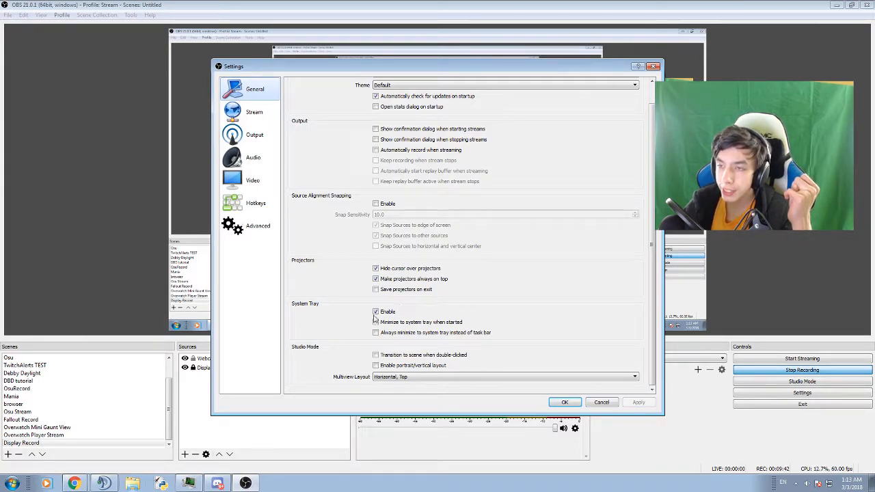
{"action": "right_click", "coordinate": [299, 488]}
{"action": "left_click", "coordinate": [471, 474]}
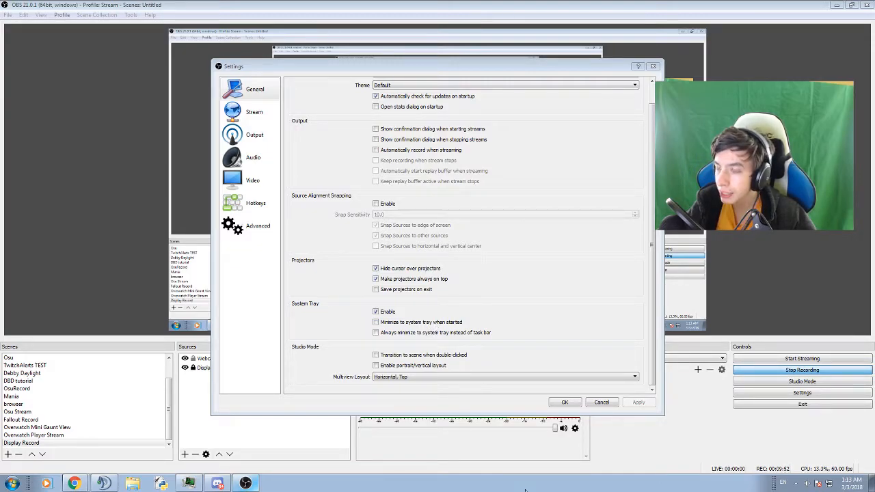
{"action": "left_click", "coordinate": [796, 483]}
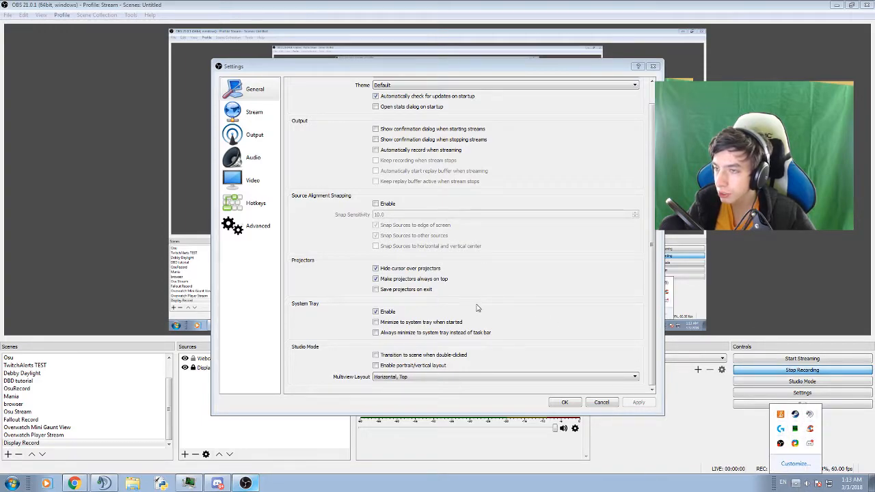
{"action": "left_click", "coordinate": [519, 319]}
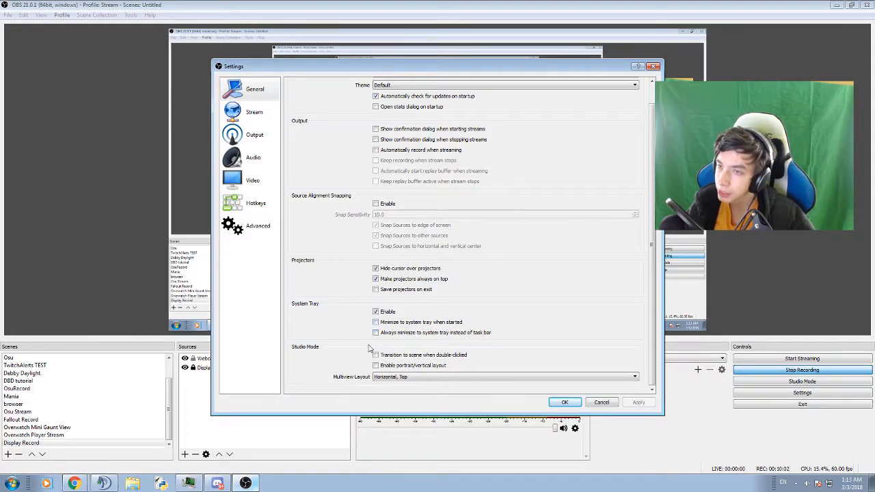
{"action": "left_click", "coordinate": [795, 483]}
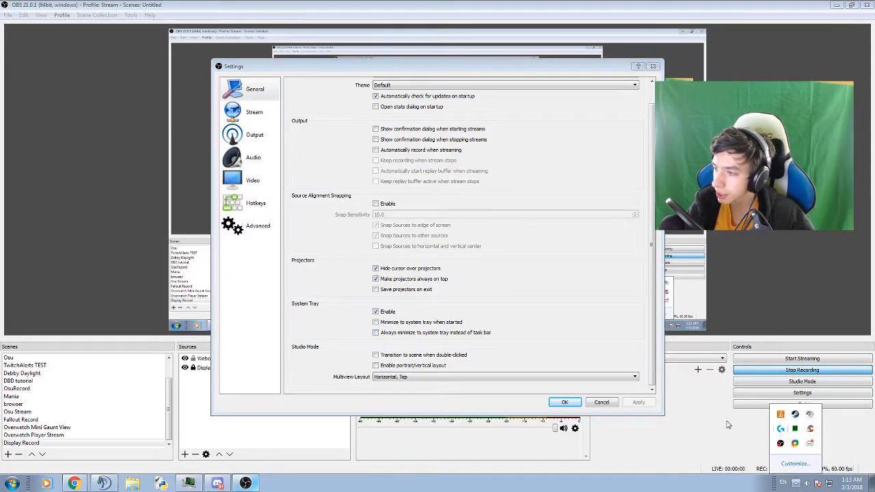
{"action": "left_click", "coordinate": [291, 390]}
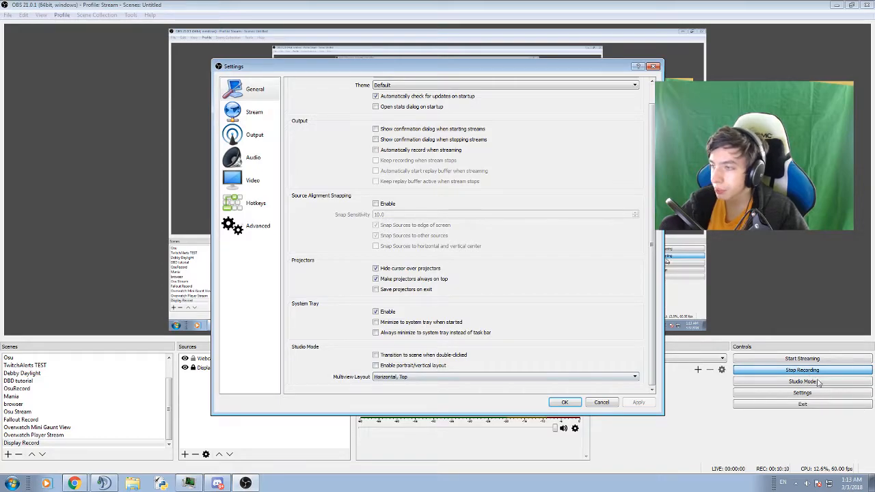
Examine the Stream settings, checking the available stream types, Twitch servers and streaming services
{"action": "left_click", "coordinate": [251, 113]}
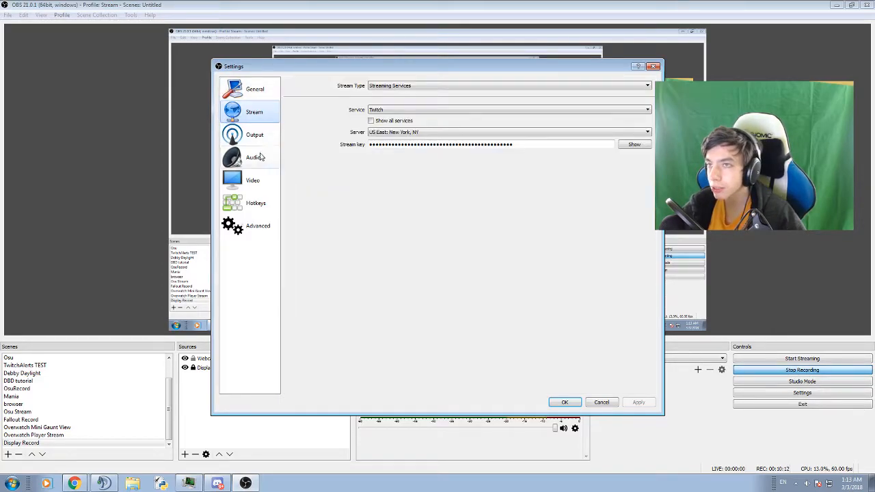
{"action": "left_click", "coordinate": [404, 86]}
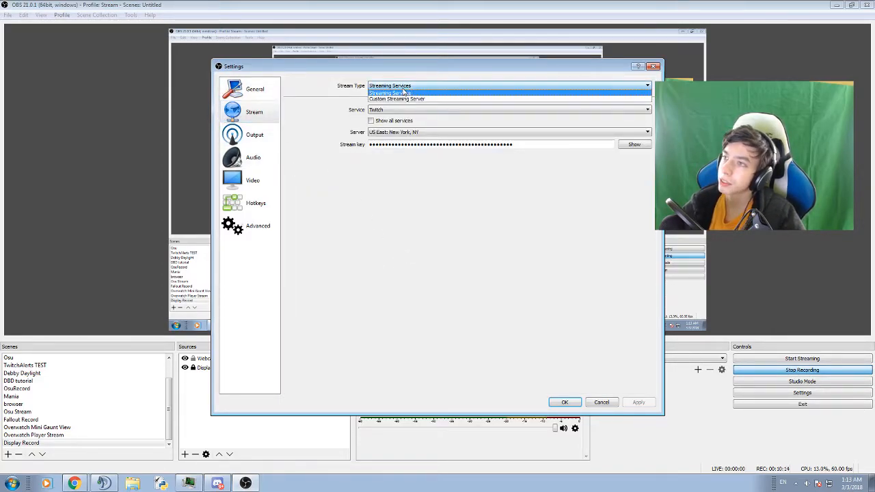
{"action": "left_click", "coordinate": [394, 86]}
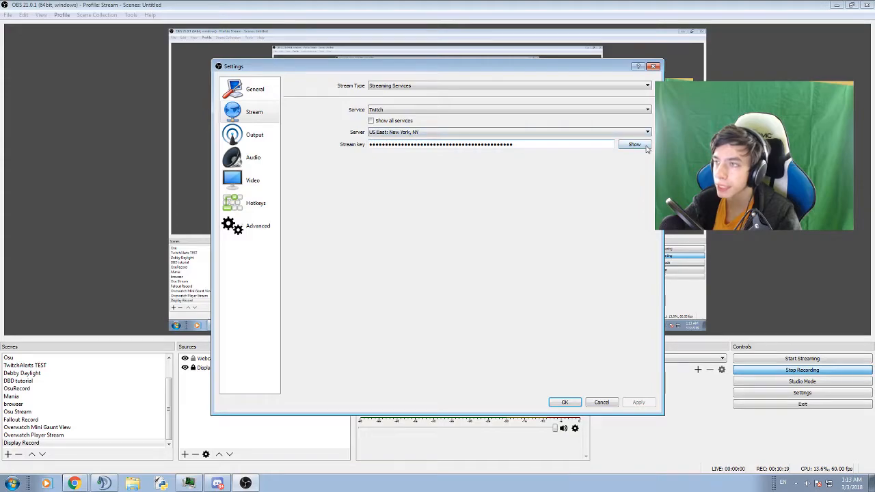
{"action": "left_click", "coordinate": [378, 133]}
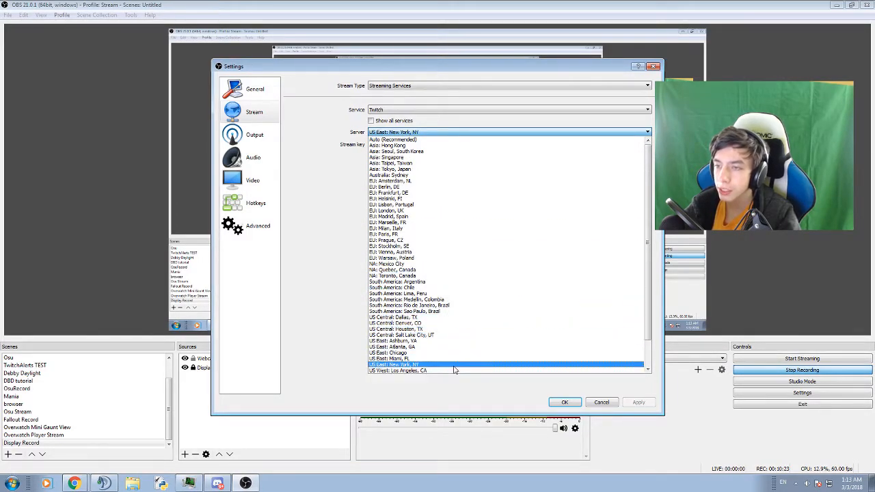
{"action": "left_click", "coordinate": [454, 132]}
{"action": "left_click", "coordinate": [393, 111]}
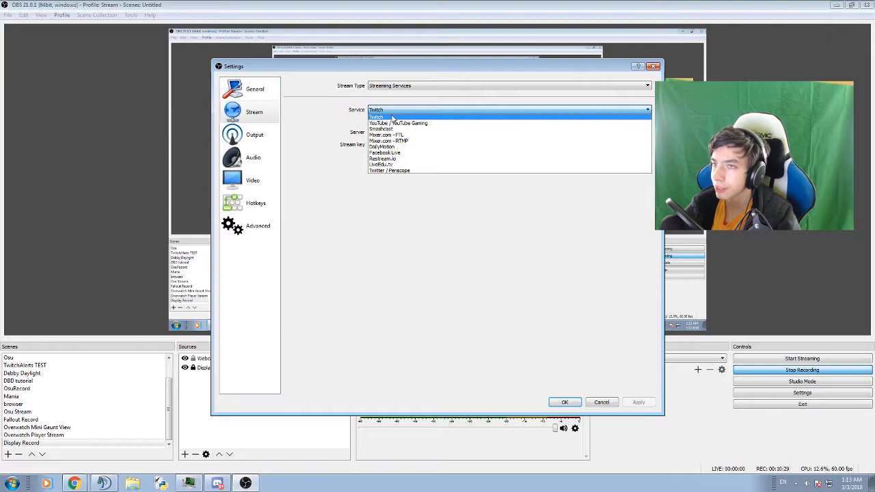
{"action": "left_click", "coordinate": [393, 117]}
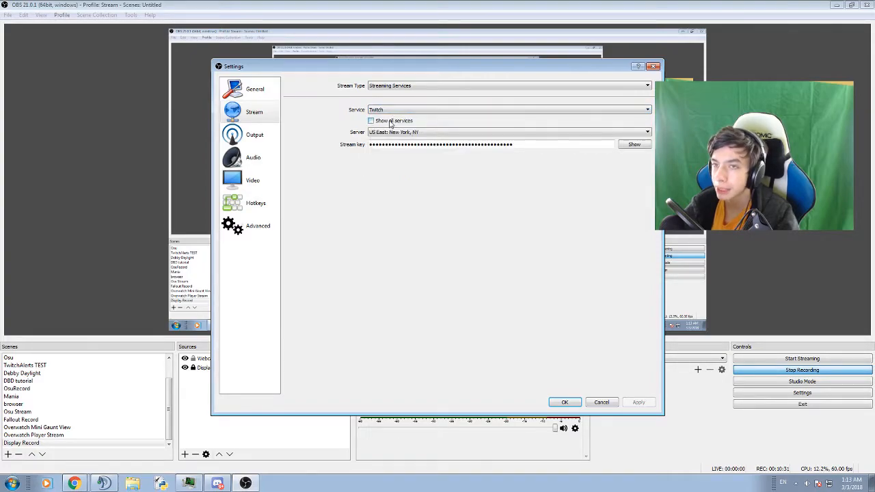
{"action": "left_click", "coordinate": [395, 111]}
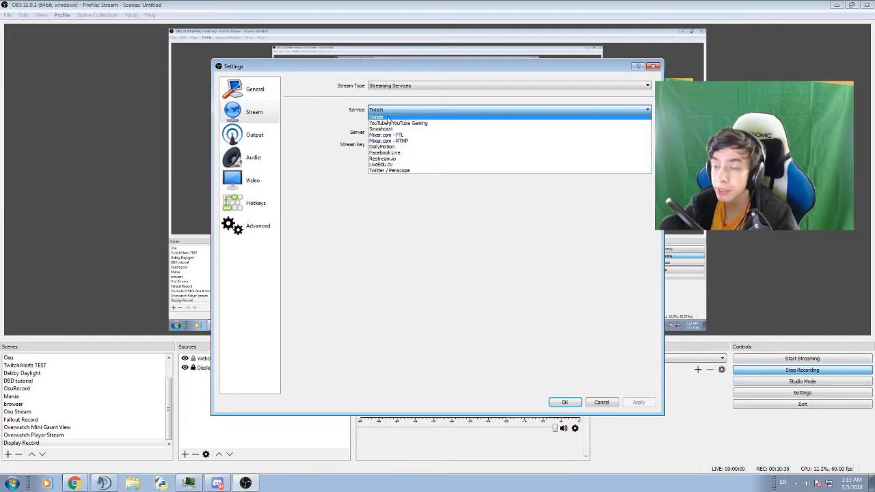
{"action": "left_click", "coordinate": [387, 115]}
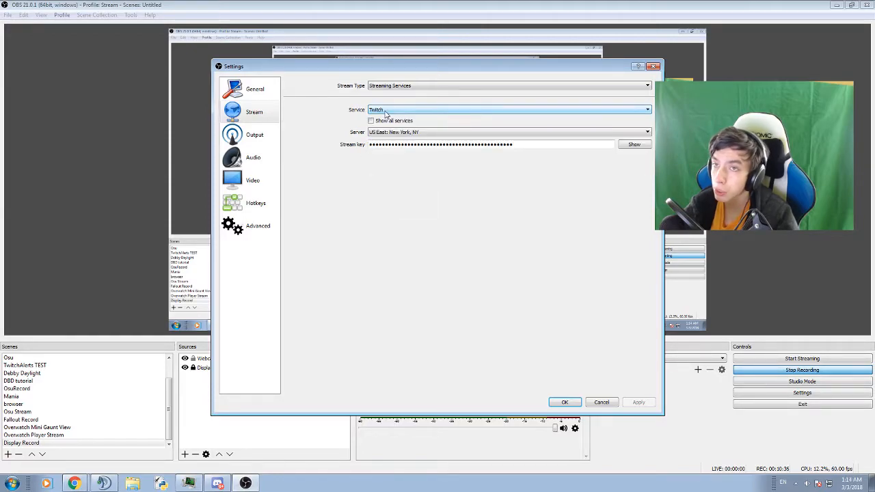
Compare the Streaming and Recording settings in the Output category
{"action": "left_click", "coordinate": [255, 135]}
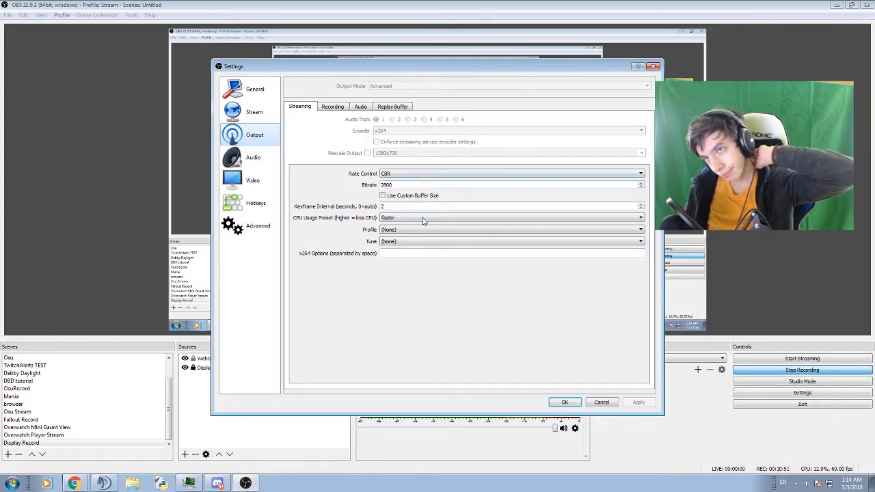
{"action": "left_click", "coordinate": [330, 108]}
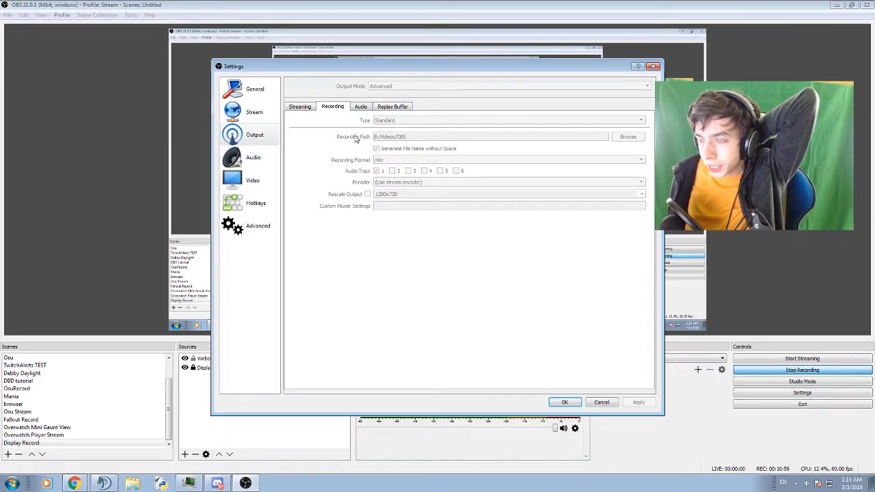
{"action": "left_click", "coordinate": [301, 108]}
{"action": "left_click", "coordinate": [333, 108]}
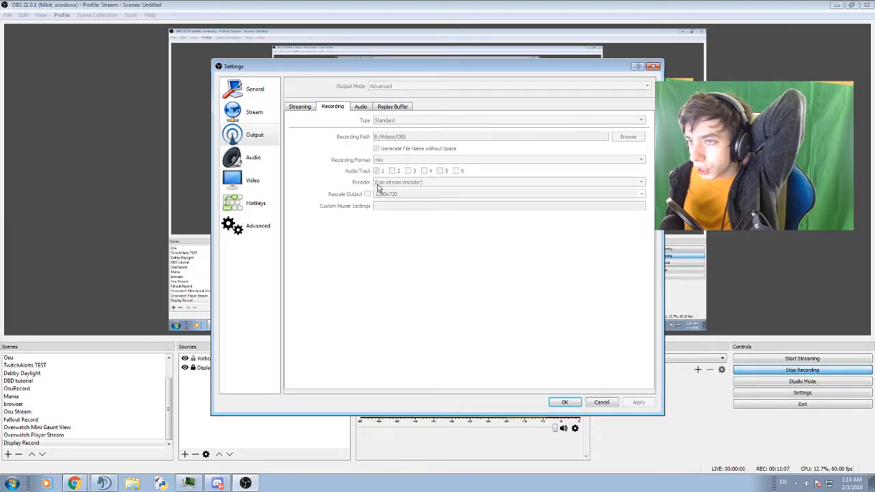
{"action": "left_click", "coordinate": [292, 108]}
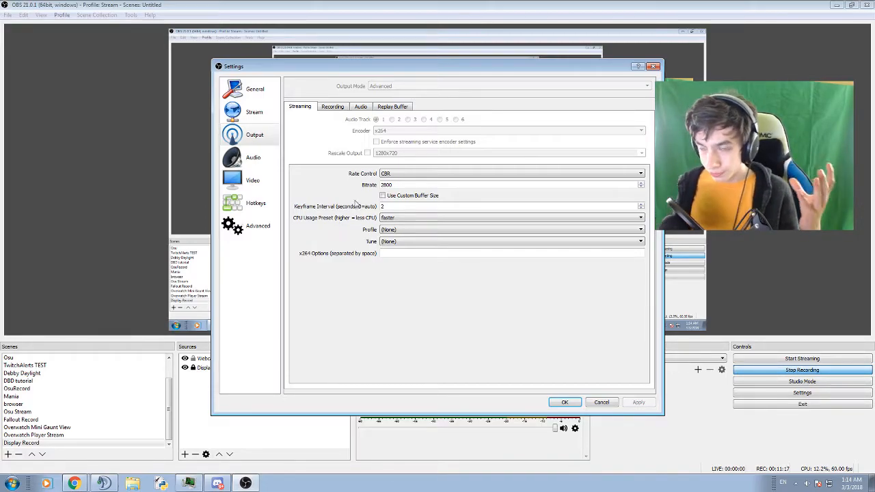
{"action": "left_click", "coordinate": [330, 107]}
{"action": "left_click", "coordinate": [294, 109]}
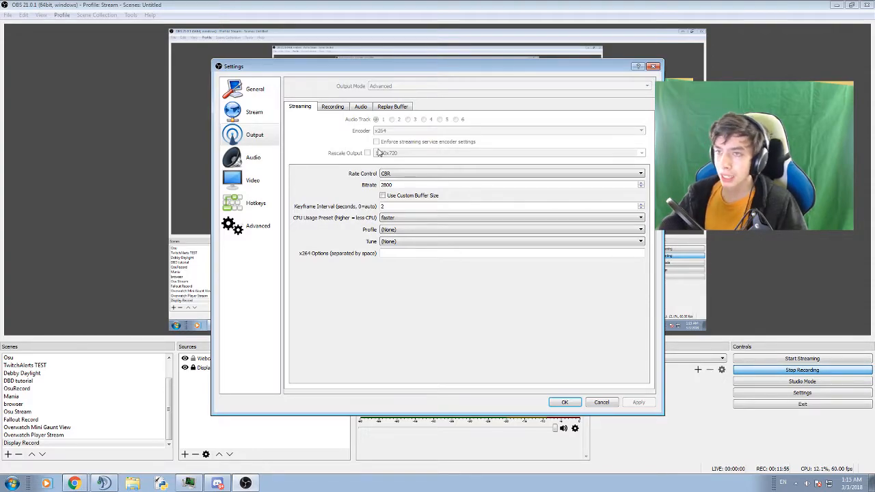
Check the streaming Rate Control choices, keeping CBR, and inspect the Keyframe Interval value
{"action": "left_click", "coordinate": [392, 175]}
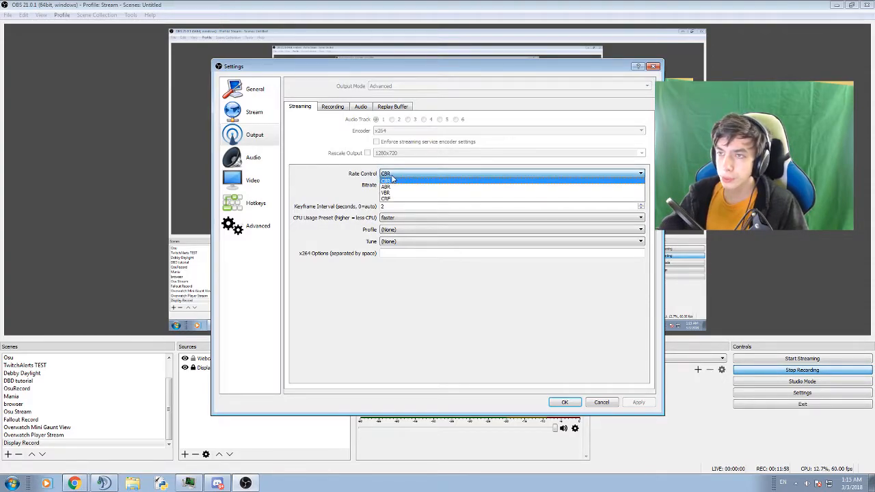
{"action": "left_click", "coordinate": [393, 180]}
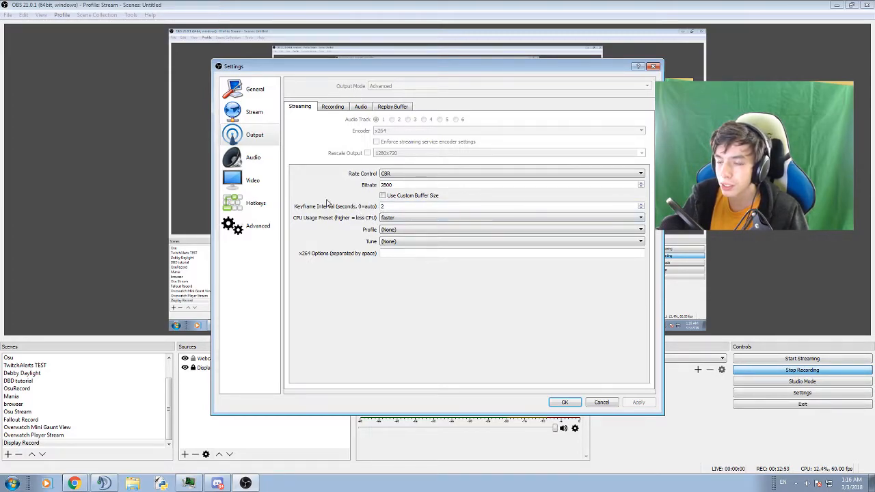
{"action": "left_click", "coordinate": [382, 206]}
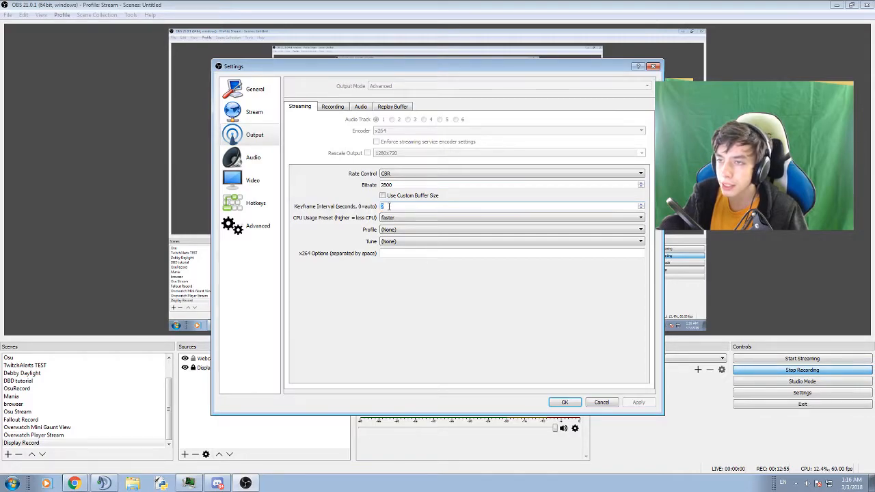
{"action": "left_click", "coordinate": [362, 287]}
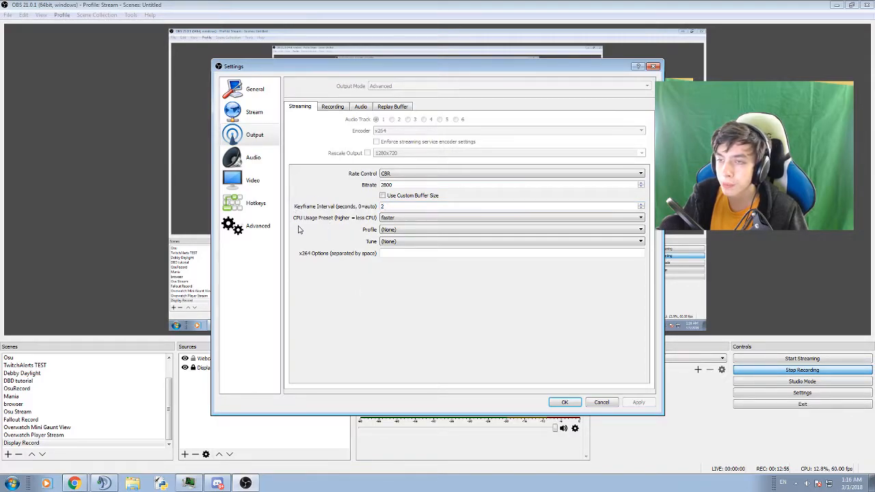
Look through the CPU Usage Preset choices for the streaming encoder, keeping the preset at faster
{"action": "left_click", "coordinate": [403, 218]}
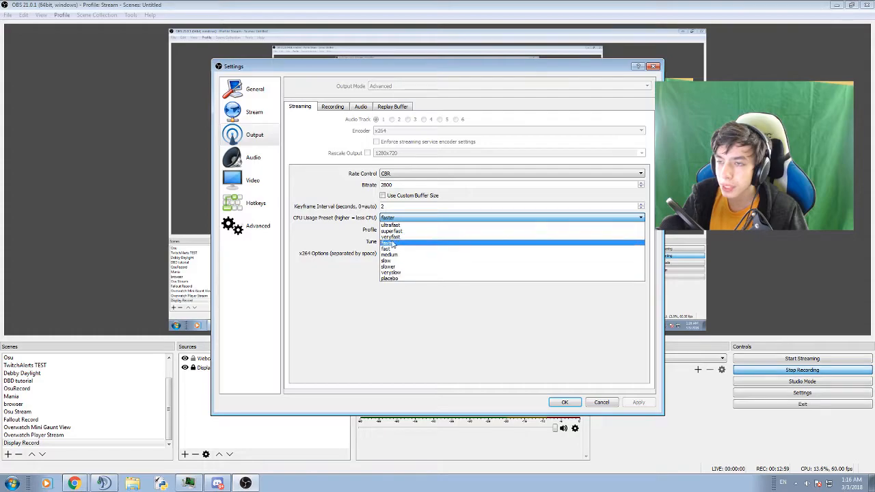
{"action": "left_click", "coordinate": [336, 228]}
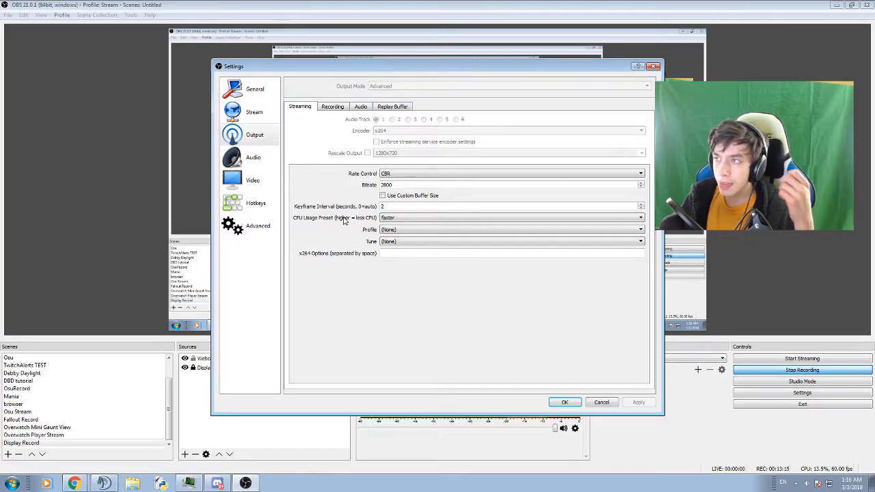
{"action": "left_click", "coordinate": [396, 219]}
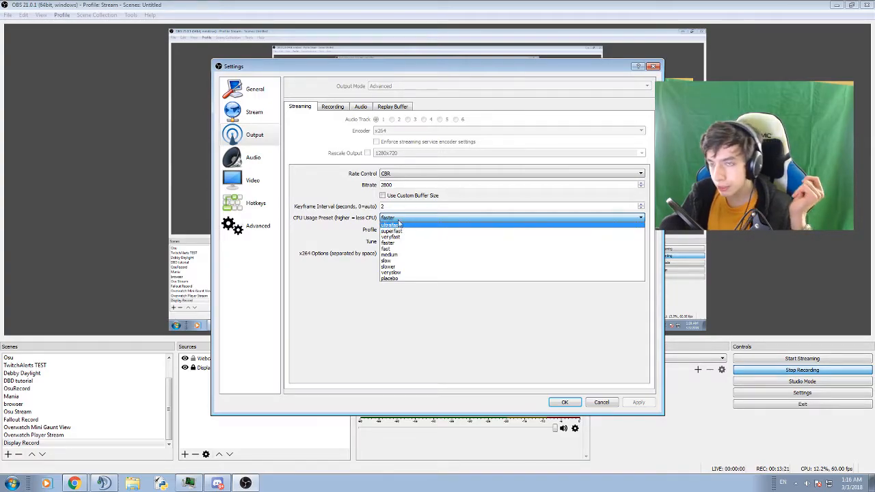
{"action": "left_click", "coordinate": [332, 218]}
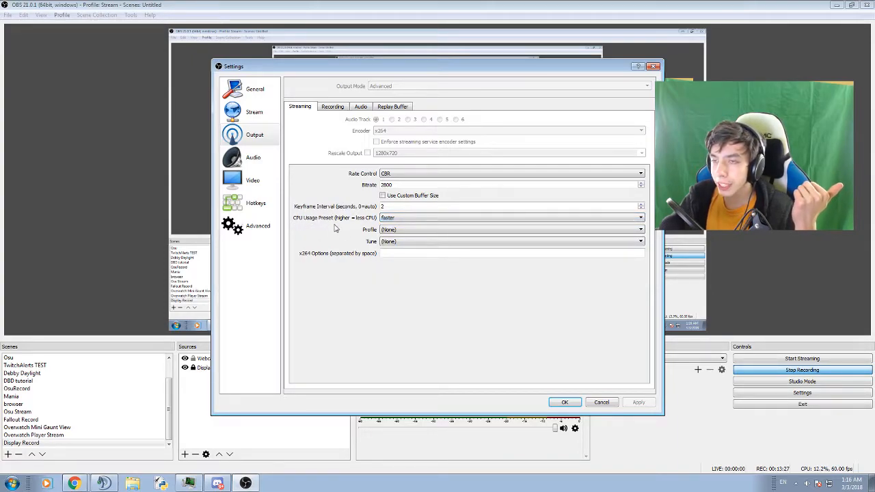
{"action": "left_click", "coordinate": [406, 218]}
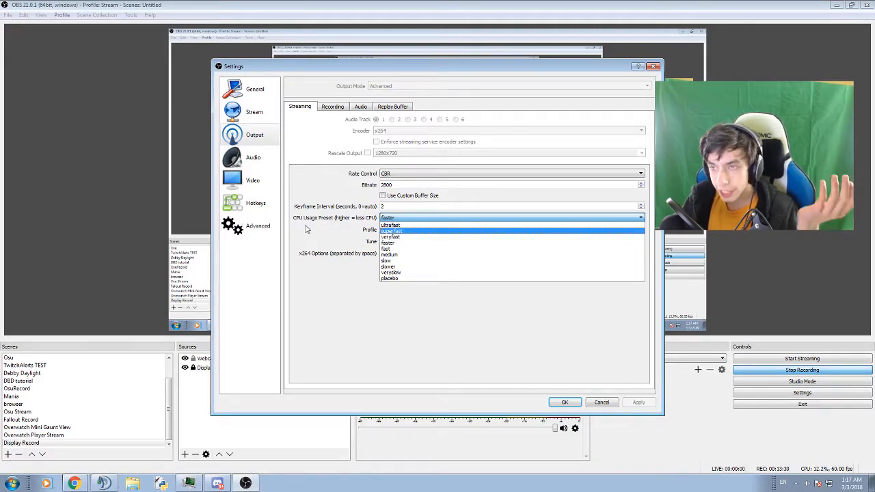
{"action": "left_click", "coordinate": [419, 244]}
{"action": "left_click", "coordinate": [417, 230]}
{"action": "left_click", "coordinate": [411, 231]}
{"action": "left_click", "coordinate": [410, 242]}
{"action": "left_click", "coordinate": [410, 242]}
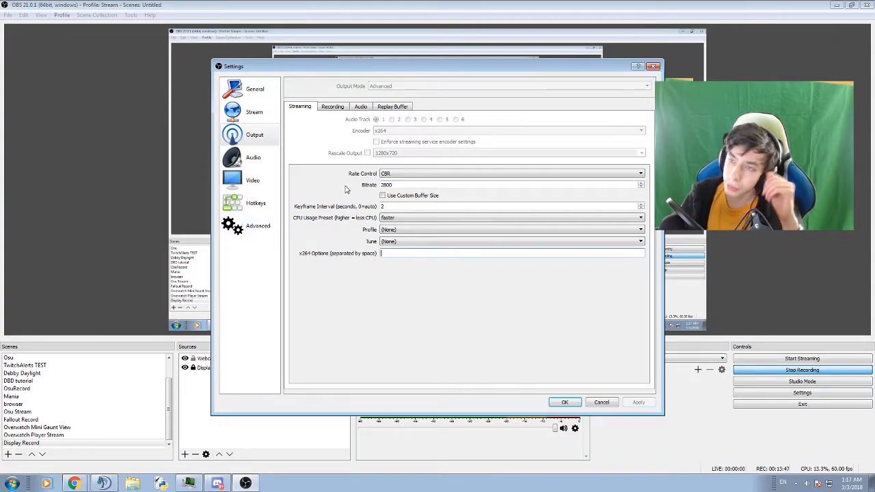
Review the Recording, Audio track and Replay Buffer options of the Output settings
{"action": "left_click", "coordinate": [332, 107]}
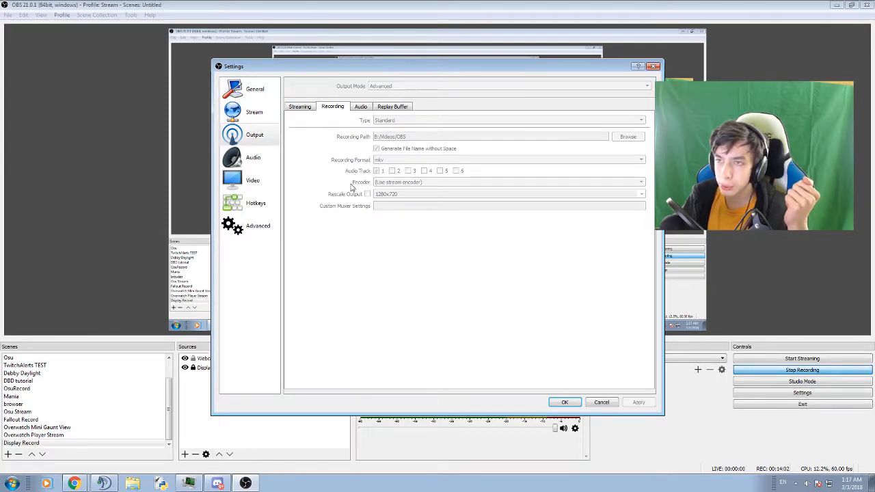
{"action": "left_click", "coordinate": [356, 106]}
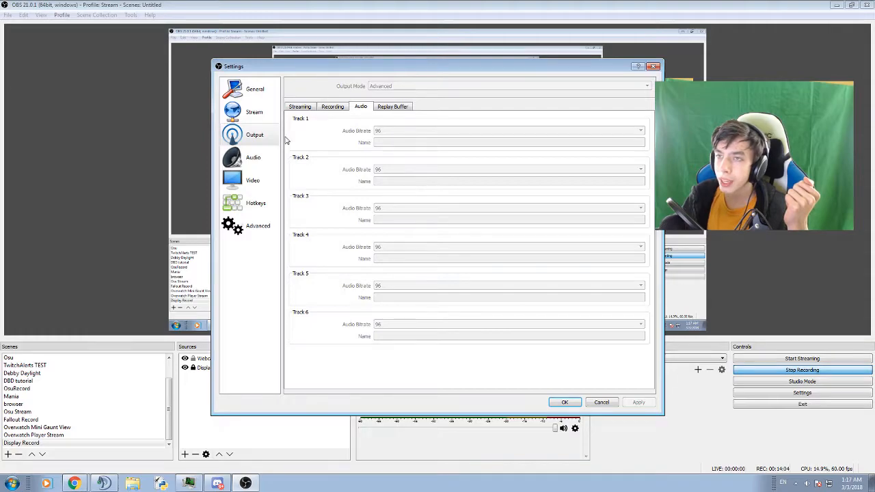
{"action": "left_click", "coordinate": [403, 107]}
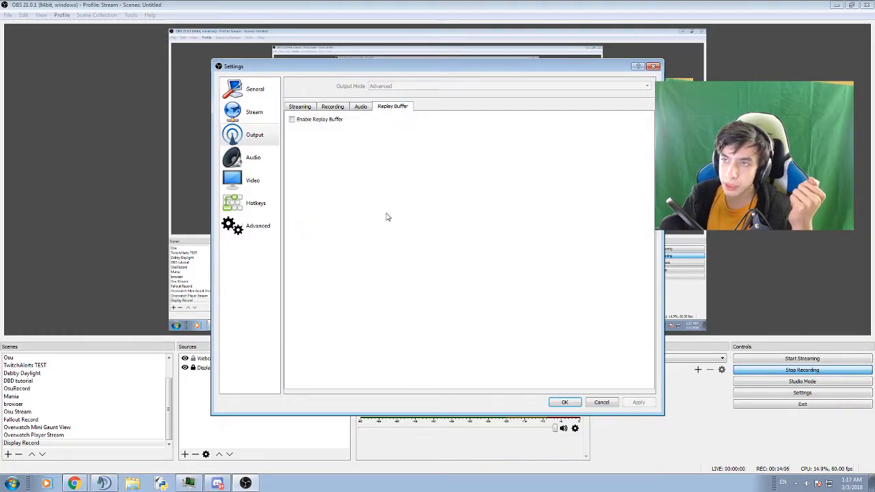
{"action": "left_click", "coordinate": [300, 107]}
Check the Sample Rate and Channels choices in the Audio settings, keeping 48khz and Stereo
{"action": "left_click", "coordinate": [262, 154]}
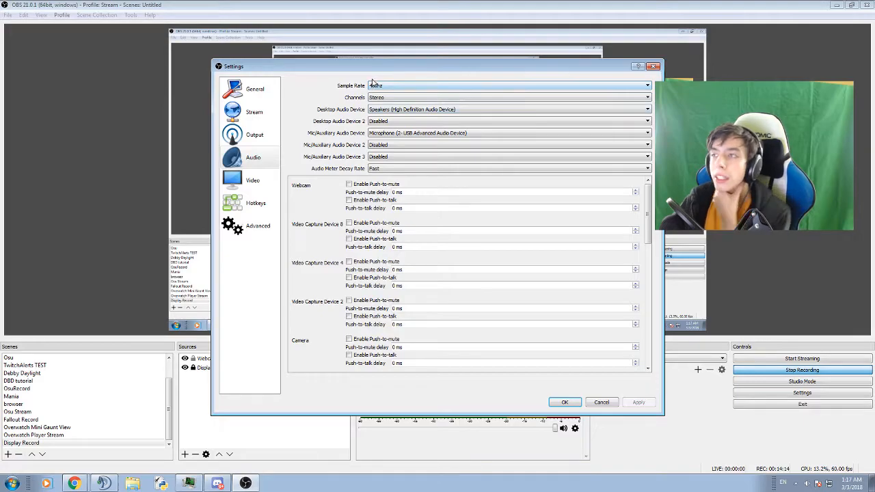
{"action": "left_click", "coordinate": [380, 87]}
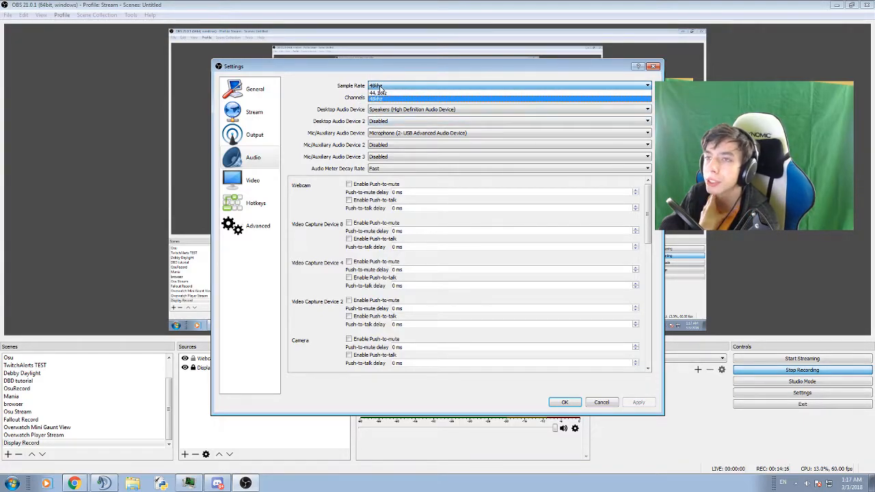
{"action": "left_click", "coordinate": [382, 139]}
{"action": "left_click", "coordinate": [376, 87]}
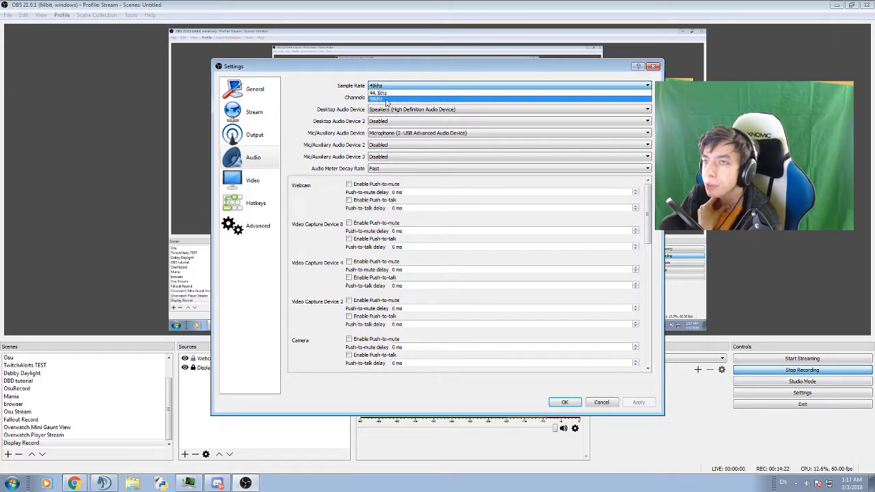
{"action": "left_click", "coordinate": [347, 96]}
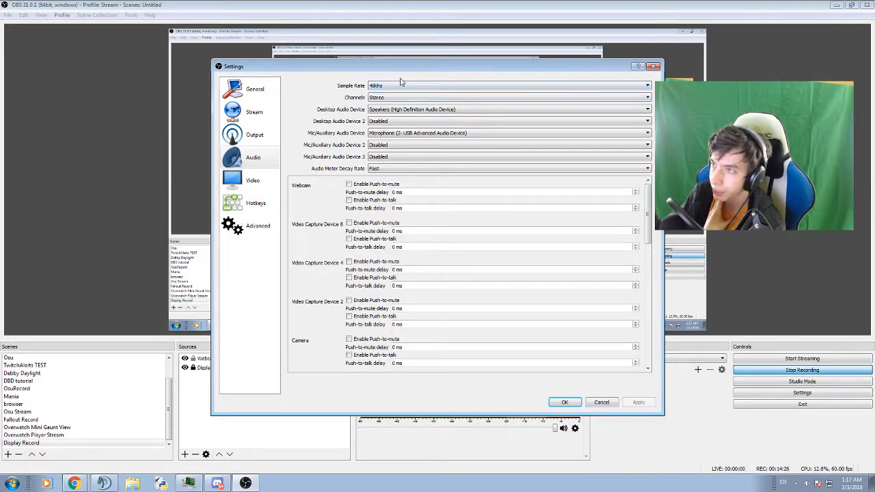
{"action": "left_click", "coordinate": [392, 97]}
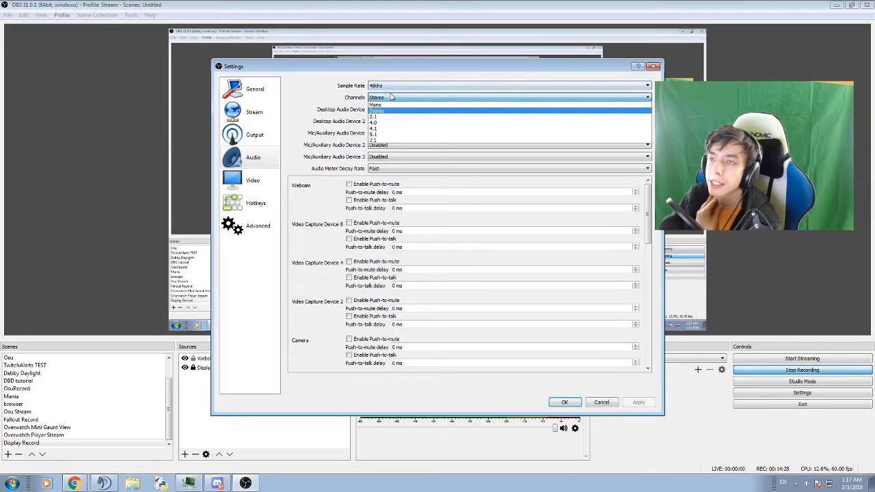
{"action": "left_click", "coordinate": [380, 99]}
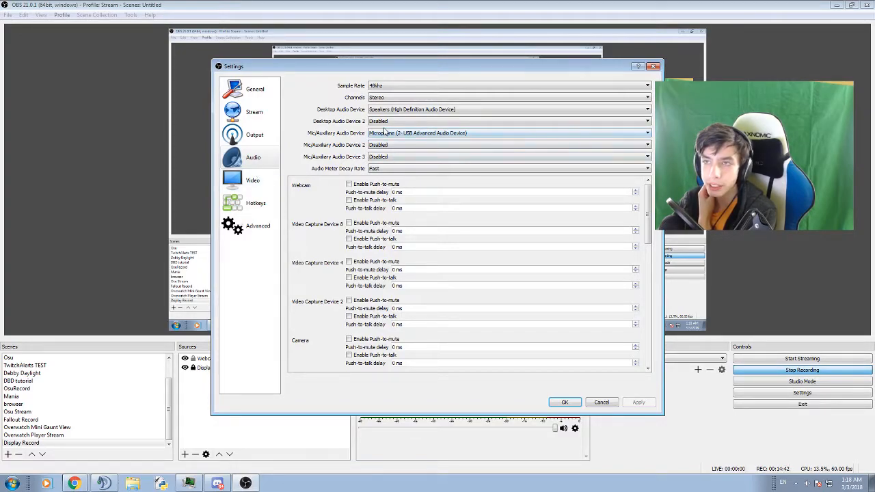
{"action": "left_click", "coordinate": [391, 98]}
{"action": "left_click", "coordinate": [391, 102]}
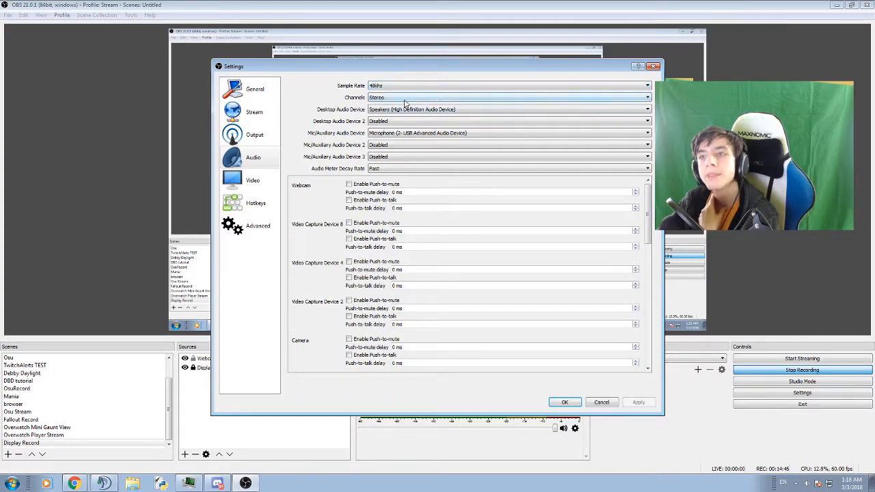
Look through the Desktop Audio Device choices, keeping Speakers (High Definition Audio Device)
{"action": "left_click", "coordinate": [406, 110]}
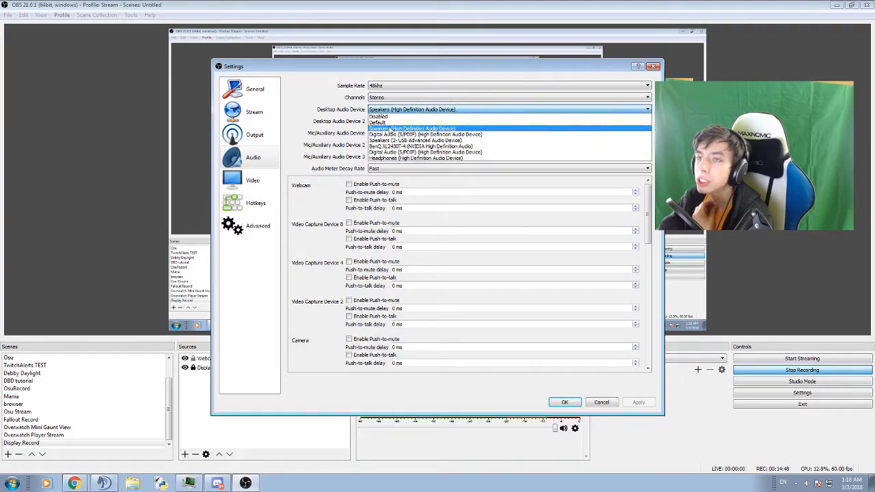
{"action": "left_click", "coordinate": [327, 113]}
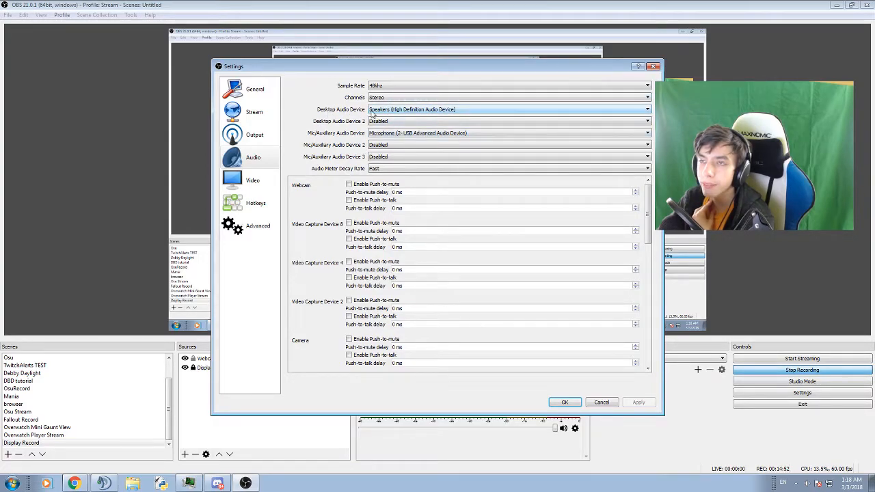
{"action": "left_click", "coordinate": [373, 111]}
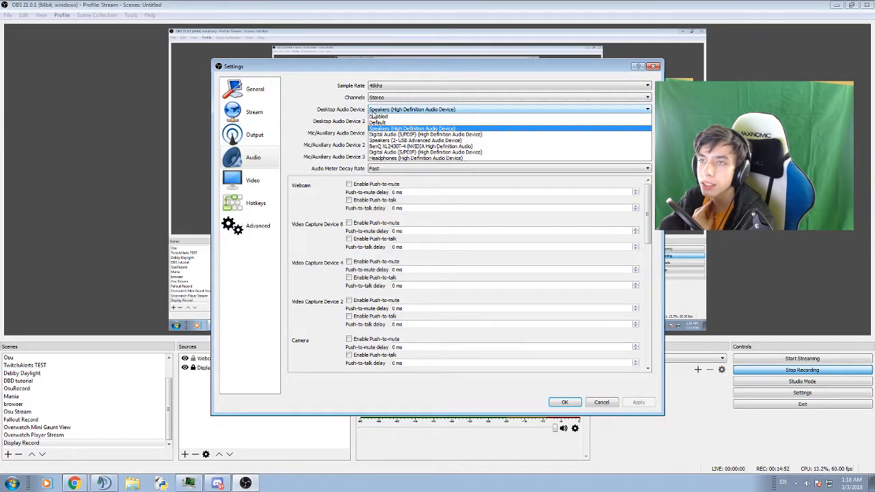
{"action": "left_click", "coordinate": [416, 129]}
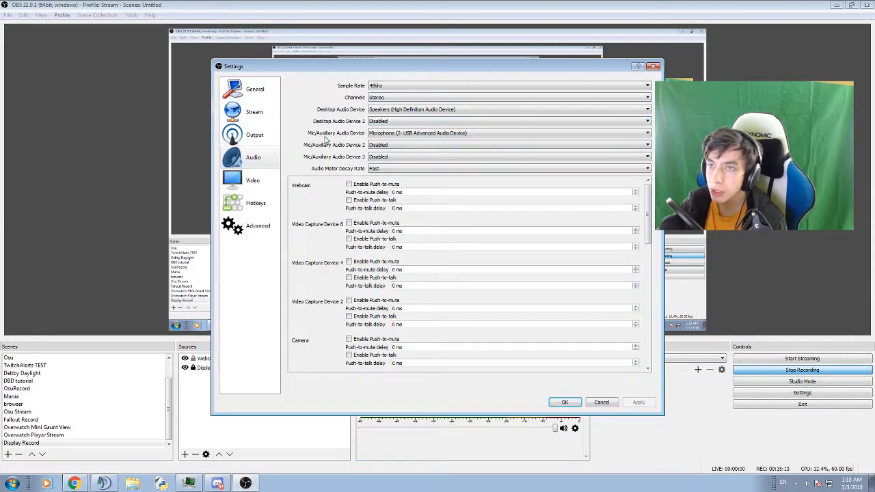
Look through the Mic/Auxiliary Audio Device choices, keeping Microphone (2- USB Advanced Audio Device)
{"action": "left_click", "coordinate": [369, 134]}
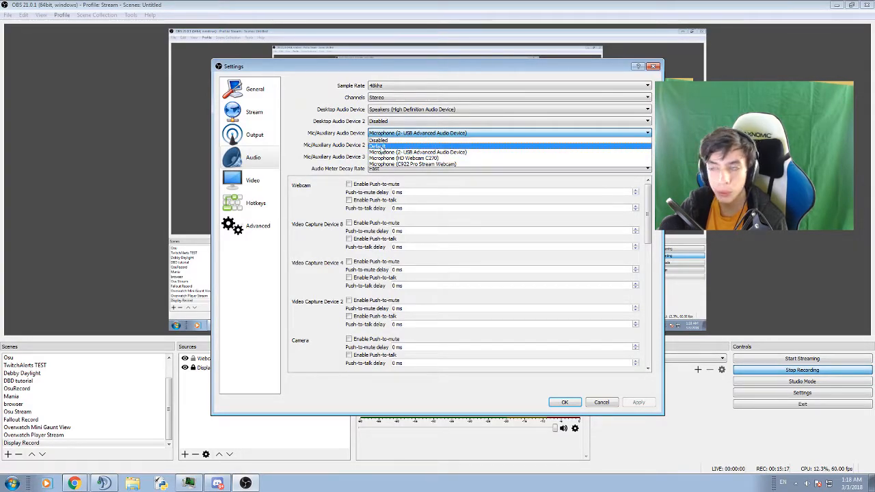
{"action": "left_click", "coordinate": [317, 137]}
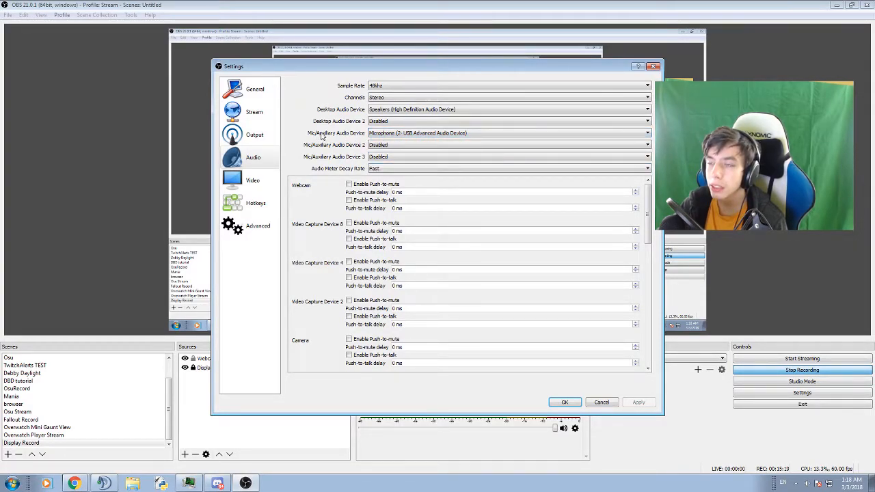
{"action": "left_click", "coordinate": [389, 134]}
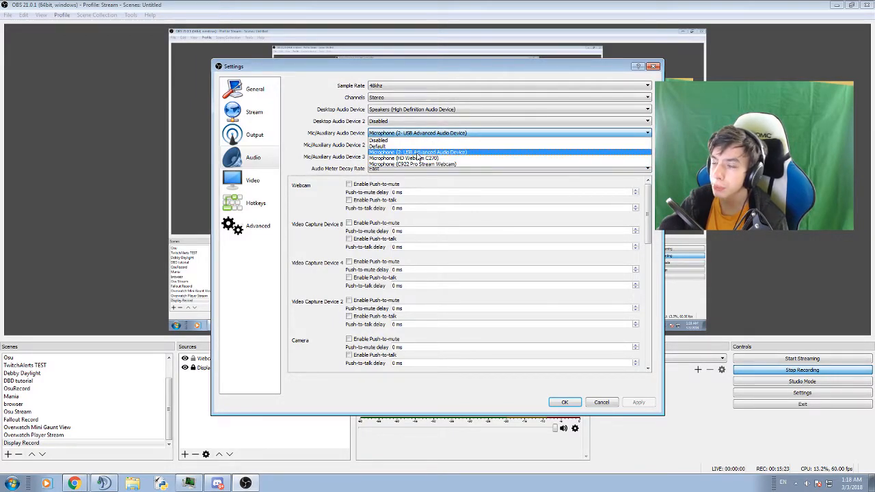
{"action": "left_click", "coordinate": [335, 141]}
Check the Audio Meter Decay Rate choices, keeping Fast, and look over the push-to-mute and push-to-talk options
{"action": "left_click", "coordinate": [378, 169]}
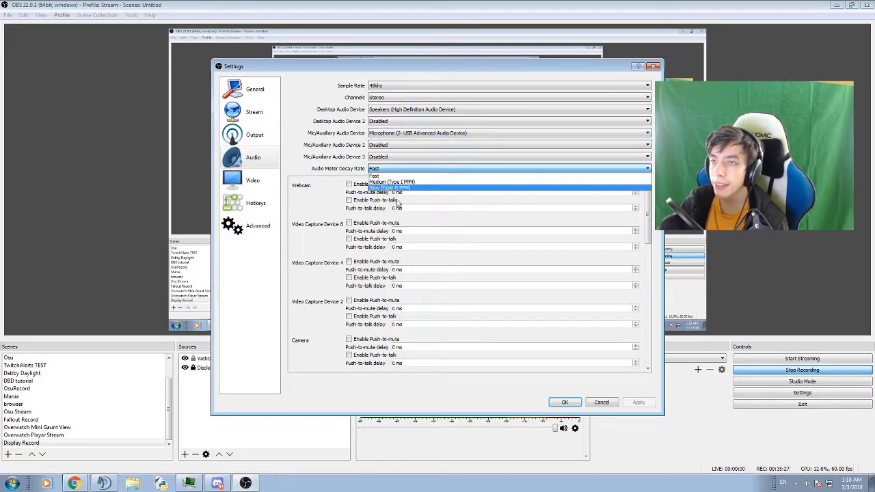
{"action": "left_click", "coordinate": [388, 175]}
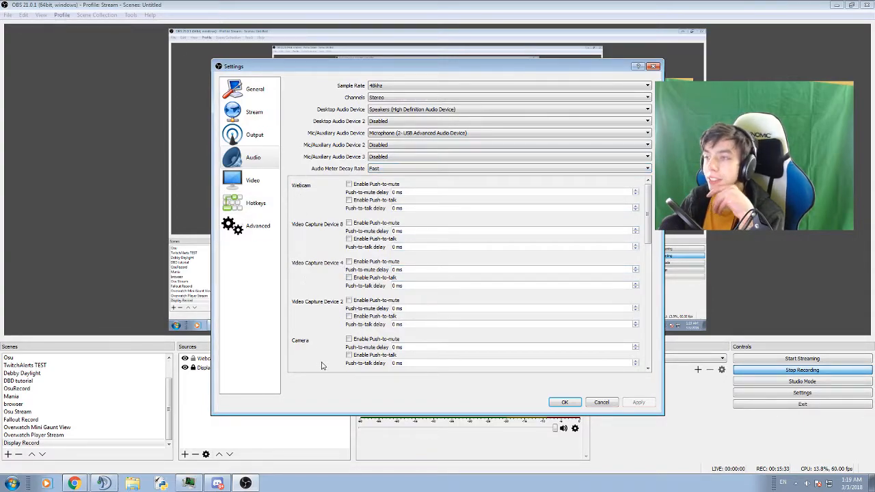
{"action": "scroll", "coordinate": [568, 260], "scroll_direction": "down", "scroll_amount": 1}
{"action": "scroll", "coordinate": [400, 258], "scroll_direction": "up", "scroll_amount": 1}
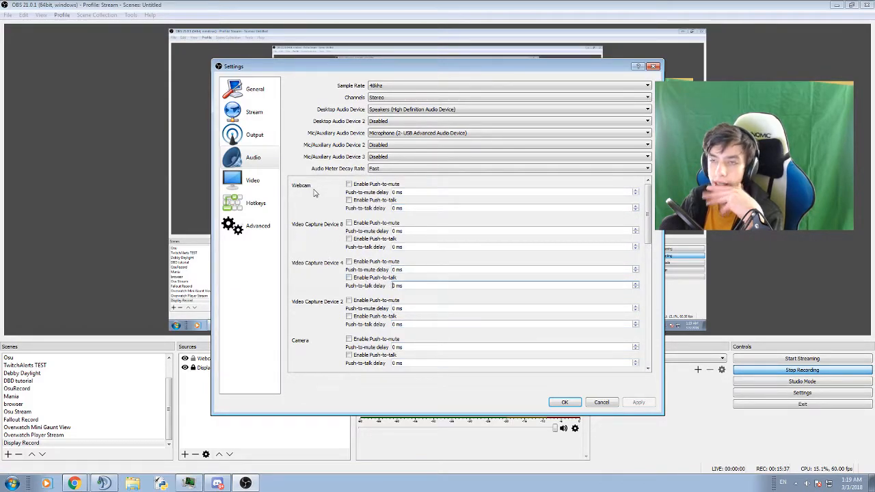
Examine the Video settings for canvas and output resolution, downscale filter and FPS, repositioning the Settings window to expose the preview
{"action": "left_click", "coordinate": [256, 181]}
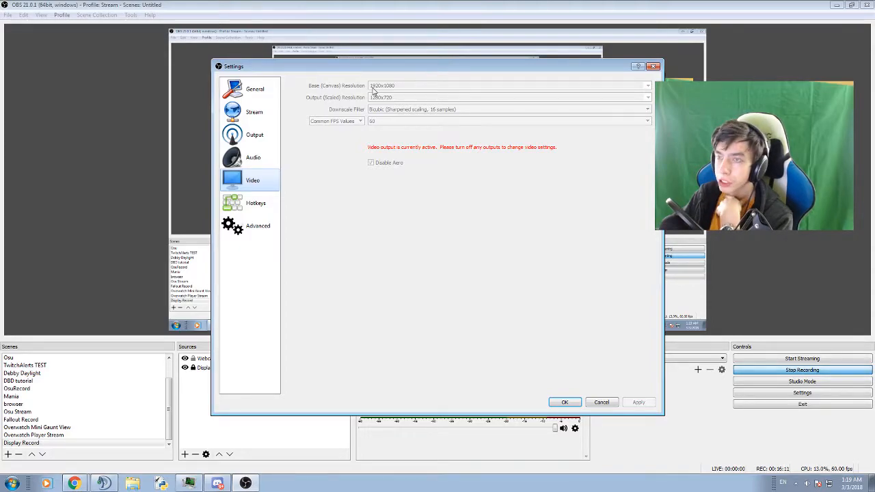
{"action": "left_click_drag", "start_coordinate": [388, 70], "coordinate": [462, 340]}
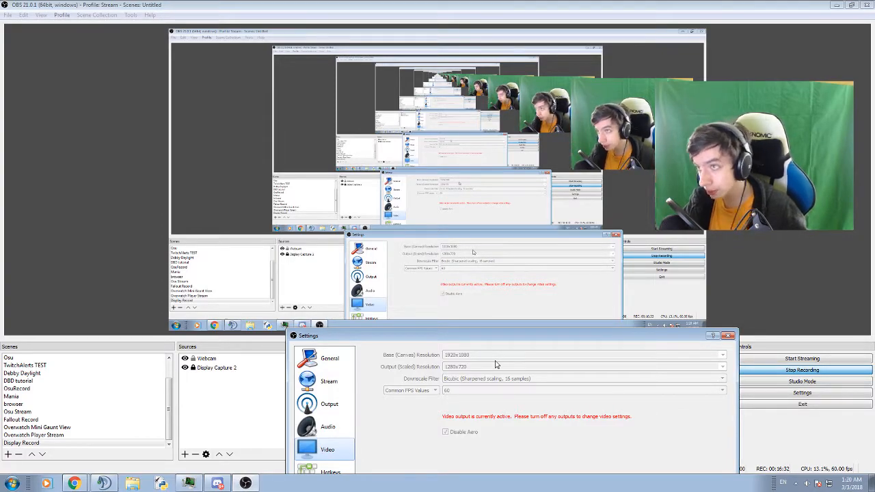
{"action": "left_click_drag", "start_coordinate": [440, 336], "coordinate": [394, 304]}
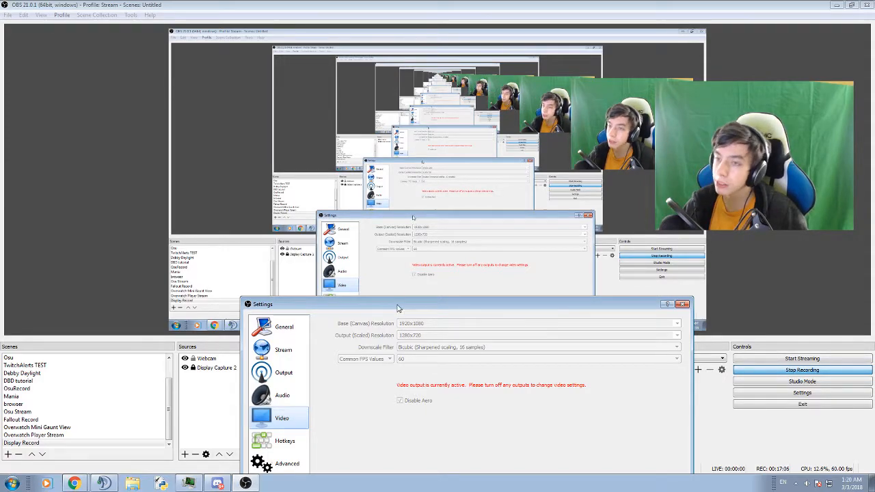
{"action": "left_click_drag", "start_coordinate": [398, 308], "coordinate": [397, 254]}
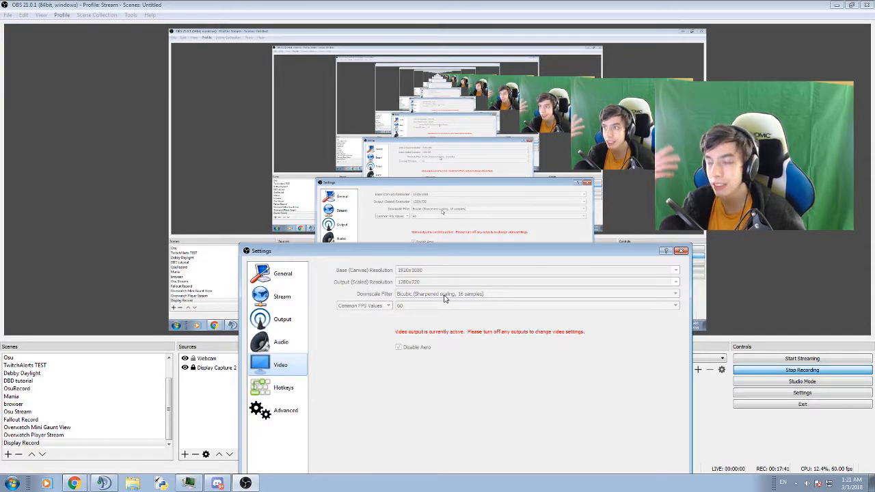
{"action": "left_click_drag", "start_coordinate": [406, 254], "coordinate": [393, 194]}
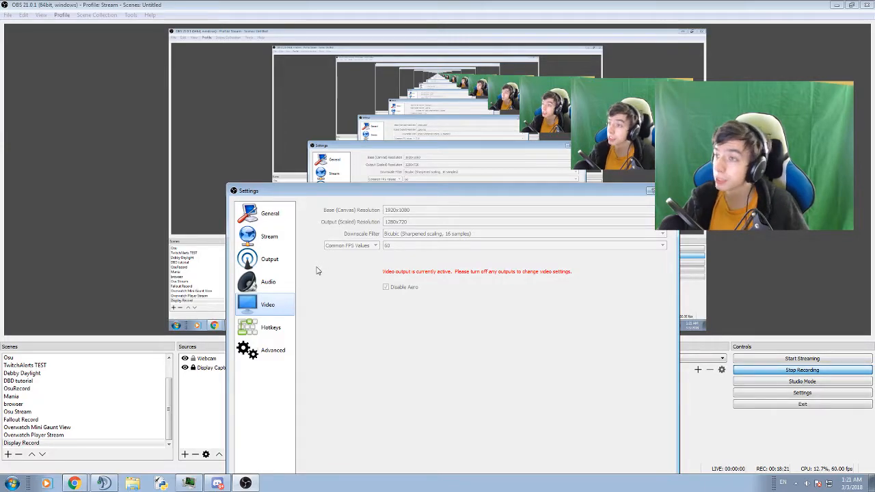
Examine the Hotkeys settings, checking the keys assigned to starting and stopping streaming and recording
{"action": "left_click", "coordinate": [270, 327]}
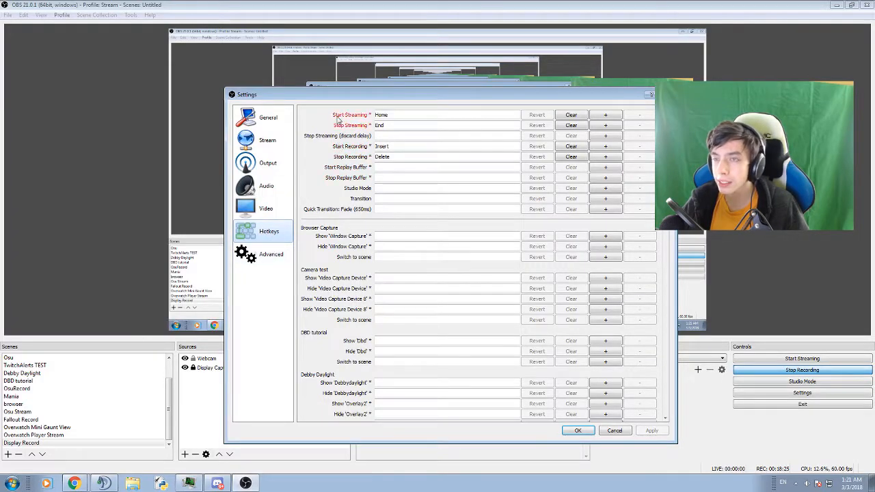
{"action": "scroll", "coordinate": [349, 118], "scroll_direction": "down", "scroll_amount": 3}
{"action": "scroll", "coordinate": [350, 133], "scroll_direction": "up", "scroll_amount": 3}
{"action": "left_click_drag", "start_coordinate": [366, 99], "coordinate": [297, 262]}
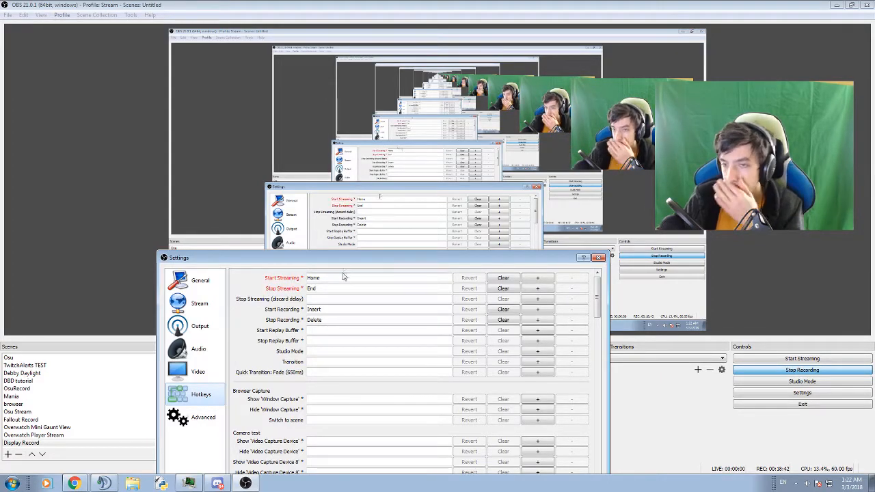
{"action": "left_click_drag", "start_coordinate": [297, 260], "coordinate": [373, 96]}
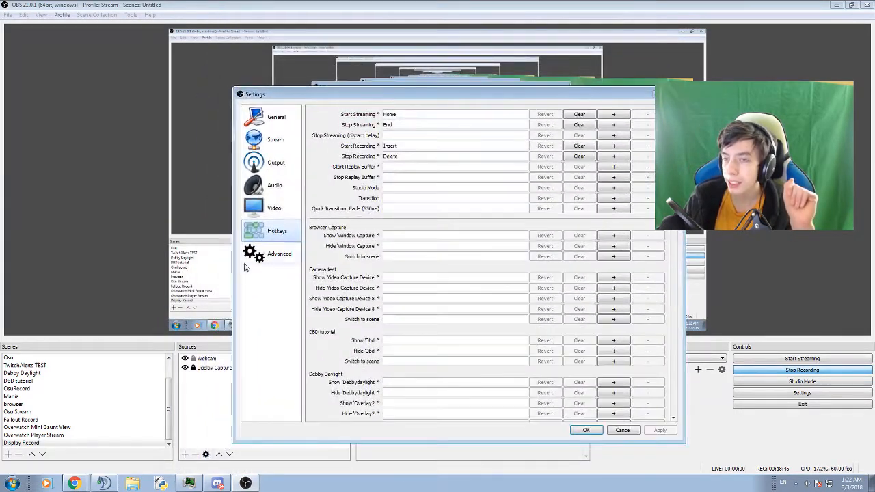
Check the Process Priority choices in the Advanced settings, keeping Above Normal
{"action": "left_click", "coordinate": [274, 253]}
{"action": "left_click", "coordinate": [323, 131]}
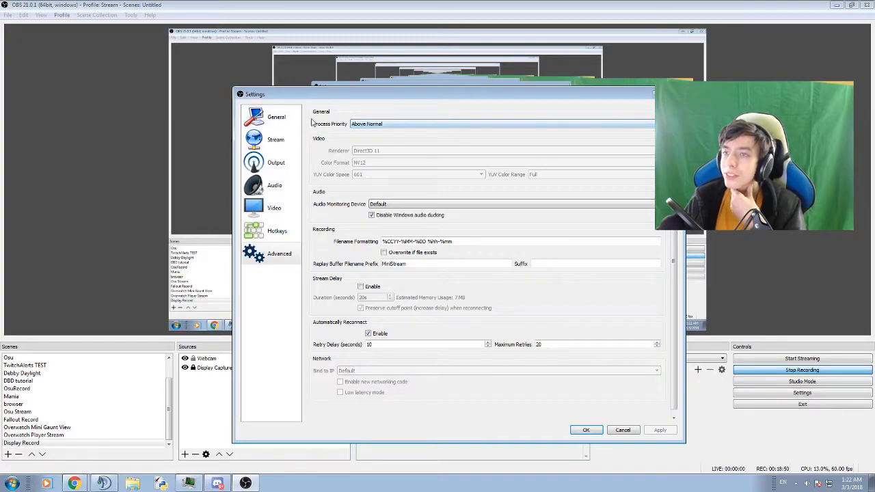
{"action": "left_click", "coordinate": [455, 126]}
{"action": "left_click", "coordinate": [400, 125]}
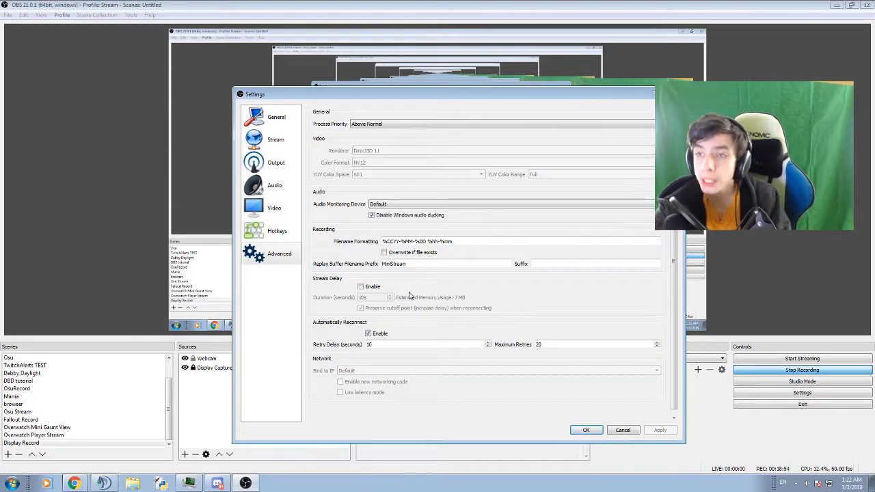
Inspect the process options for obs64.exe in Windows Task Manager, including Set Priority, and close Task Manager without changes
{"action": "key", "text": "ctrl+shift+Escape"}
{"action": "left_click_drag", "start_coordinate": [215, 16], "coordinate": [458, 58]}
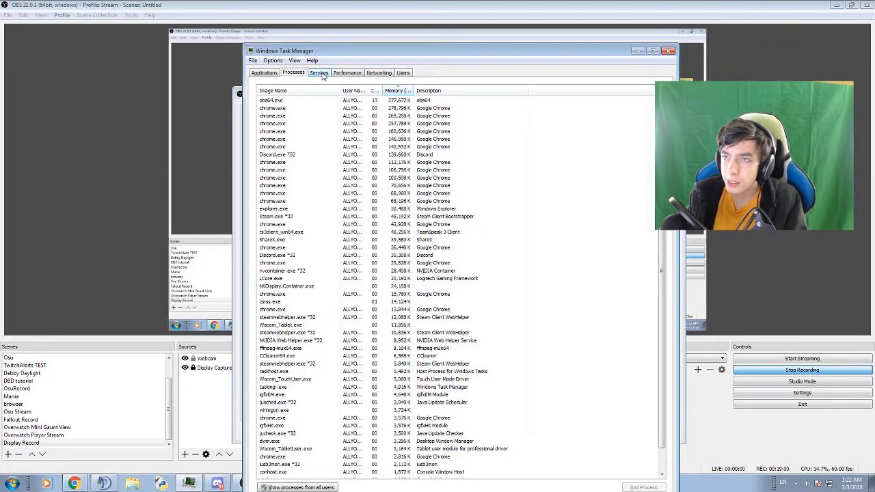
{"action": "left_click", "coordinate": [274, 101]}
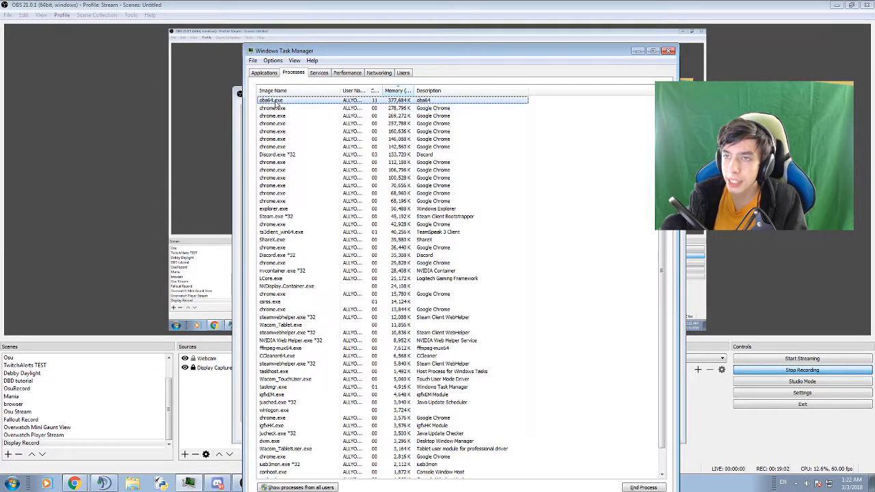
{"action": "right_click", "coordinate": [276, 102]}
{"action": "mouse_move", "coordinate": [309, 176]}
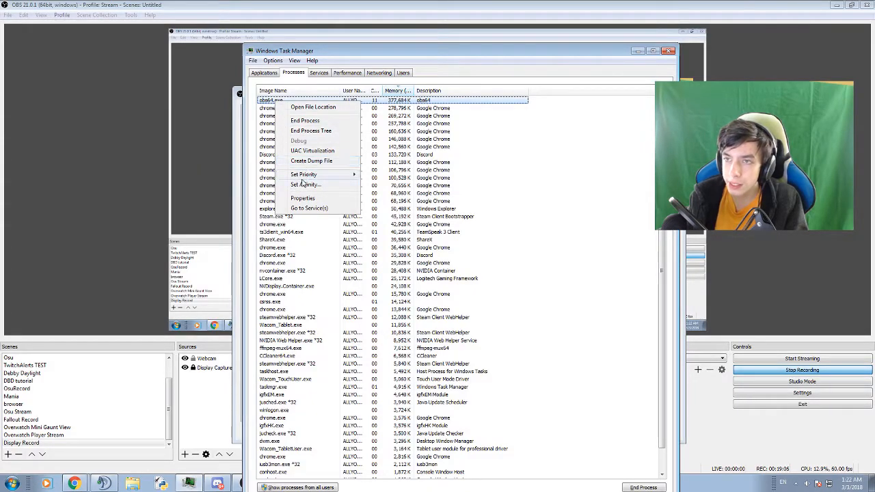
{"action": "left_click", "coordinate": [114, 222]}
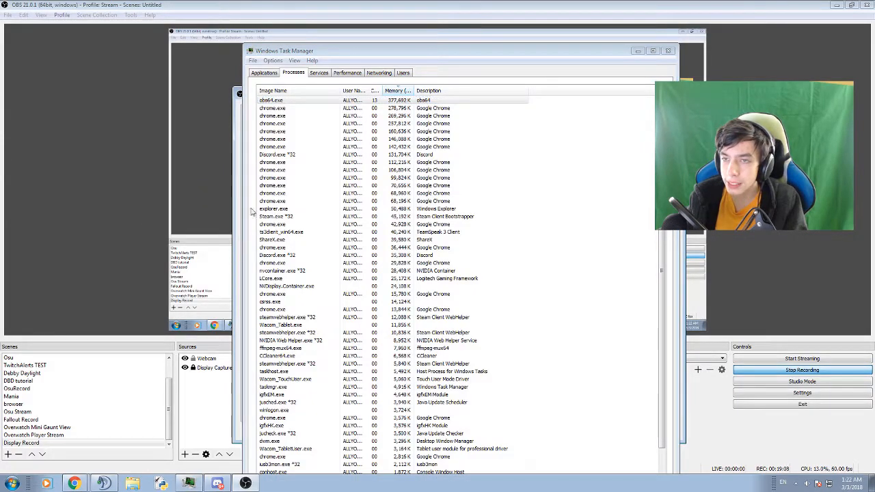
{"action": "left_click", "coordinate": [673, 50]}
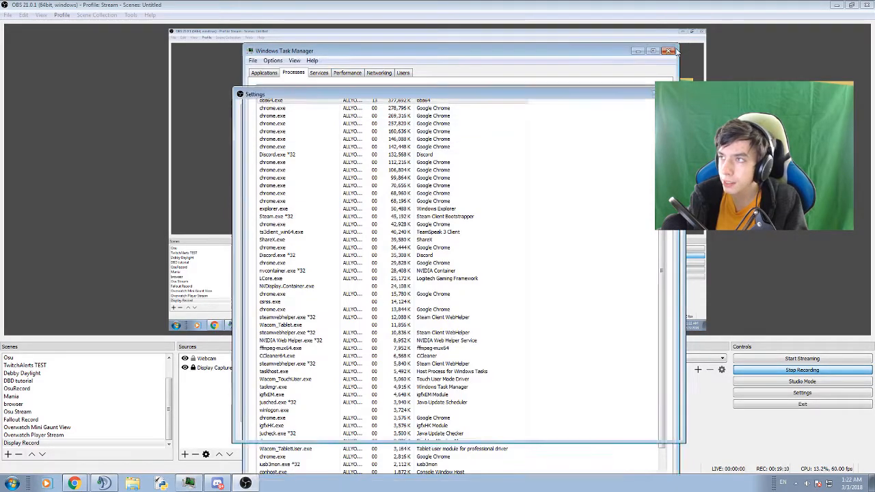
Examine the Audio Monitoring Device and recording Filename Formatting in the Advanced settings, and close the Settings window with OK
{"action": "left_click", "coordinate": [674, 51]}
{"action": "left_click", "coordinate": [274, 254]}
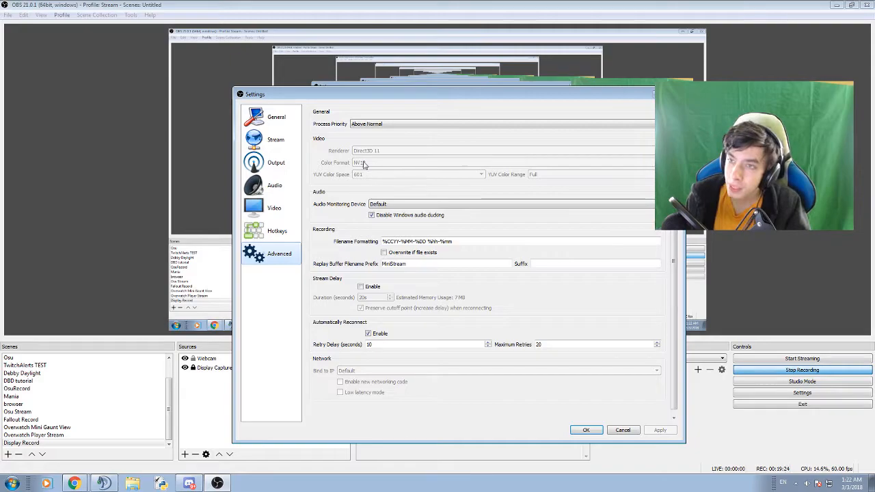
{"action": "left_click", "coordinate": [380, 204]}
{"action": "left_click", "coordinate": [381, 206]}
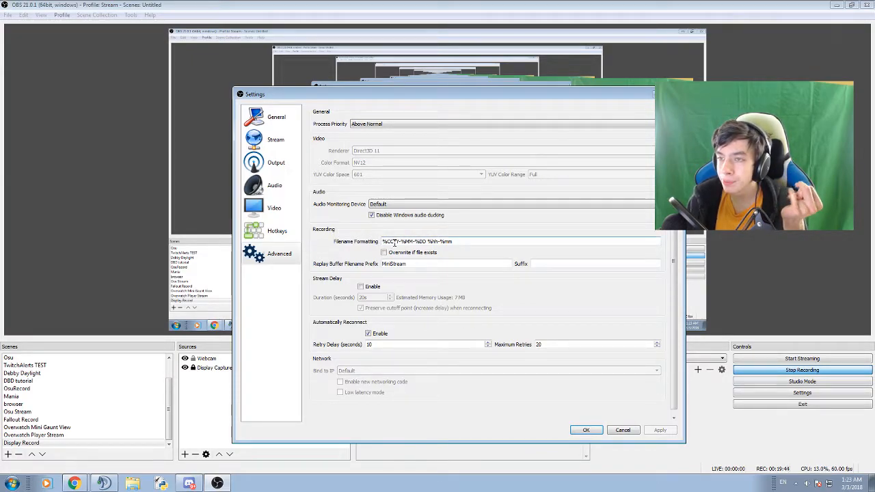
{"action": "mouse_move", "coordinate": [392, 241]}
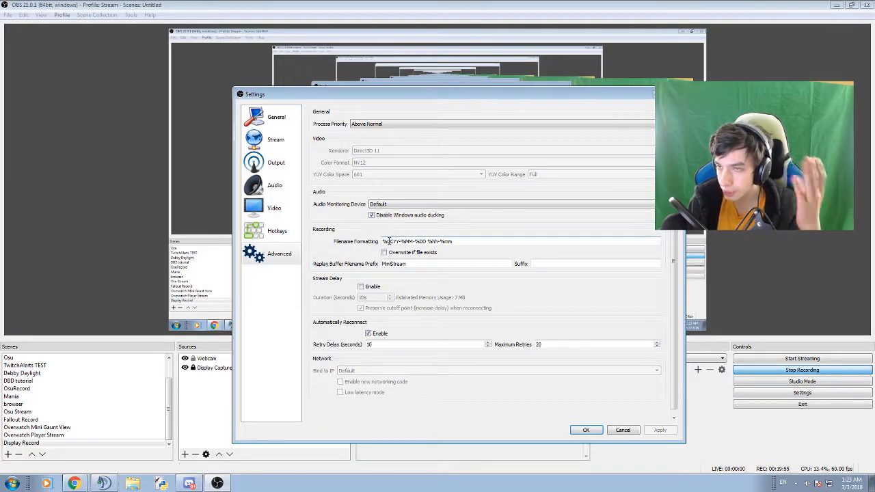
{"action": "mouse_move", "coordinate": [390, 241]}
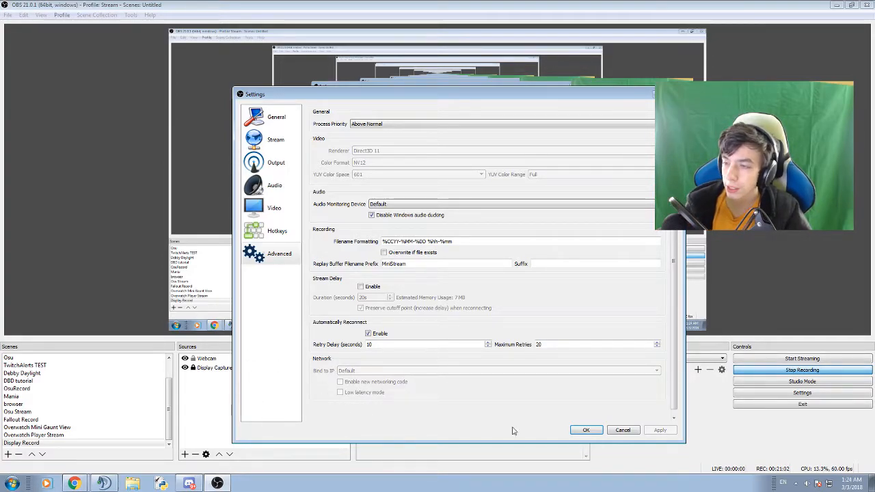
{"action": "left_click", "coordinate": [581, 429]}
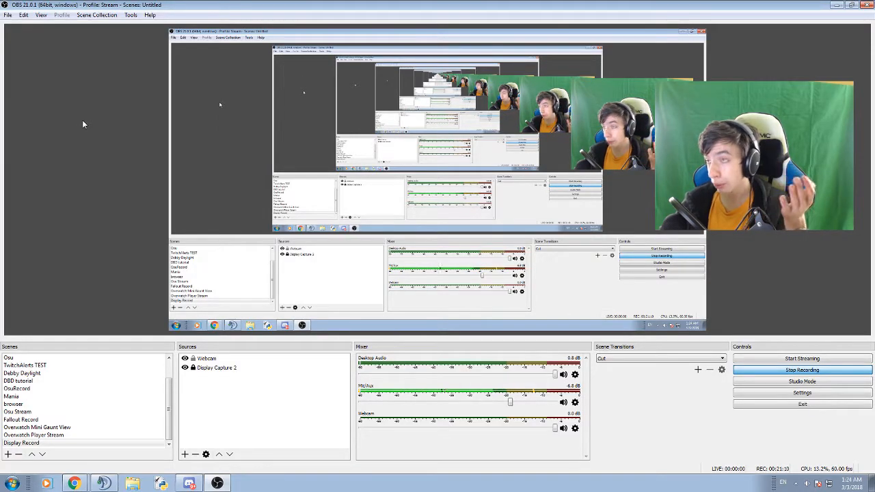
Rename the Display Capture 2 source to Display Capture 6
{"action": "right_click", "coordinate": [240, 357]}
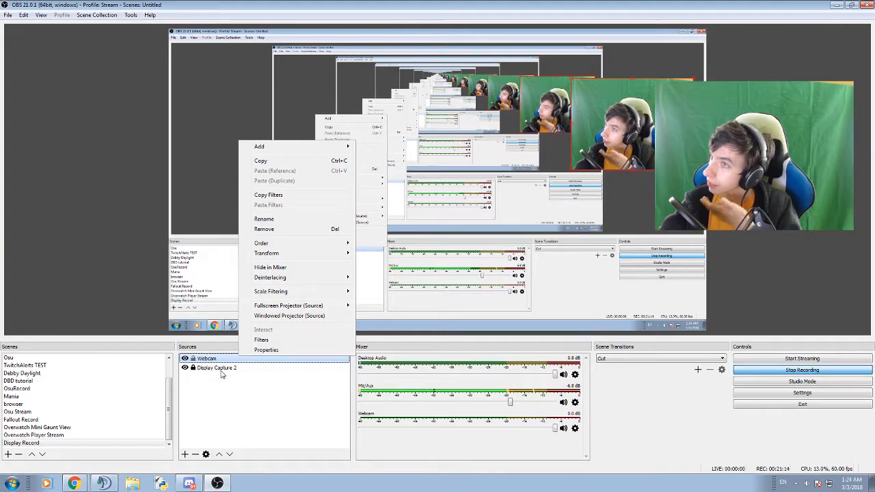
{"action": "left_click", "coordinate": [234, 389]}
{"action": "left_click", "coordinate": [217, 368]}
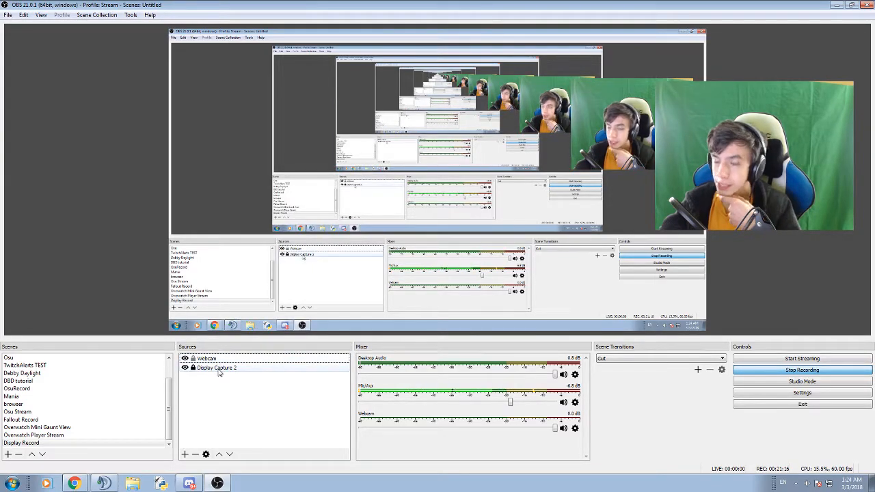
{"action": "right_click", "coordinate": [220, 369]}
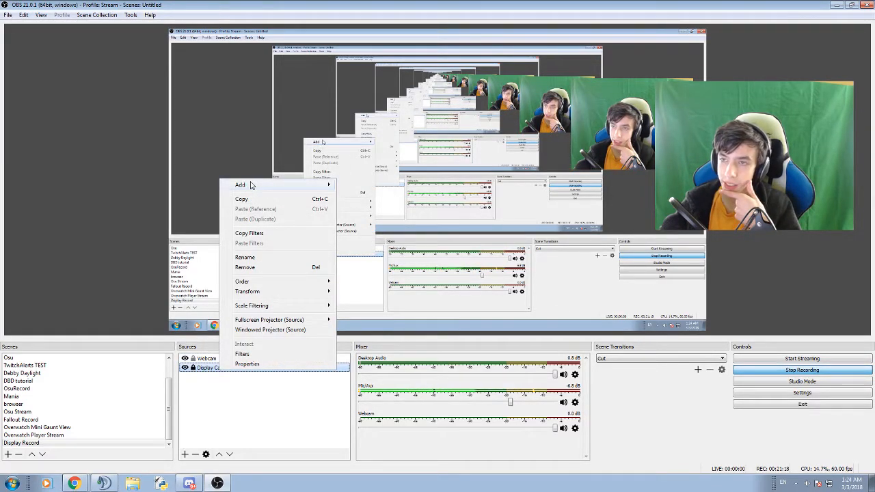
{"action": "left_click", "coordinate": [257, 259]}
{"action": "key", "text": "BackSpace"}
{"action": "type", "text": "6"}
{"action": "key", "text": "Return"}
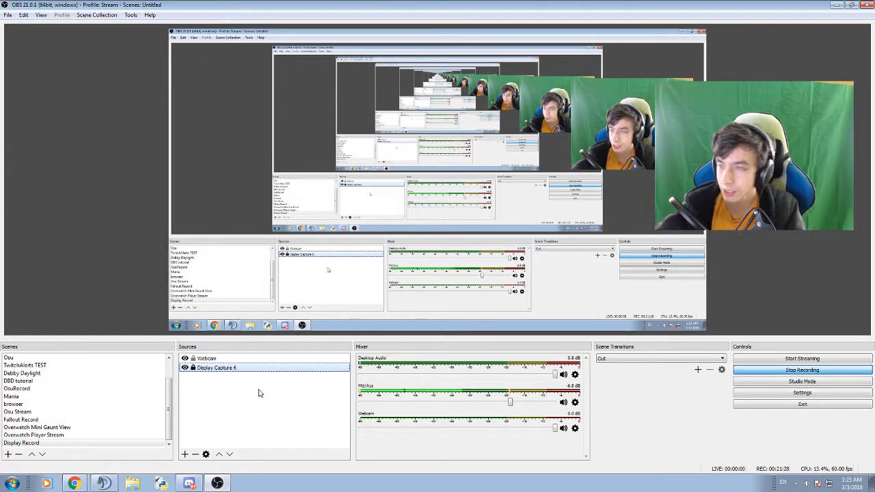
Examine the Order and Transform options available for the Display Capture 6 source
{"action": "right_click", "coordinate": [245, 369]}
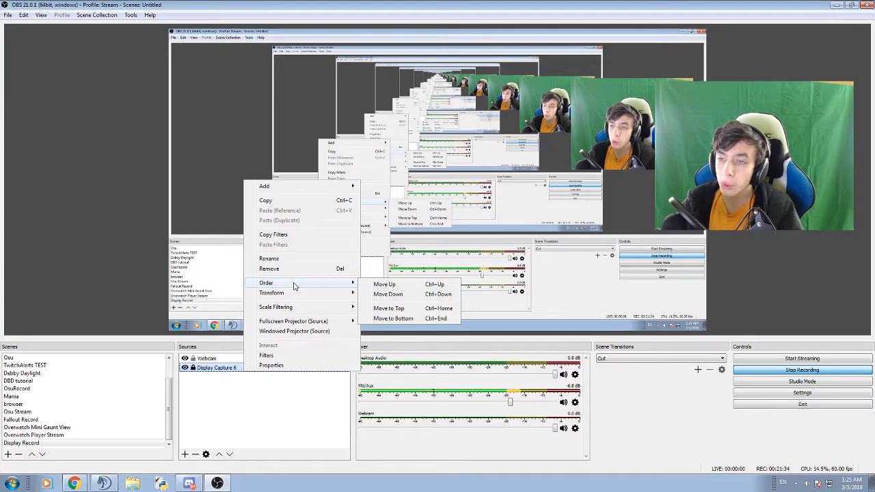
{"action": "left_click", "coordinate": [271, 431]}
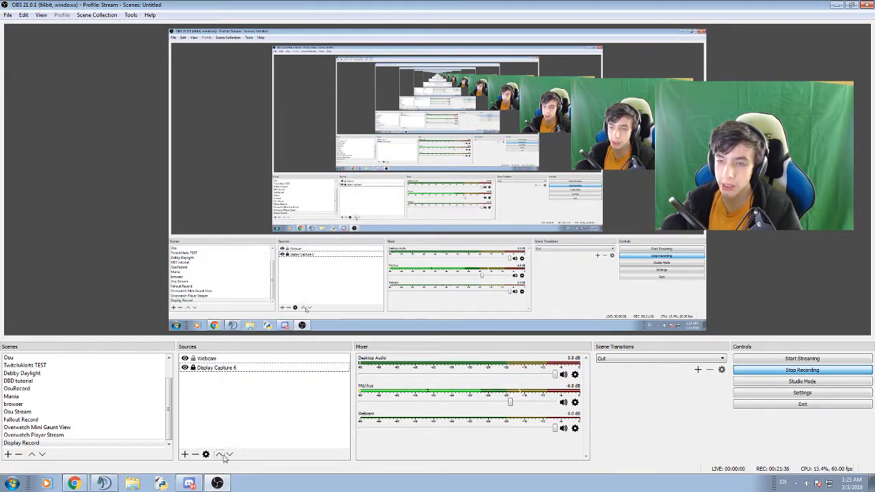
{"action": "right_click", "coordinate": [227, 368]}
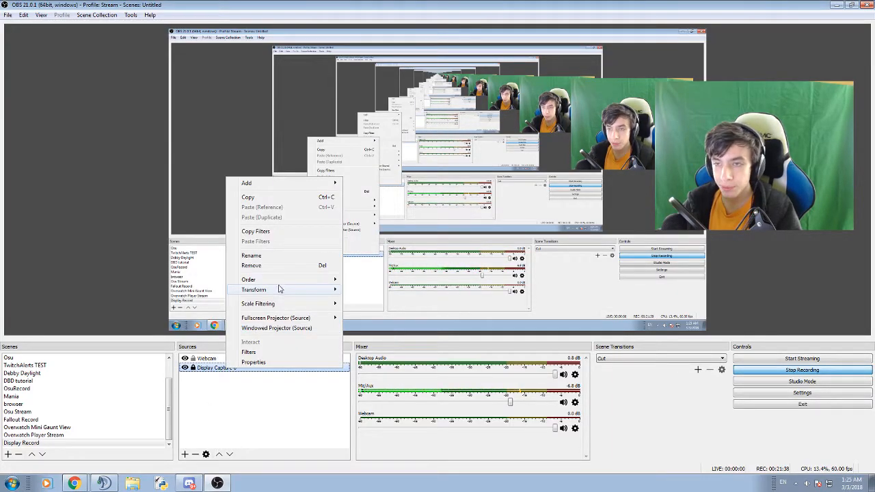
{"action": "mouse_move", "coordinate": [328, 279]}
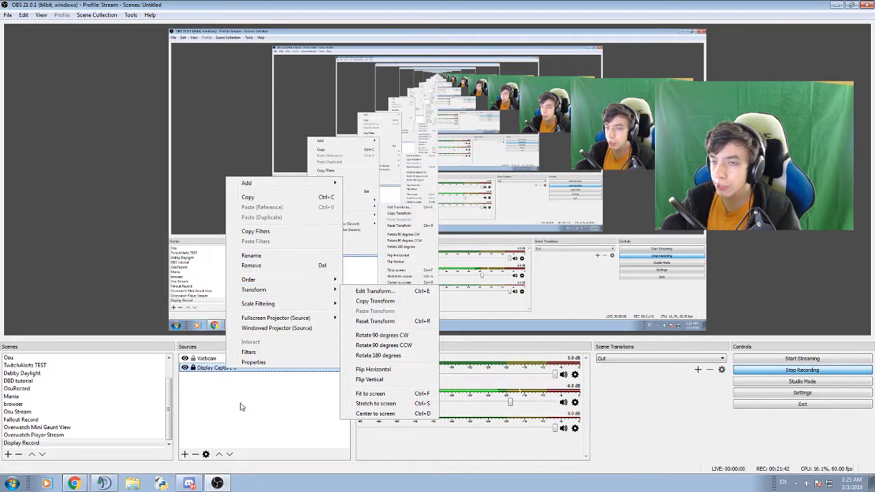
{"action": "left_click", "coordinate": [241, 459]}
{"action": "right_click", "coordinate": [260, 367]}
{"action": "mouse_move", "coordinate": [280, 290]}
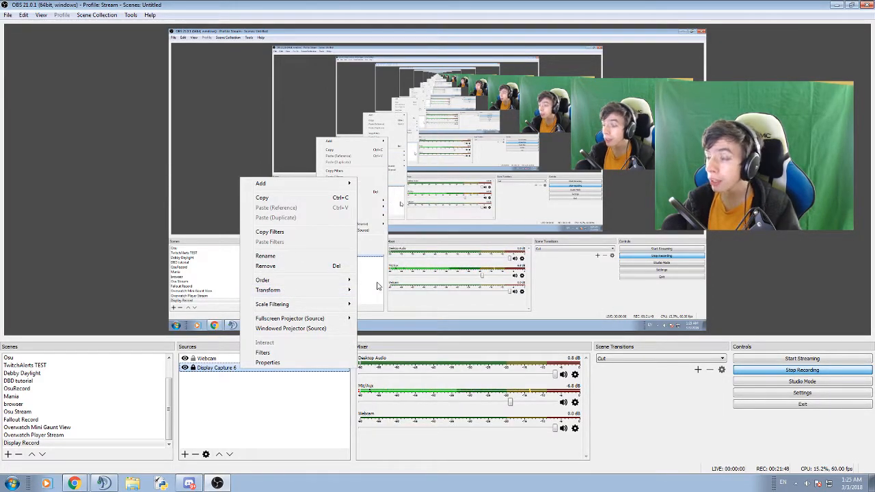
{"action": "mouse_move", "coordinate": [334, 290]}
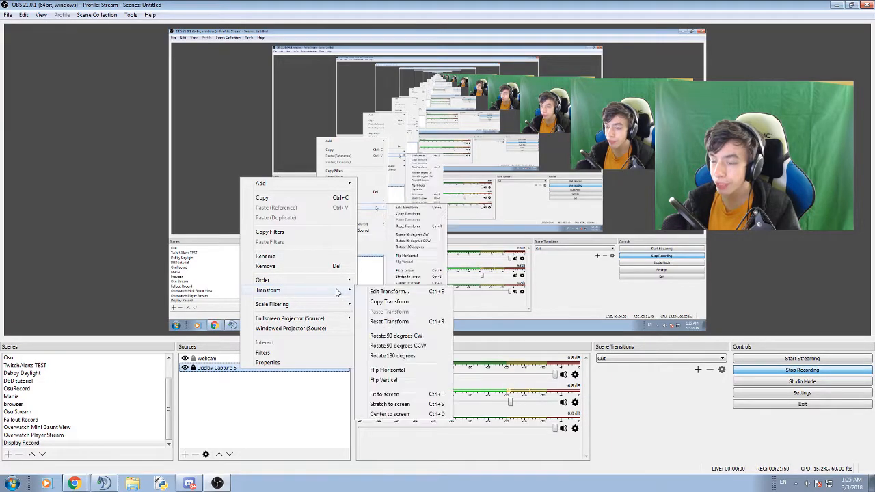
{"action": "left_click", "coordinate": [389, 414]}
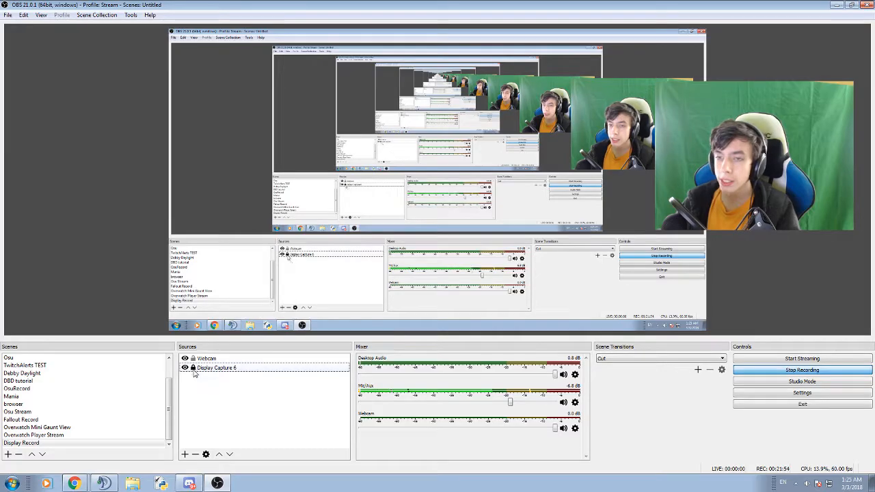
Unlock Display Capture 6, move it out of place in the preview, and restore it with Fit to screen
{"action": "left_click_drag", "start_coordinate": [345, 216], "coordinate": [484, 225]}
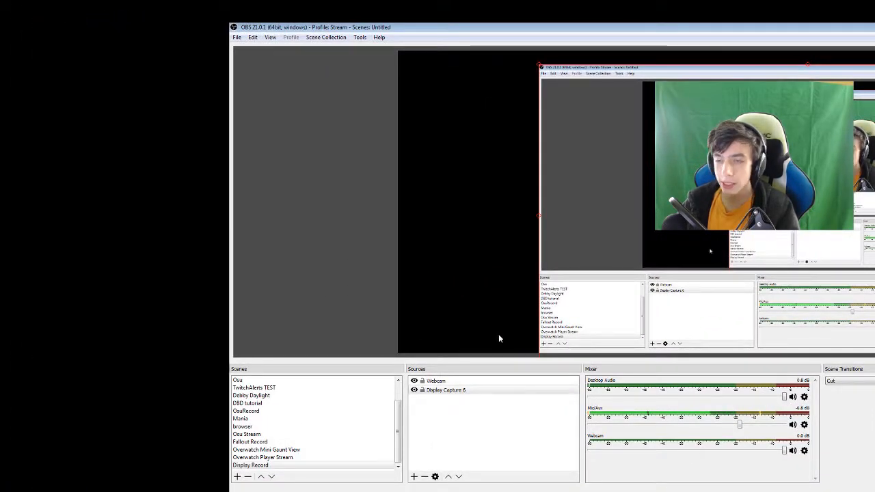
{"action": "left_click_drag", "start_coordinate": [630, 253], "coordinate": [251, 202]}
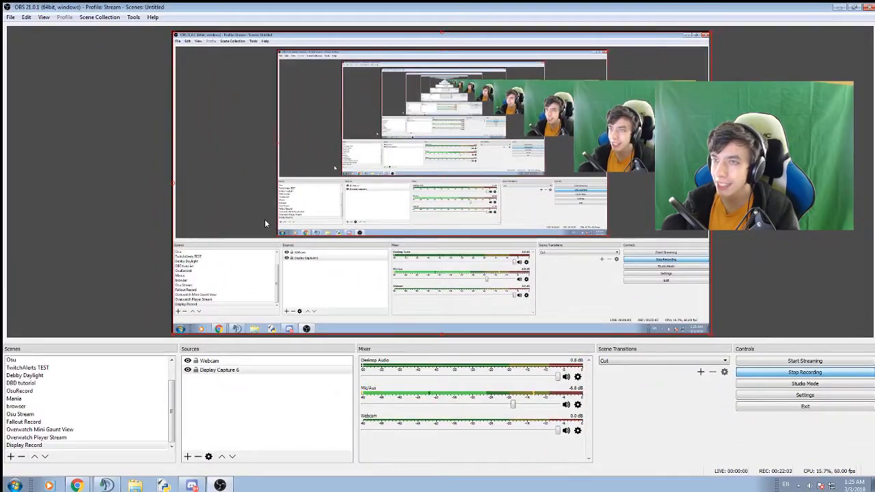
{"action": "right_click", "coordinate": [275, 220]}
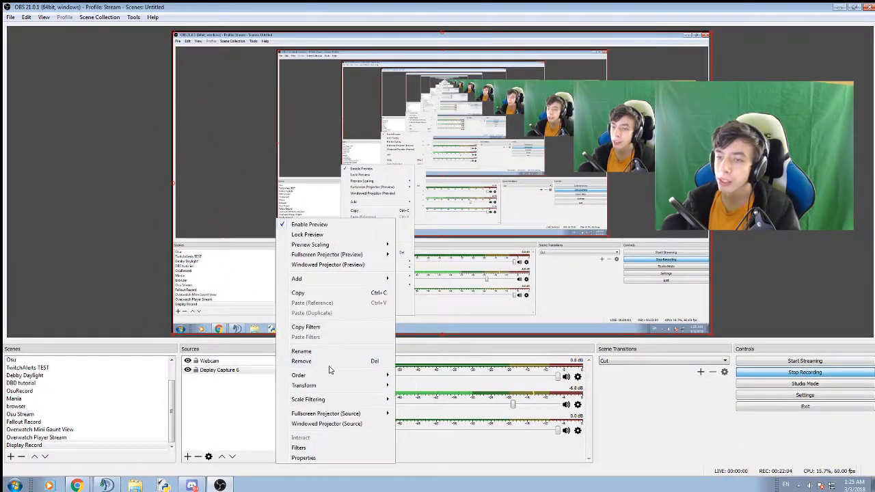
{"action": "mouse_move", "coordinate": [332, 385]}
{"action": "left_click", "coordinate": [423, 468]}
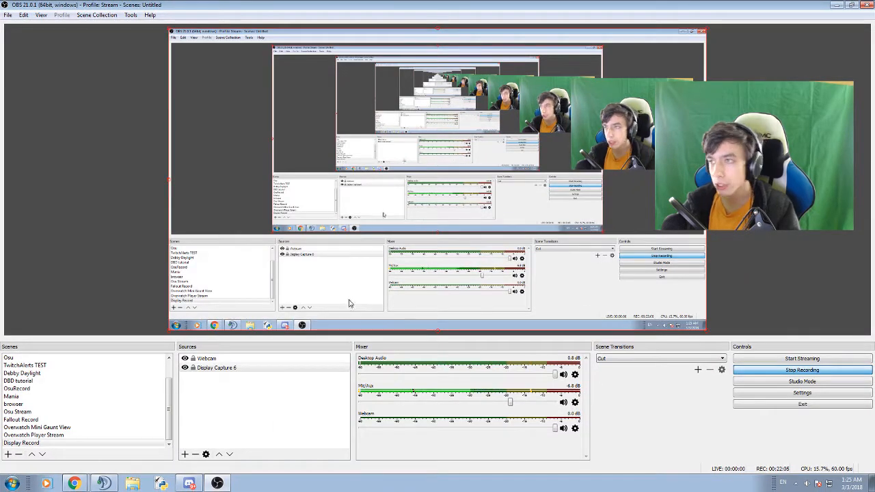
Check the Transform options of the Webcam source, such as Flip Horizontal and Fit to screen, without applying any
{"action": "right_click", "coordinate": [283, 360]}
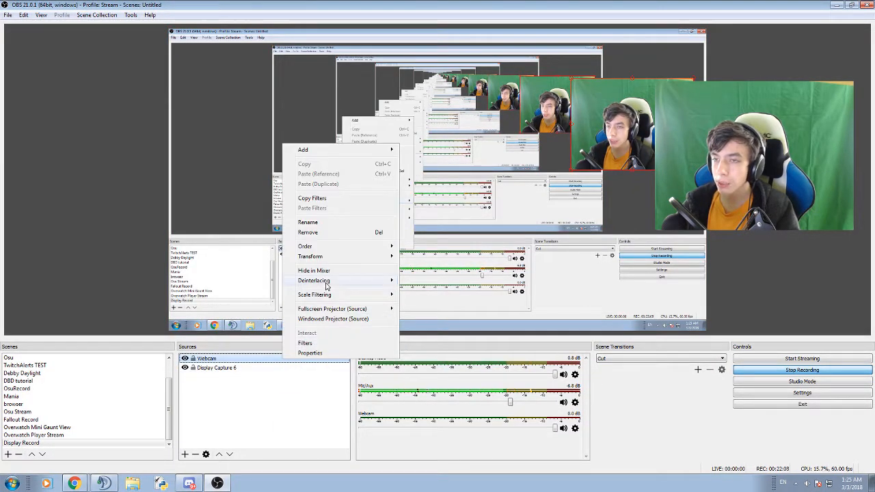
{"action": "mouse_move", "coordinate": [332, 255]}
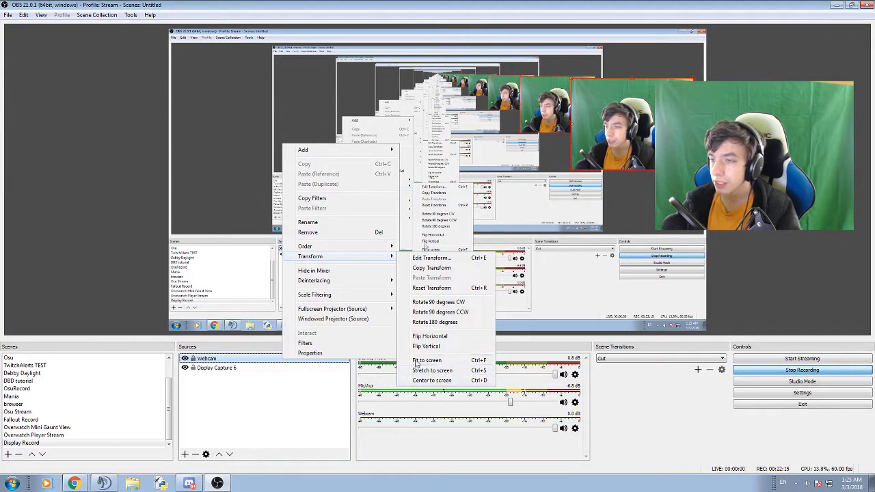
{"action": "left_click", "coordinate": [305, 401]}
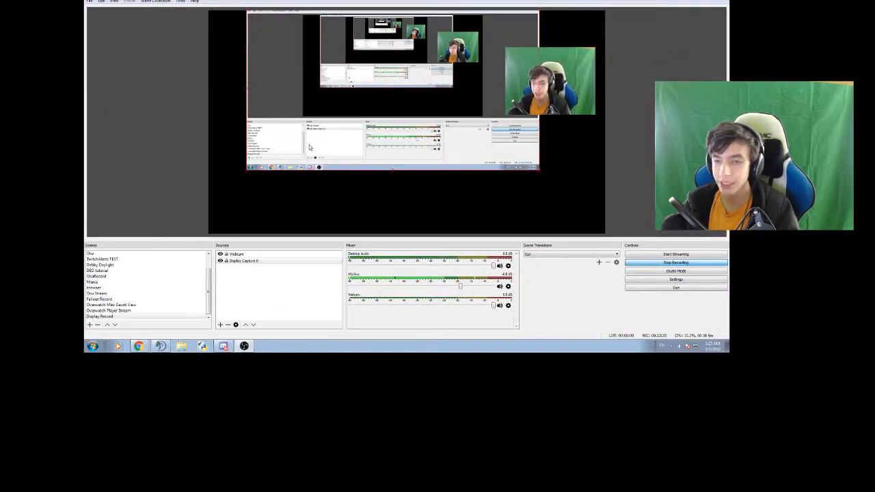
Restore the shrunken, displaced display capture to the full canvas with the Fit to screen transform
{"action": "right_click", "coordinate": [309, 147]}
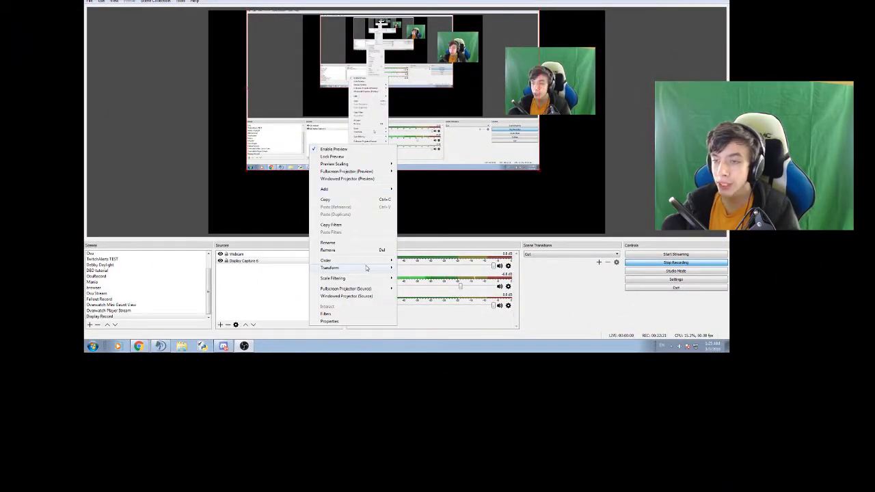
{"action": "mouse_move", "coordinate": [355, 267]}
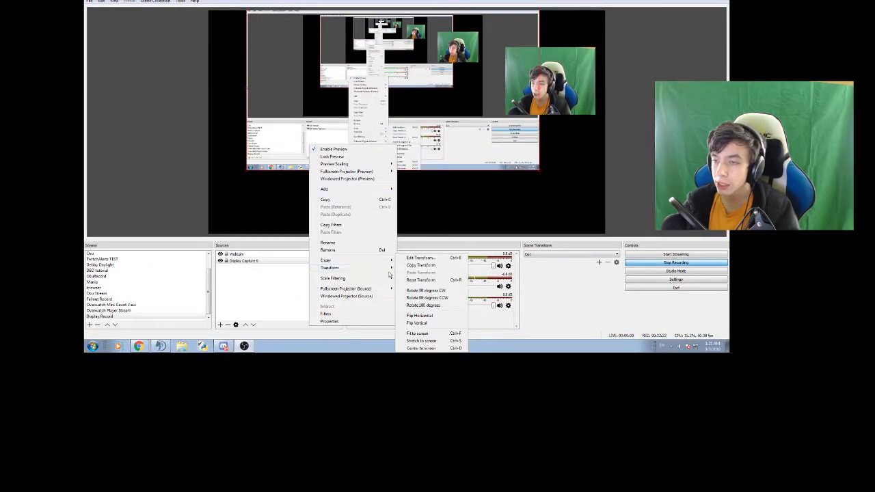
{"action": "left_click", "coordinate": [431, 335]}
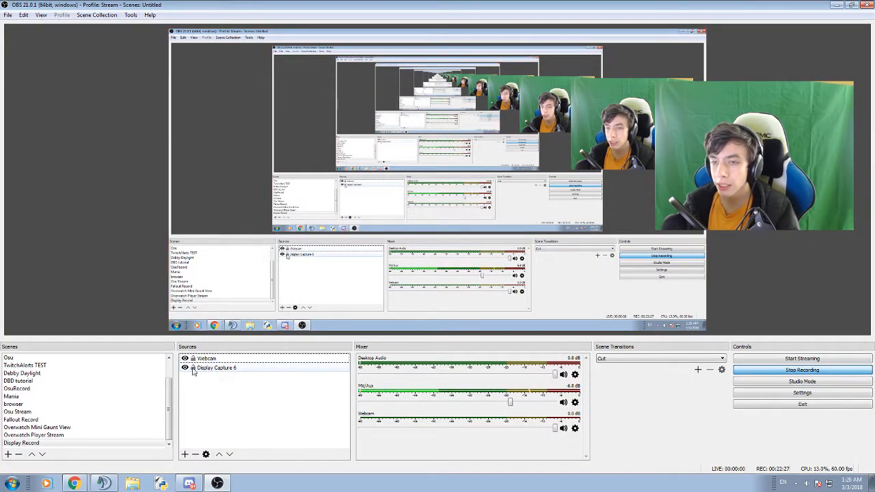
Hide the Webcam source's audio channel from the mixer
{"action": "right_click", "coordinate": [264, 360]}
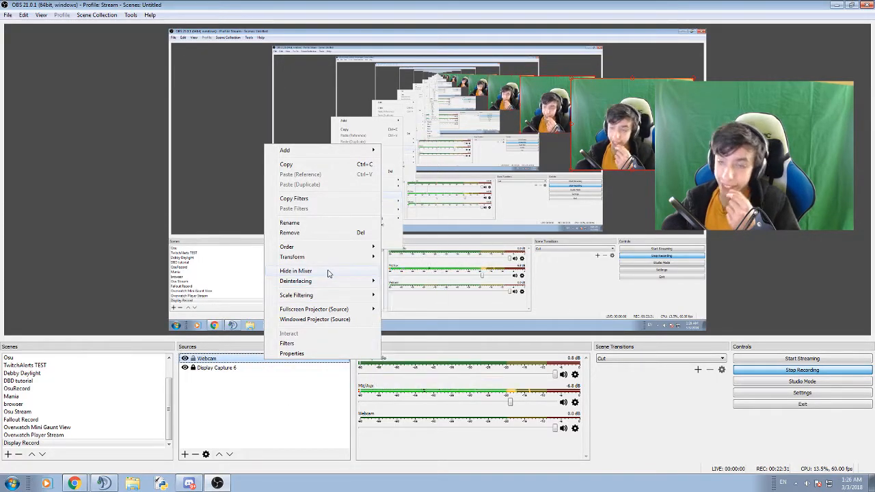
{"action": "left_click", "coordinate": [302, 427]}
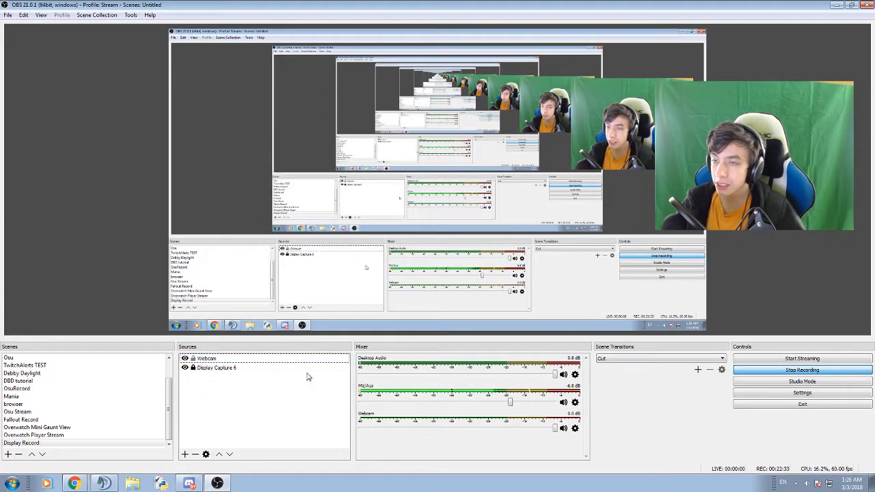
{"action": "right_click", "coordinate": [282, 359]}
{"action": "left_click", "coordinate": [287, 431]}
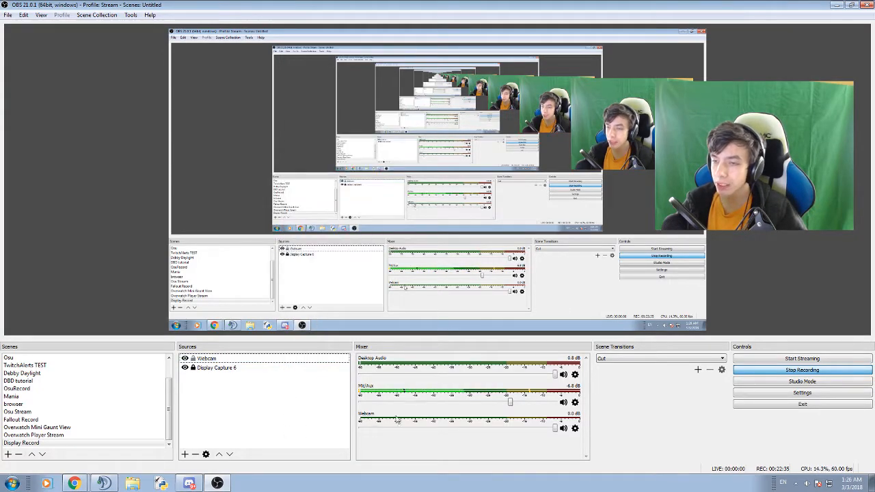
{"action": "right_click", "coordinate": [228, 361]}
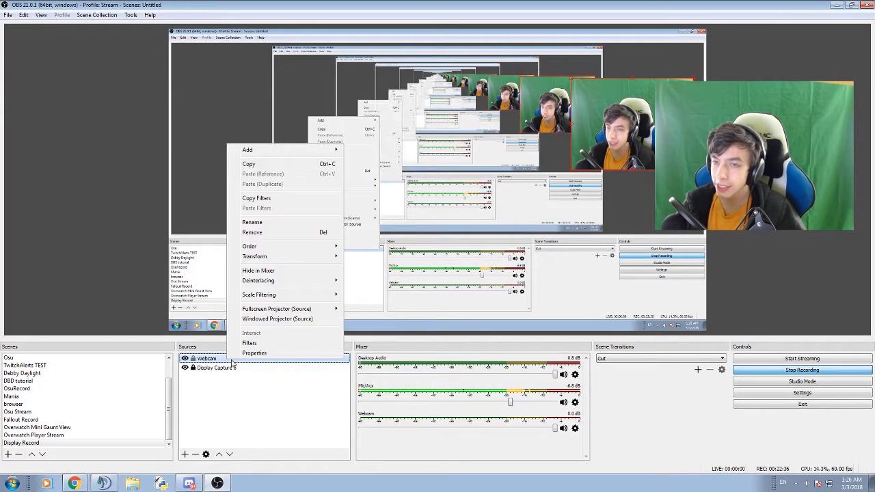
{"action": "left_click", "coordinate": [259, 272]}
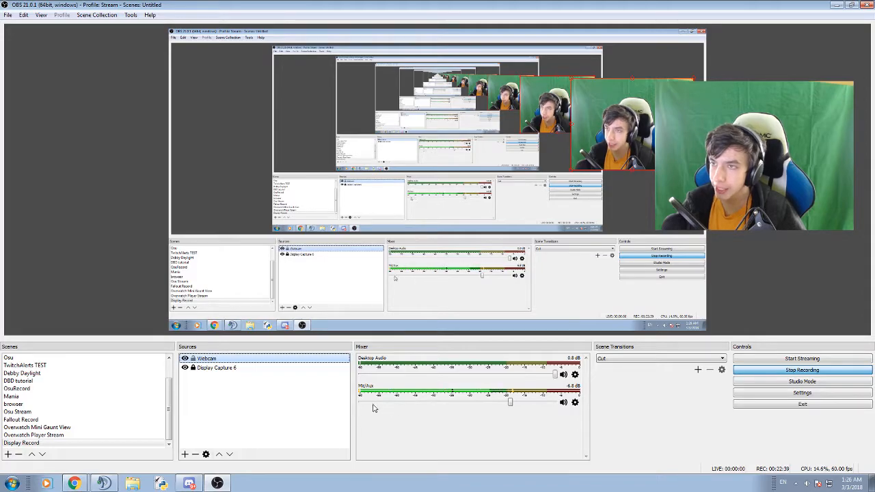
Review the Webcam source's context options, including Deinterlacing and Fullscreen Projector, and compare them with those of Display Capture 6
{"action": "right_click", "coordinate": [259, 360]}
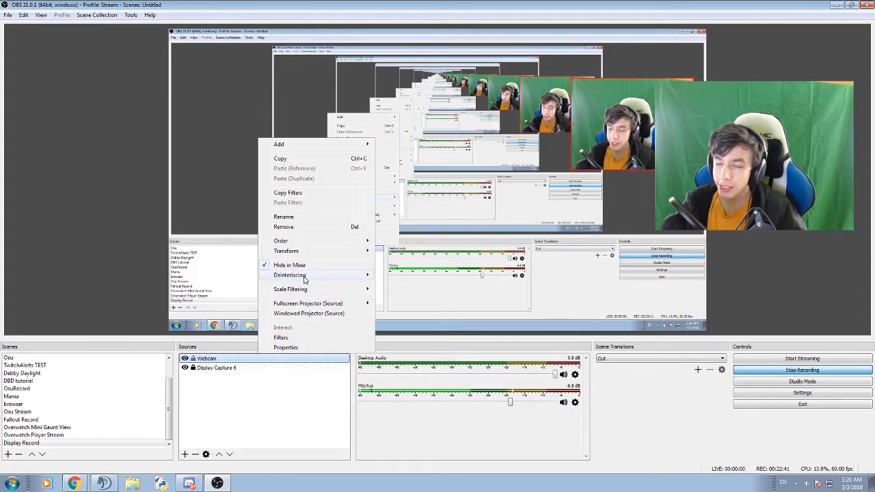
{"action": "mouse_move", "coordinate": [302, 277]}
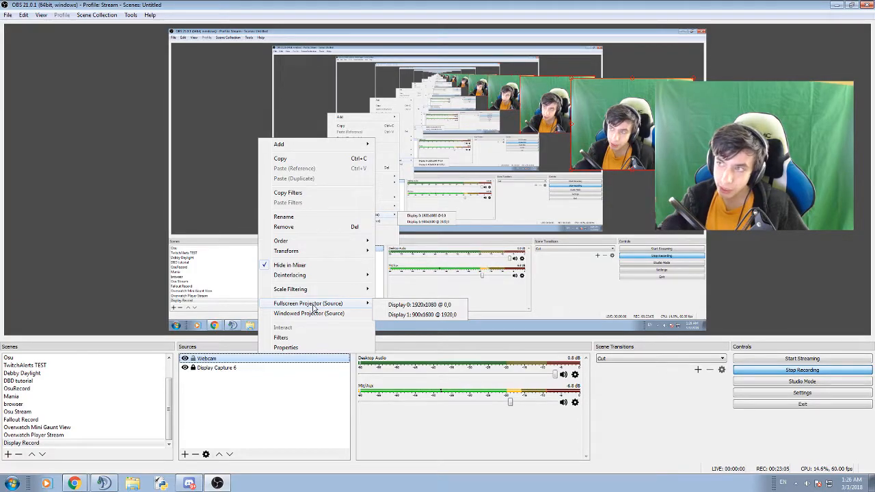
{"action": "left_click", "coordinate": [269, 400]}
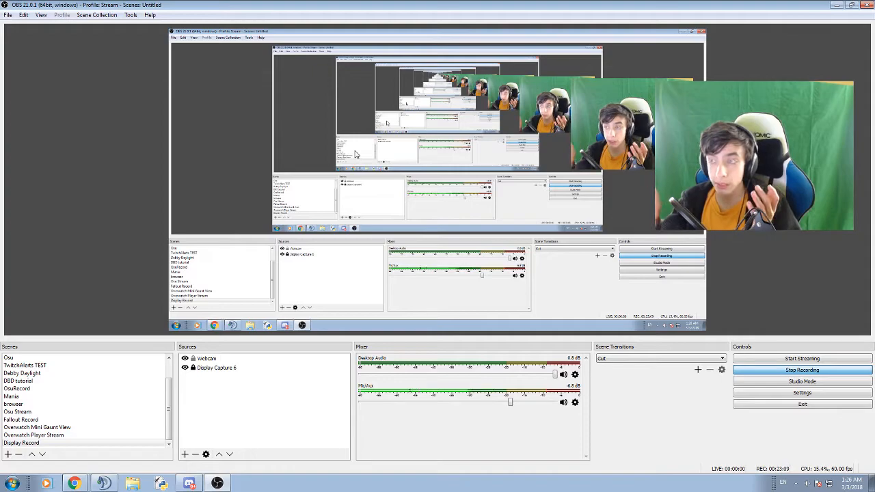
{"action": "right_click", "coordinate": [288, 370]}
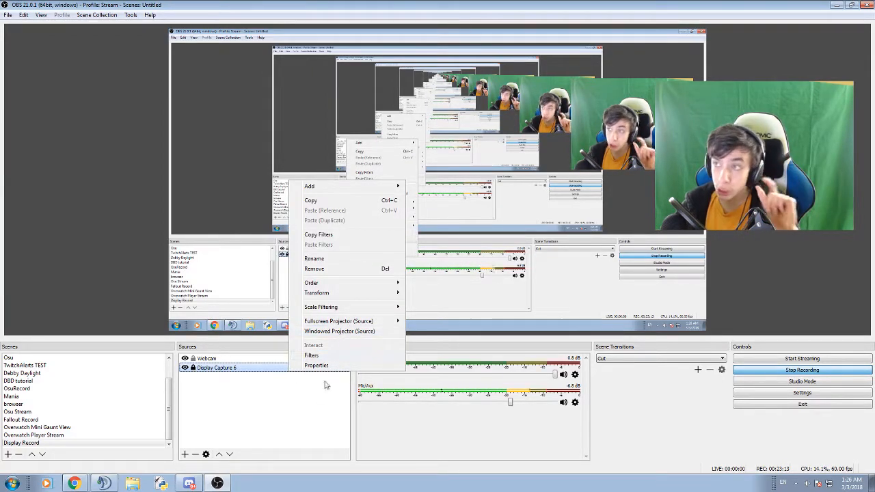
{"action": "left_click", "coordinate": [280, 361]}
{"action": "right_click", "coordinate": [279, 360]}
{"action": "left_click", "coordinate": [294, 378]}
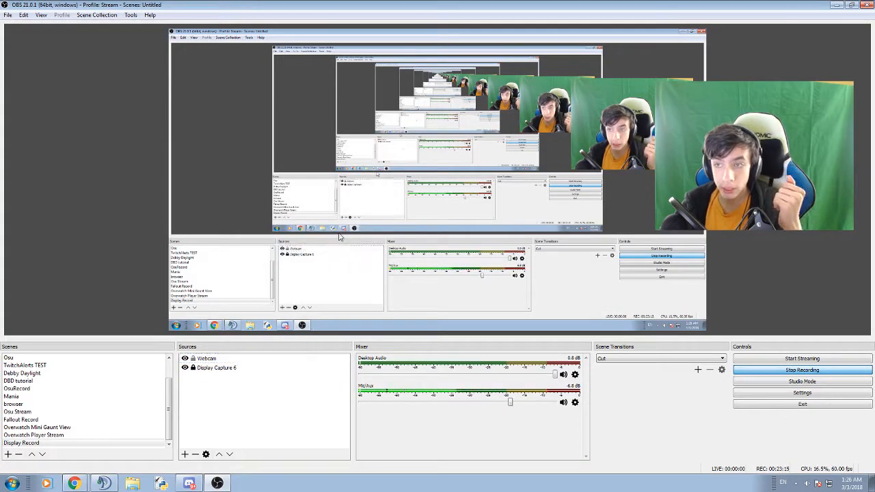
Check the Fullscreen Projector display choices for the preview and for the Webcam source without opening a projector
{"action": "right_click", "coordinate": [341, 235]}
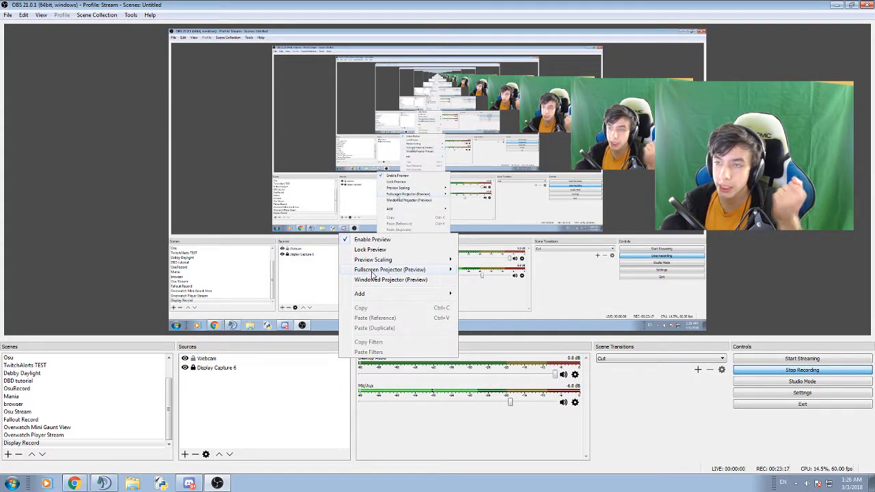
{"action": "mouse_move", "coordinate": [373, 274]}
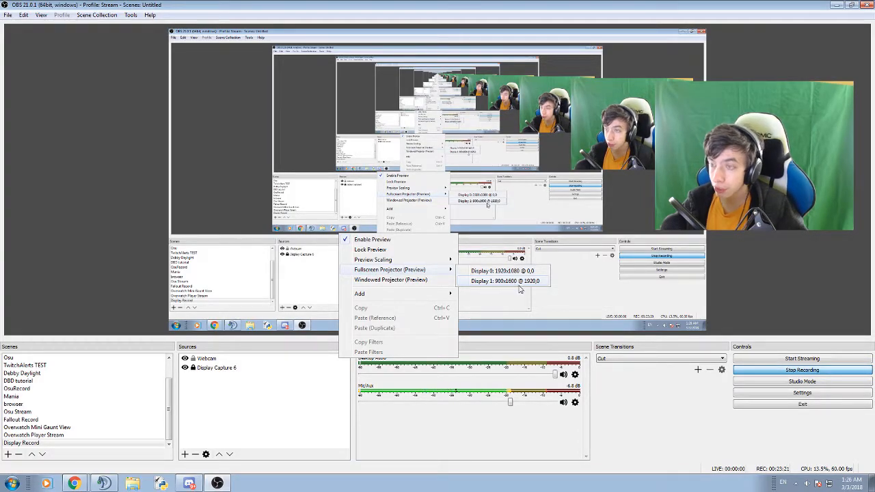
{"action": "left_click", "coordinate": [336, 369]}
{"action": "right_click", "coordinate": [273, 360]}
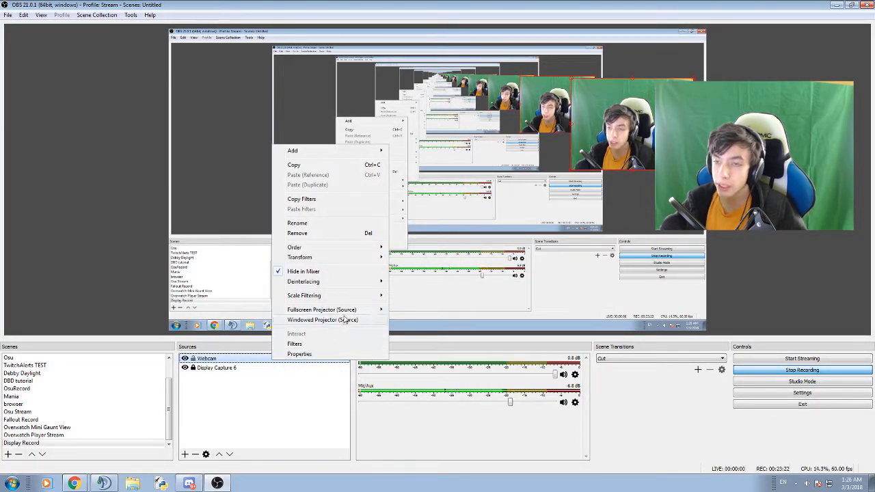
{"action": "mouse_move", "coordinate": [348, 311]}
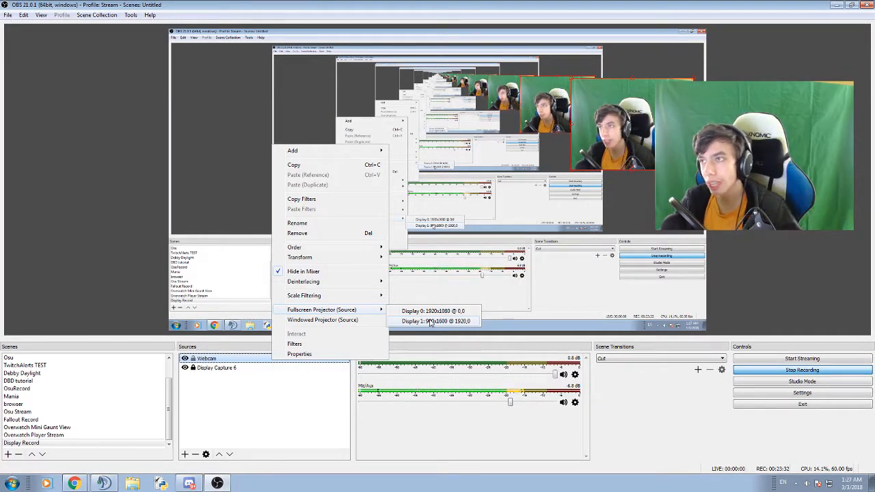
{"action": "left_click", "coordinate": [277, 409]}
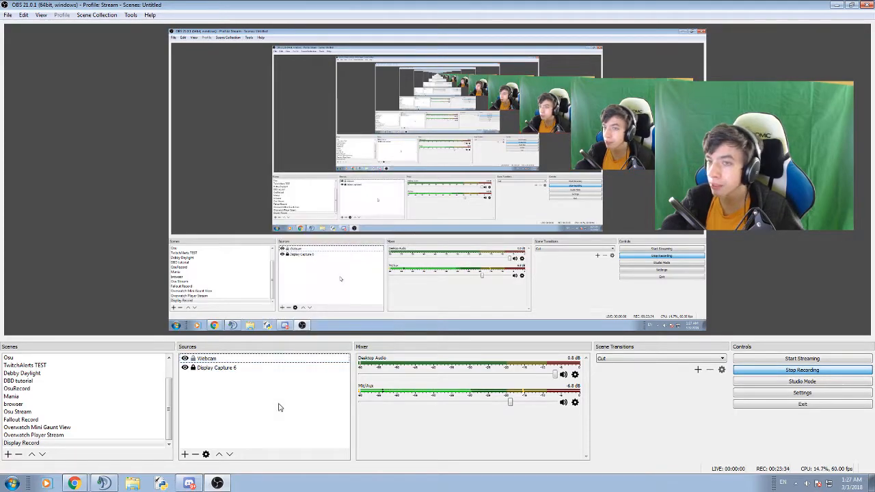
View the Webcam source's filters window and close it without adding a filter
{"action": "right_click", "coordinate": [272, 360]}
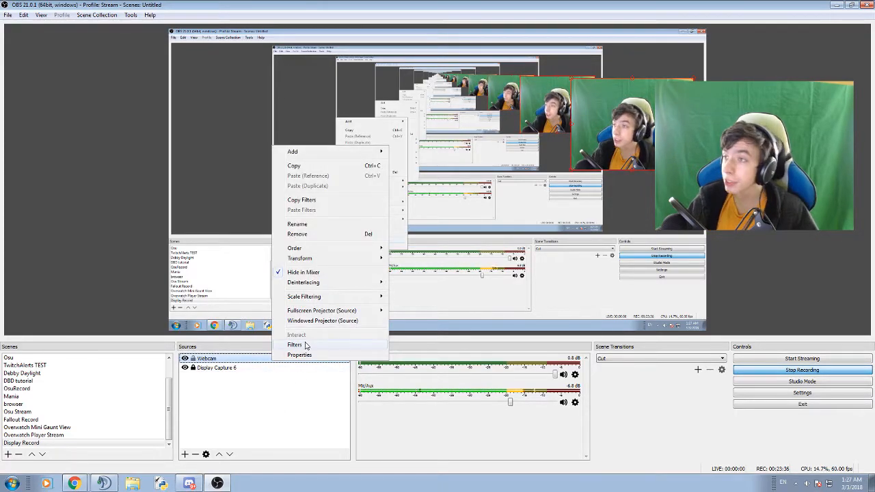
{"action": "left_click", "coordinate": [305, 346]}
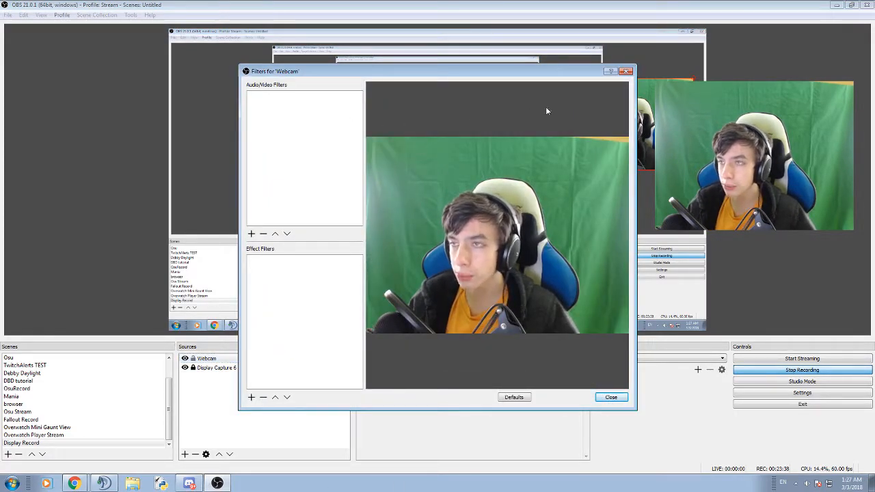
{"action": "left_click", "coordinate": [627, 72]}
Look through the Webcam source's properties, such as device and resolution type, and leave them without changes
{"action": "right_click", "coordinate": [250, 360]}
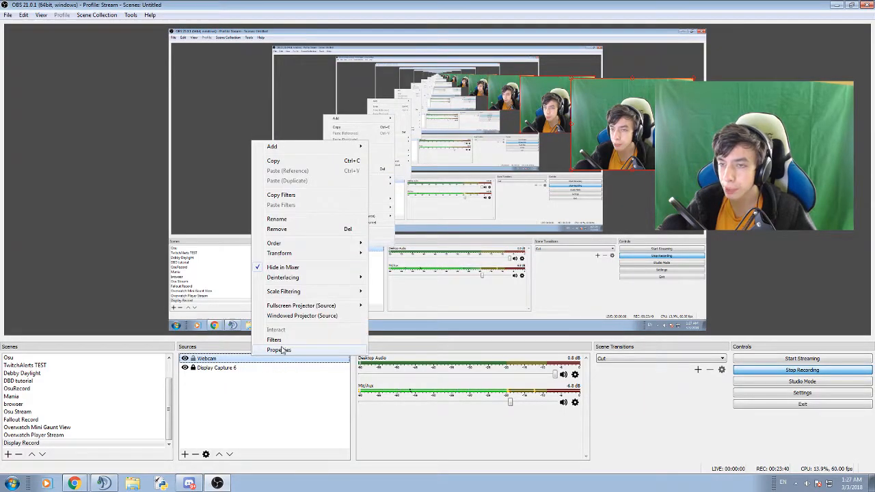
{"action": "left_click", "coordinate": [280, 351]}
{"action": "scroll", "coordinate": [439, 289], "scroll_direction": "down", "scroll_amount": 3}
{"action": "scroll", "coordinate": [435, 289], "scroll_direction": "up", "scroll_amount": 3}
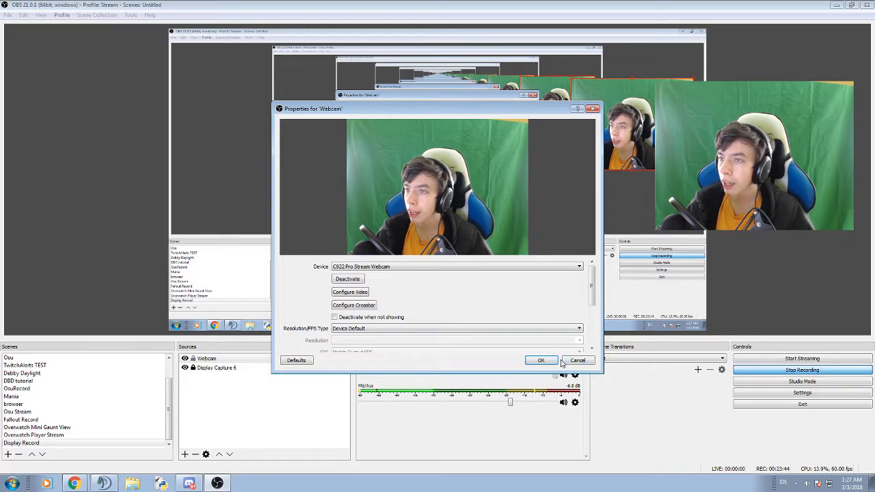
{"action": "scroll", "coordinate": [298, 301], "scroll_direction": "down", "scroll_amount": 3}
{"action": "scroll", "coordinate": [298, 302], "scroll_direction": "up", "scroll_amount": 3}
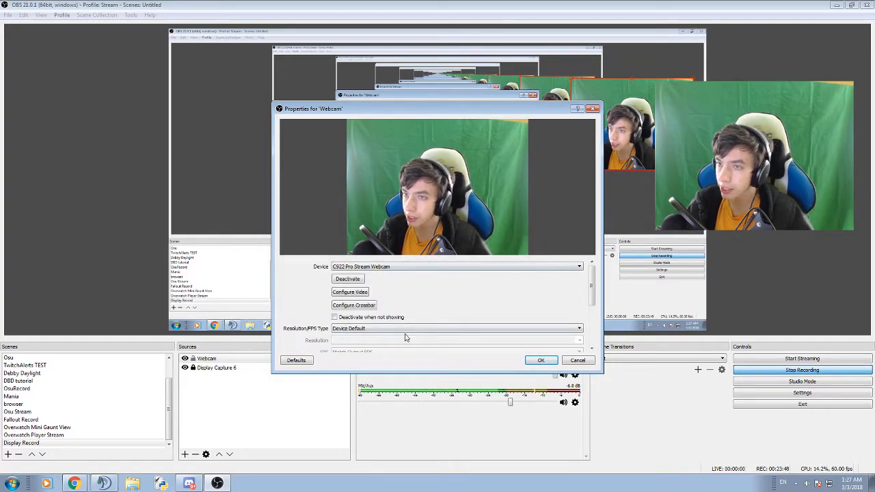
{"action": "key", "text": "Escape"}
Review the available effect filters and audio/video filters for the Webcam source without adding any
{"action": "right_click", "coordinate": [254, 359]}
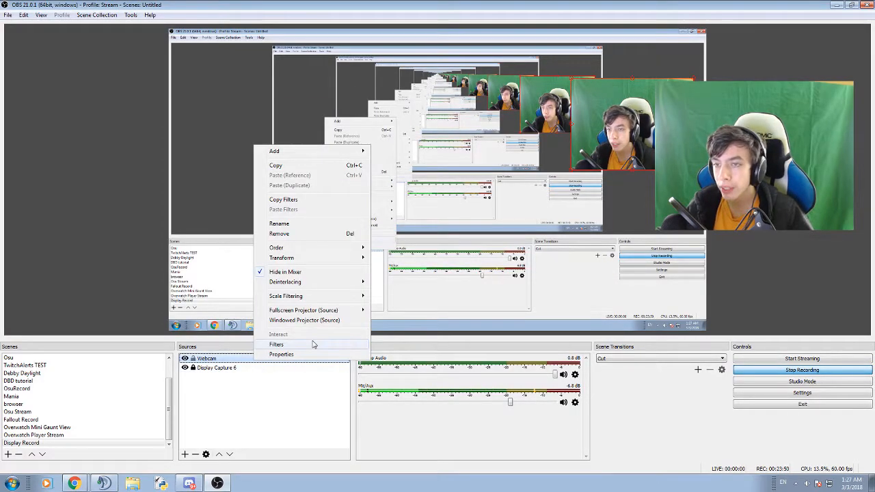
{"action": "left_click", "coordinate": [313, 344]}
{"action": "left_click", "coordinate": [250, 397]}
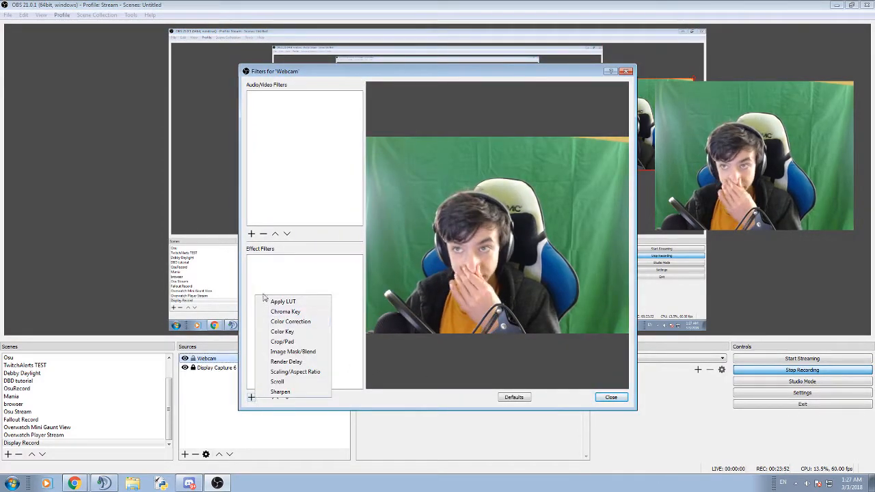
{"action": "left_click", "coordinate": [279, 217]}
{"action": "left_click", "coordinate": [250, 234]}
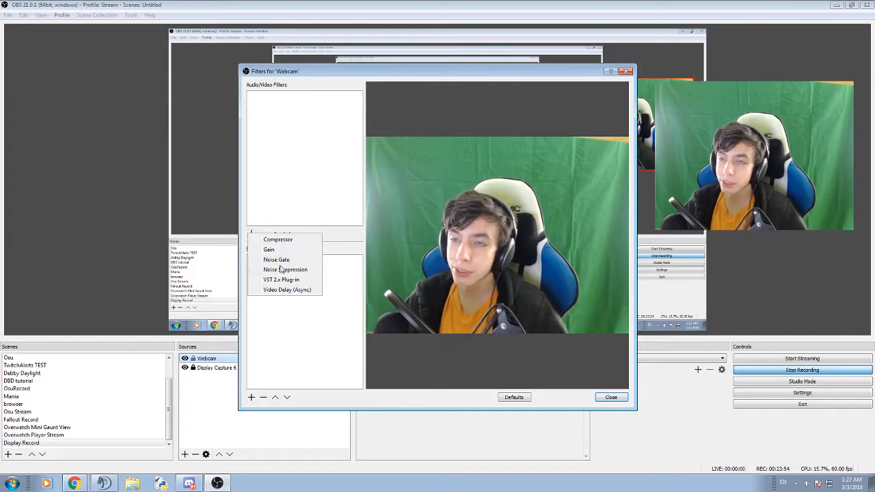
{"action": "left_click", "coordinate": [288, 311]}
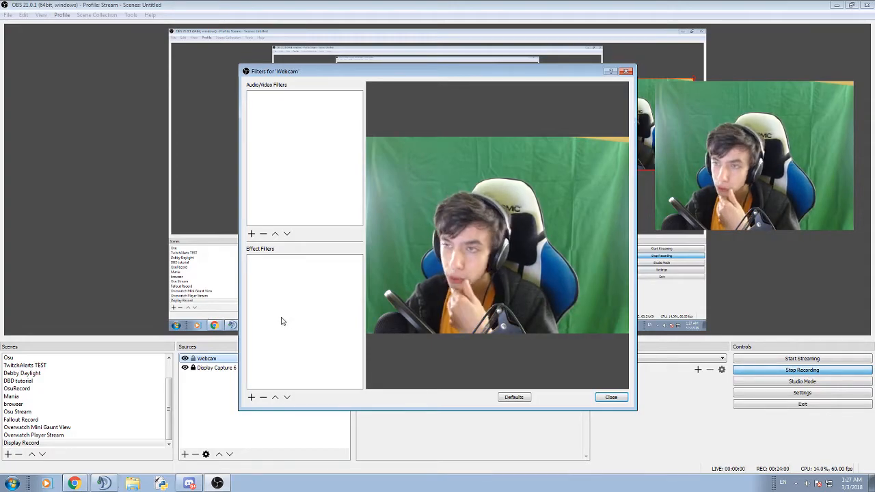
Add a Chroma Key effect filter to the Webcam source, keeping the default name
{"action": "left_click", "coordinate": [252, 398]}
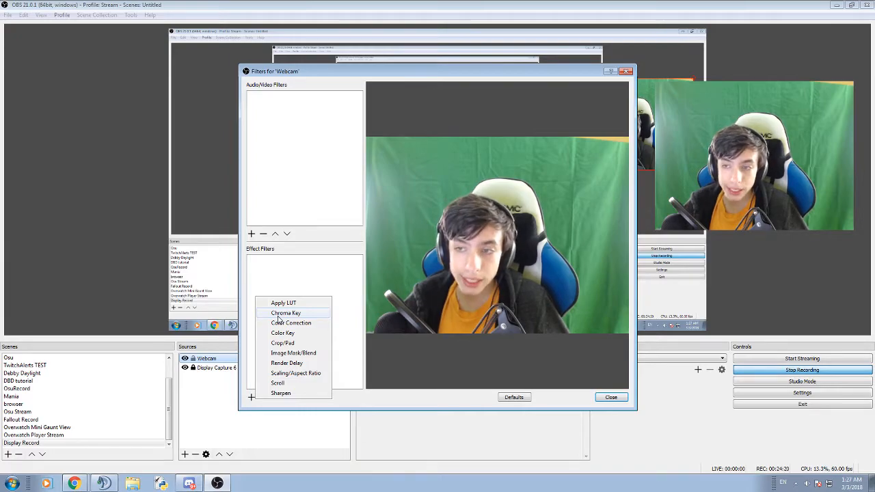
{"action": "left_click", "coordinate": [279, 313]}
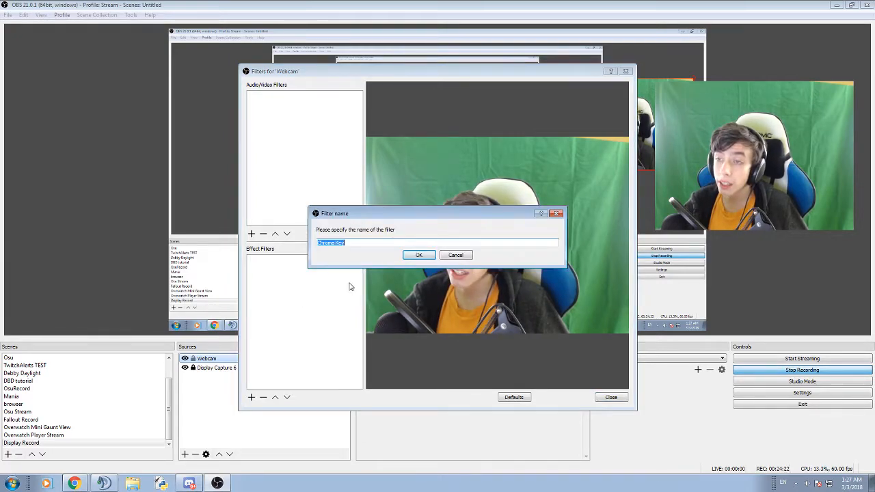
{"action": "left_click", "coordinate": [413, 255]}
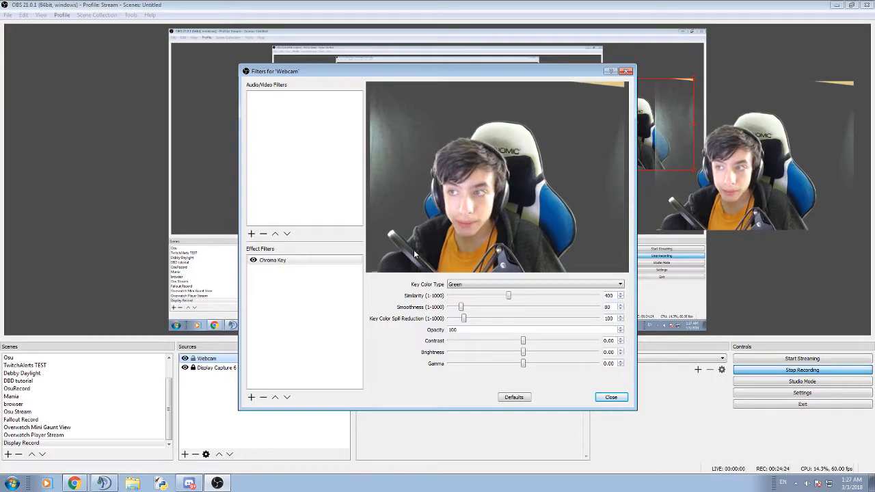
Set the Chroma Key filter's key color type to Custom, view the color picker, and close it keeping the default green
{"action": "left_click", "coordinate": [457, 286]}
{"action": "left_click", "coordinate": [456, 286]}
{"action": "left_click", "coordinate": [457, 286]}
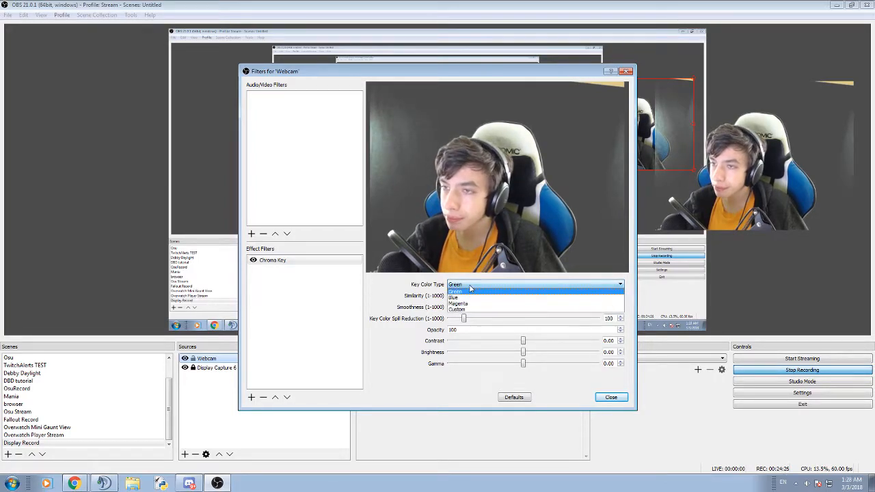
{"action": "left_click", "coordinate": [462, 286]}
{"action": "left_click", "coordinate": [463, 286]}
{"action": "left_click", "coordinate": [462, 309]}
{"action": "left_click", "coordinate": [547, 299]}
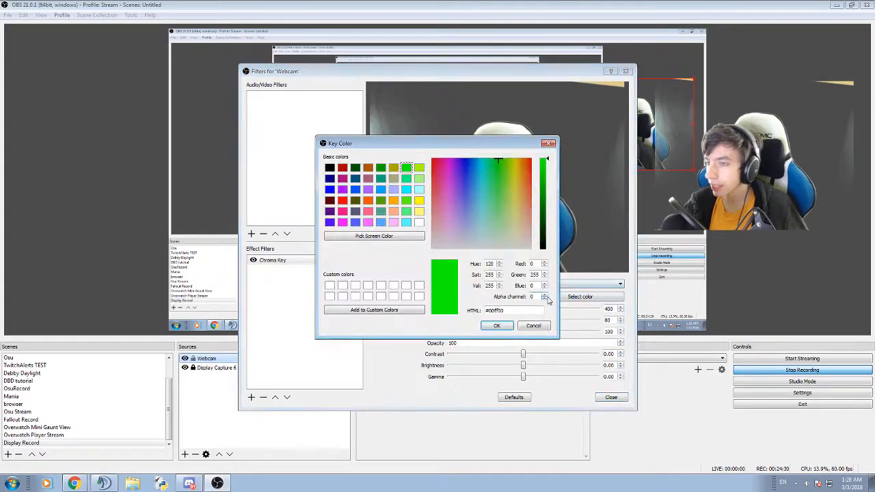
{"action": "left_click_drag", "start_coordinate": [511, 144], "coordinate": [645, 259]}
{"action": "key", "text": "Return"}
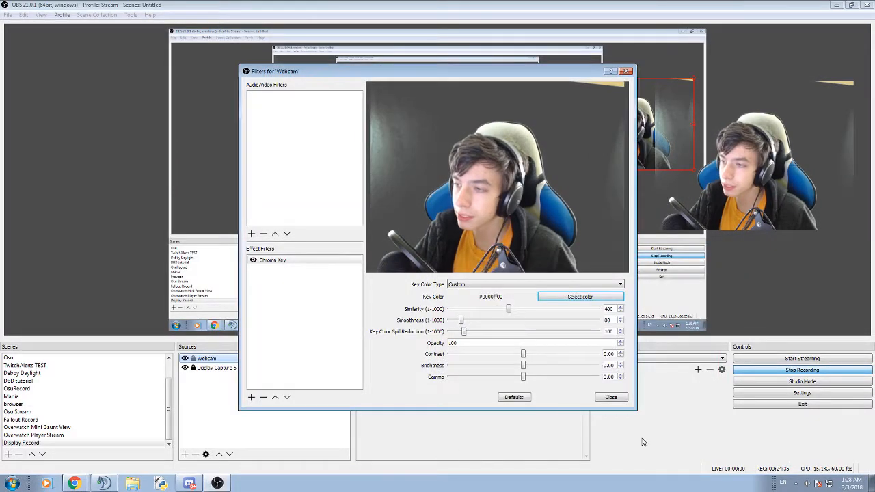
Set the Chroma Key filter's custom key color to #41ff47 and turn the filter back on
{"action": "left_click", "coordinate": [557, 299]}
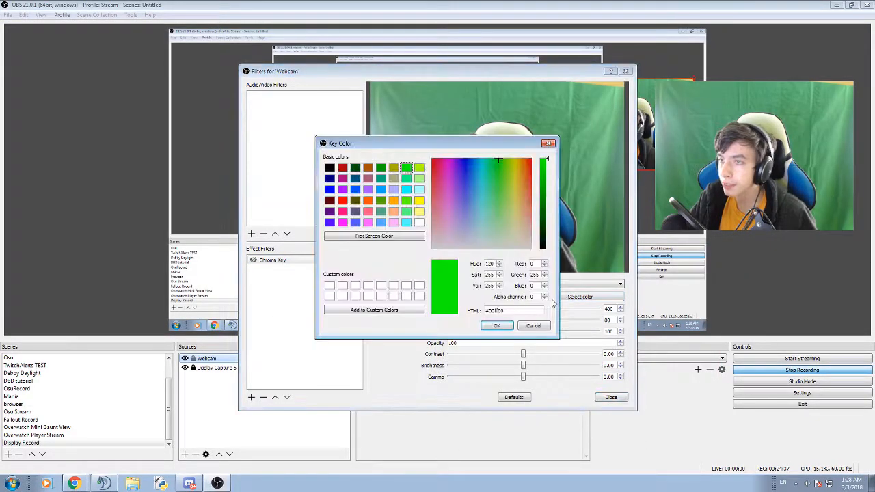
{"action": "left_click_drag", "start_coordinate": [410, 143], "coordinate": [241, 100]}
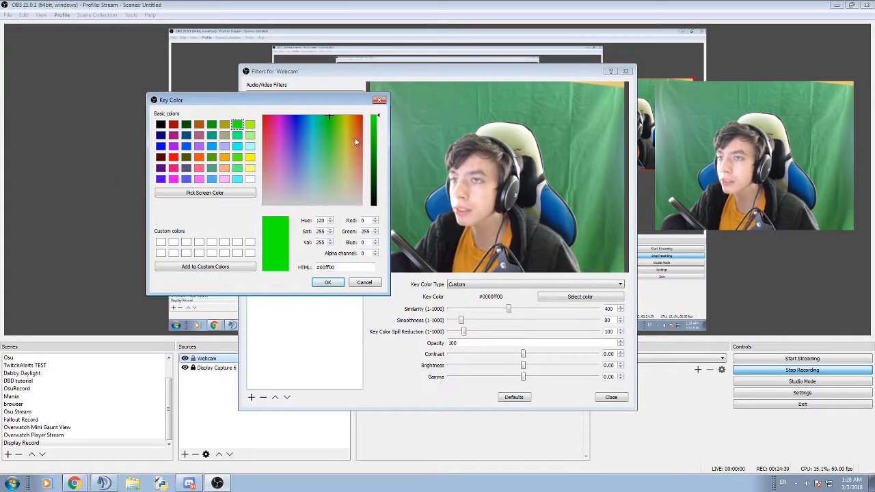
{"action": "left_click", "coordinate": [331, 125]}
{"action": "left_click", "coordinate": [327, 139]}
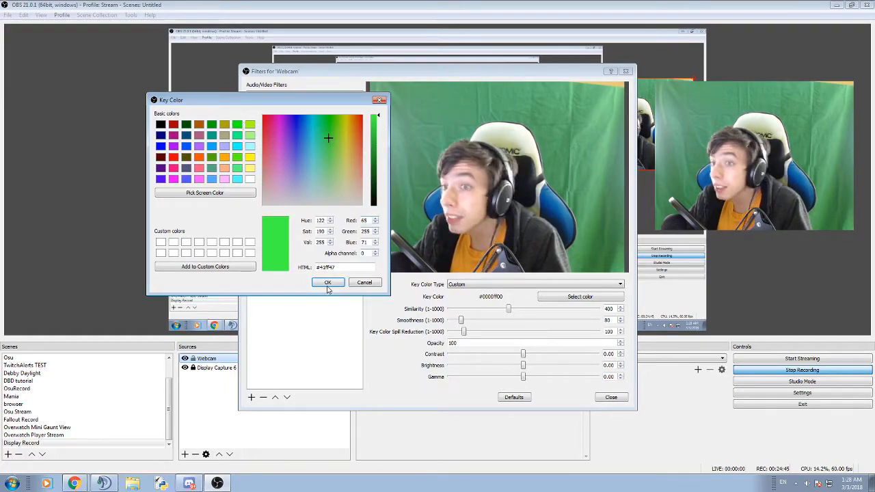
{"action": "left_click", "coordinate": [327, 282]}
{"action": "left_click", "coordinate": [267, 260]}
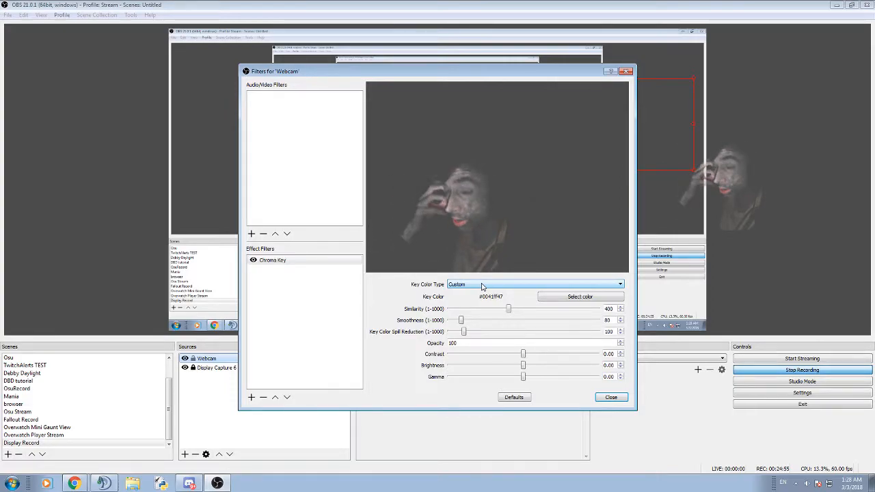
Tune the Chroma Key filter to similarity 335, smoothness 10 and key color spill reduction 65
{"action": "mouse_move", "coordinate": [508, 308]}
{"action": "left_mouse_down"}
{"action": "mouse_move", "coordinate": [464, 308]}
{"action": "mouse_move", "coordinate": [501, 309]}
{"action": "mouse_move", "coordinate": [442, 321]}
{"action": "mouse_move", "coordinate": [498, 308]}
{"action": "left_mouse_up"}
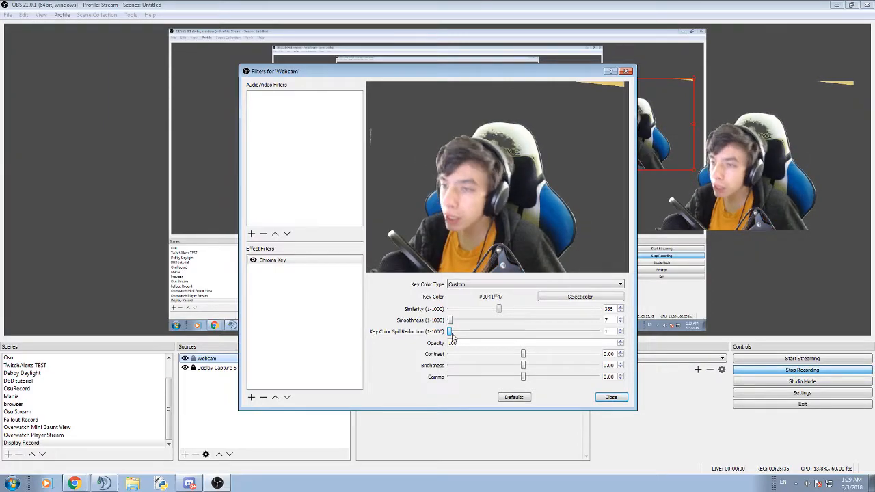
{"action": "left_click_drag", "start_coordinate": [450, 335], "coordinate": [455, 335]}
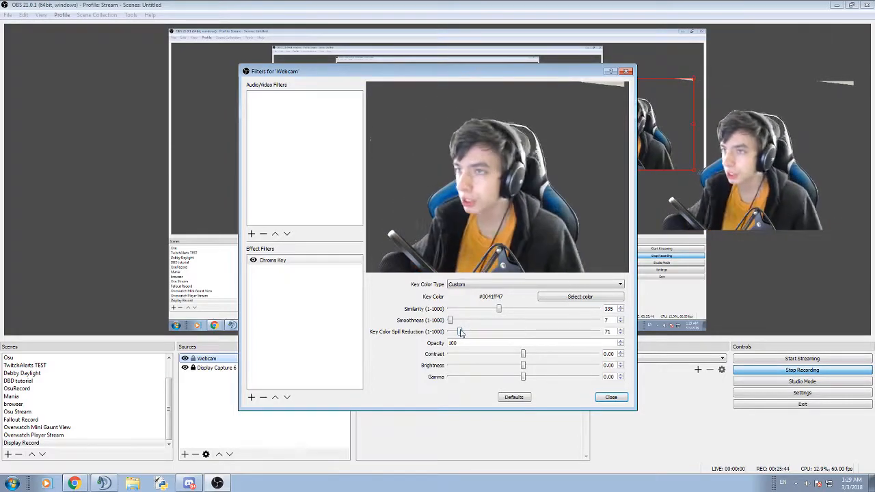
{"action": "left_click_drag", "start_coordinate": [461, 332], "coordinate": [469, 331]}
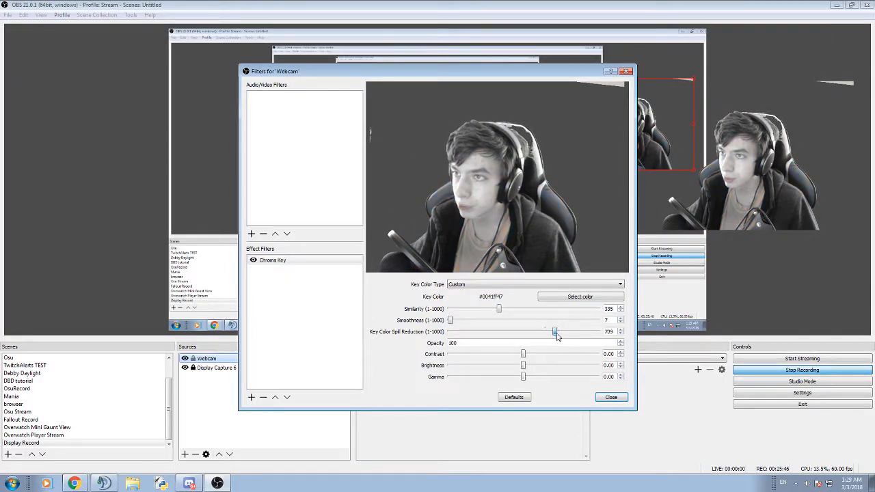
{"action": "left_click_drag", "start_coordinate": [557, 334], "coordinate": [470, 335]}
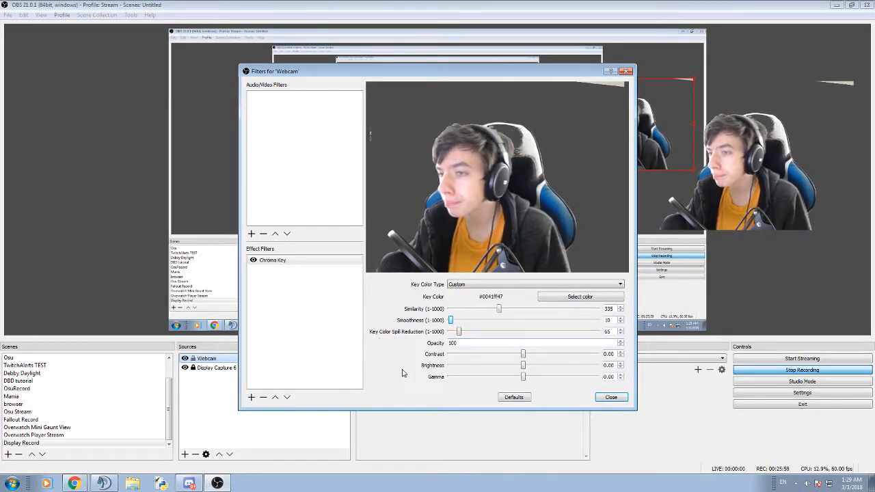
Try out the Chroma Key filter's contrast, brightness and gamma adjustments, returning each to 0.00
{"action": "mouse_move", "coordinate": [521, 353]}
{"action": "left_mouse_down"}
{"action": "mouse_move", "coordinate": [479, 354]}
{"action": "mouse_move", "coordinate": [601, 354]}
{"action": "mouse_move", "coordinate": [521, 354]}
{"action": "left_mouse_up"}
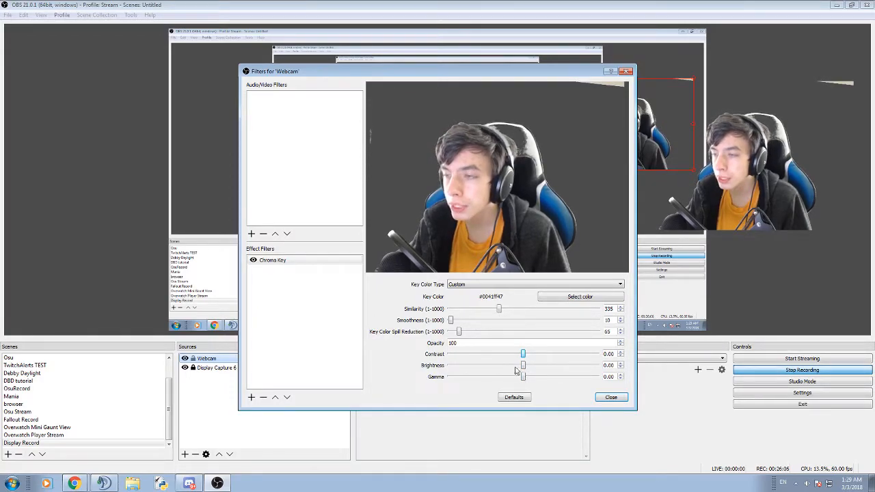
{"action": "mouse_move", "coordinate": [523, 365]}
{"action": "left_mouse_down"}
{"action": "mouse_move", "coordinate": [568, 367]}
{"action": "mouse_move", "coordinate": [498, 366]}
{"action": "mouse_move", "coordinate": [547, 365]}
{"action": "mouse_move", "coordinate": [498, 366]}
{"action": "mouse_move", "coordinate": [522, 368]}
{"action": "left_mouse_up"}
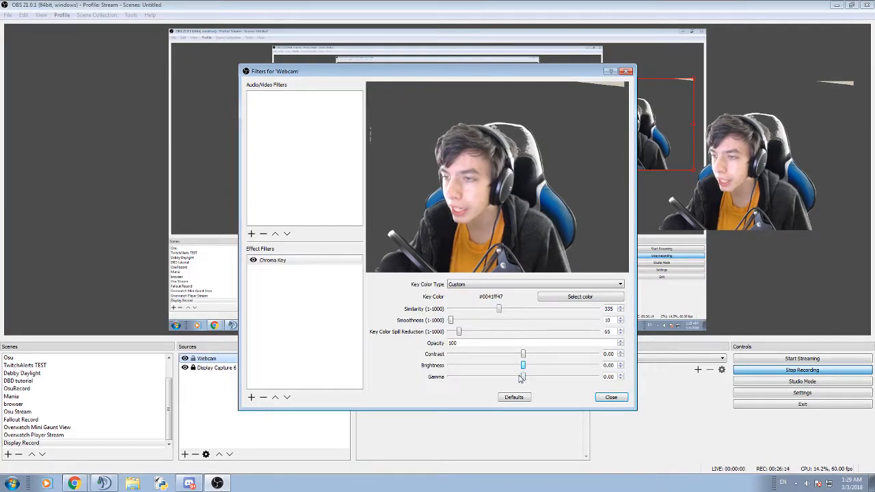
{"action": "left_click_drag", "start_coordinate": [482, 377], "coordinate": [531, 383]}
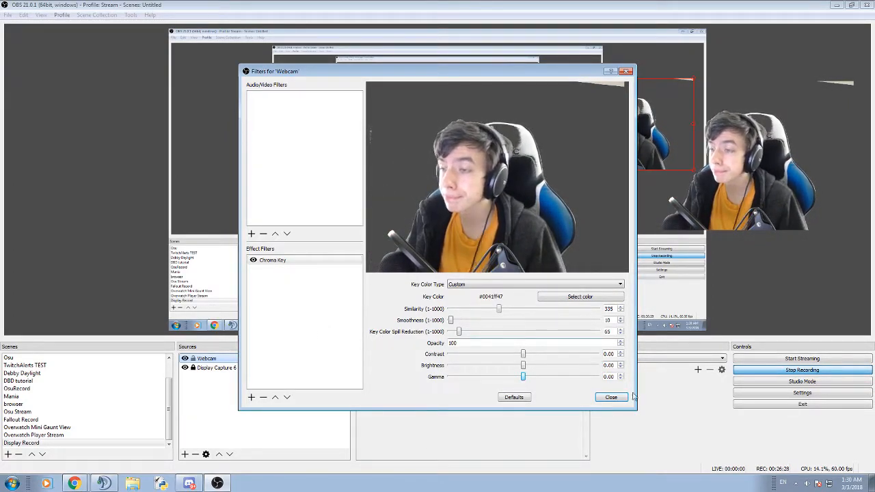
Add a Scroll effect filter with the default name to the Webcam source, with horizontal speed 221 and vertical speed -15
{"action": "left_click", "coordinate": [251, 397]}
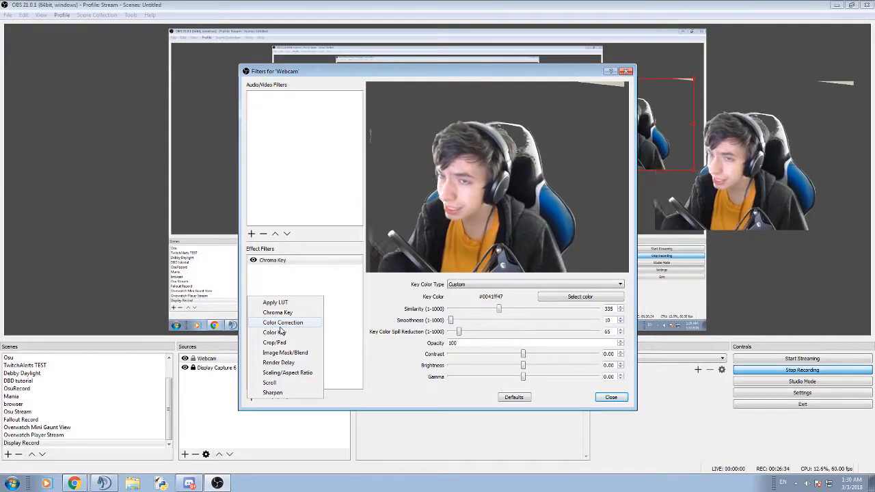
{"action": "left_click", "coordinate": [282, 385]}
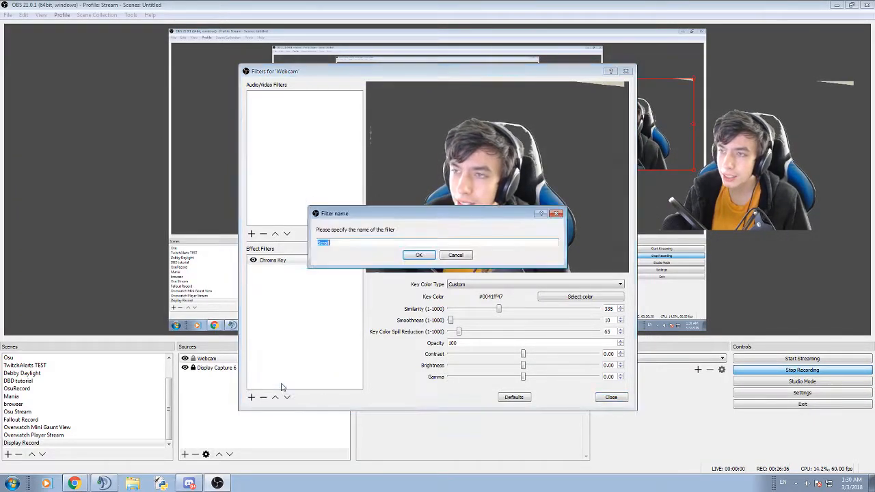
{"action": "left_click", "coordinate": [412, 256]}
{"action": "left_click_drag", "start_coordinate": [501, 287], "coordinate": [545, 298]}
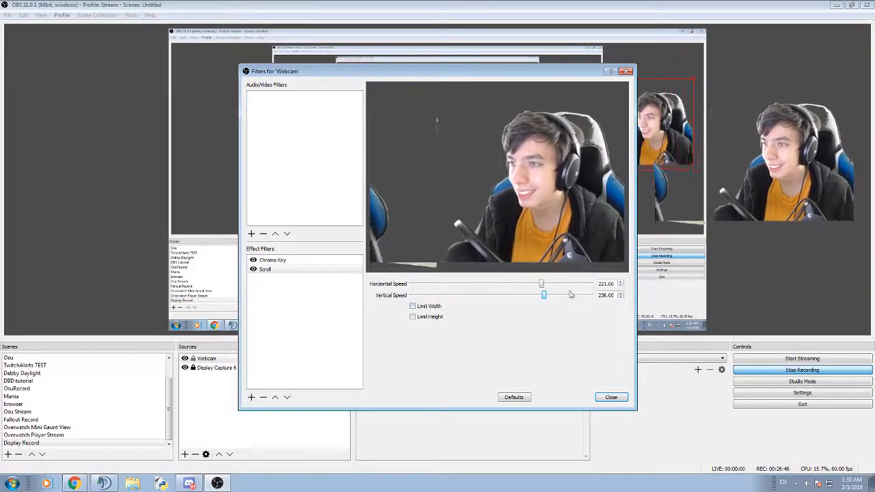
{"action": "left_click_drag", "start_coordinate": [544, 295], "coordinate": [498, 295]}
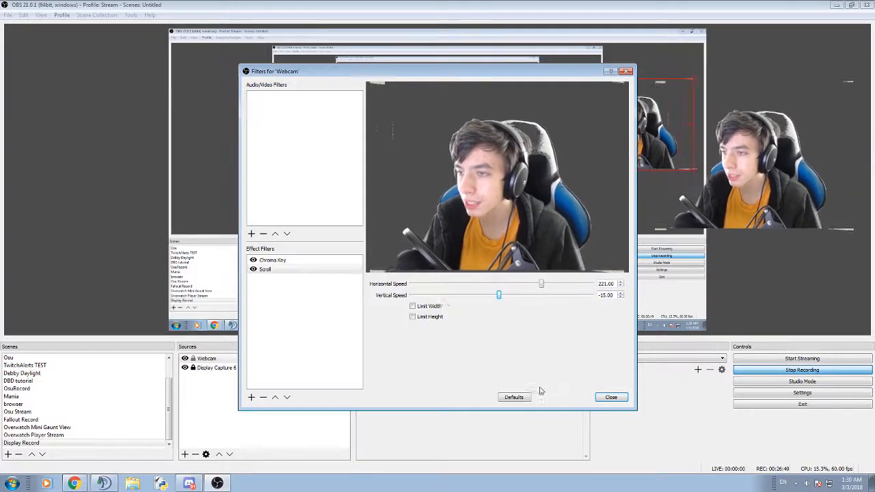
Remove the Scroll filter from the Webcam source and close its filters window
{"action": "left_click", "coordinate": [266, 270]}
{"action": "left_click", "coordinate": [263, 398]}
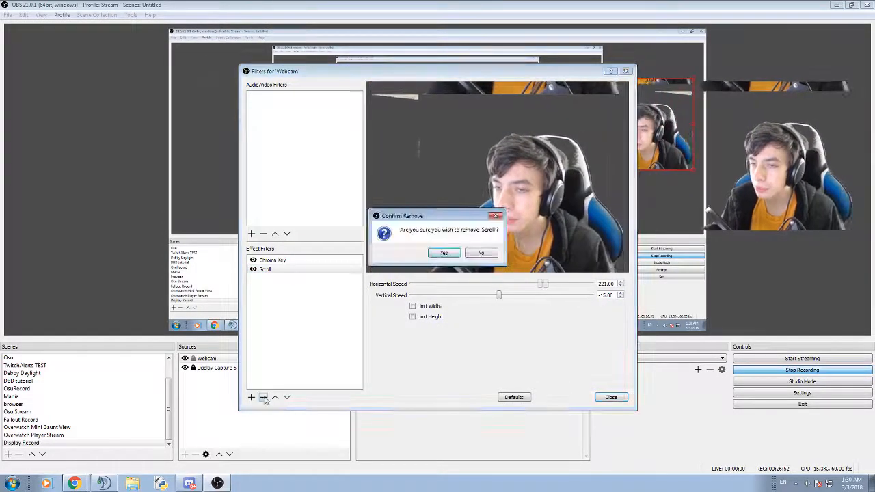
{"action": "left_click", "coordinate": [444, 253]}
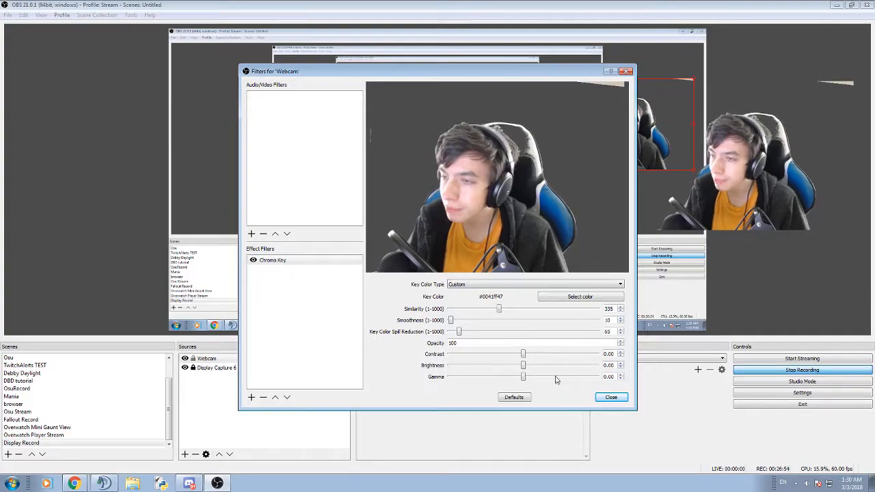
{"action": "left_click", "coordinate": [611, 397]}
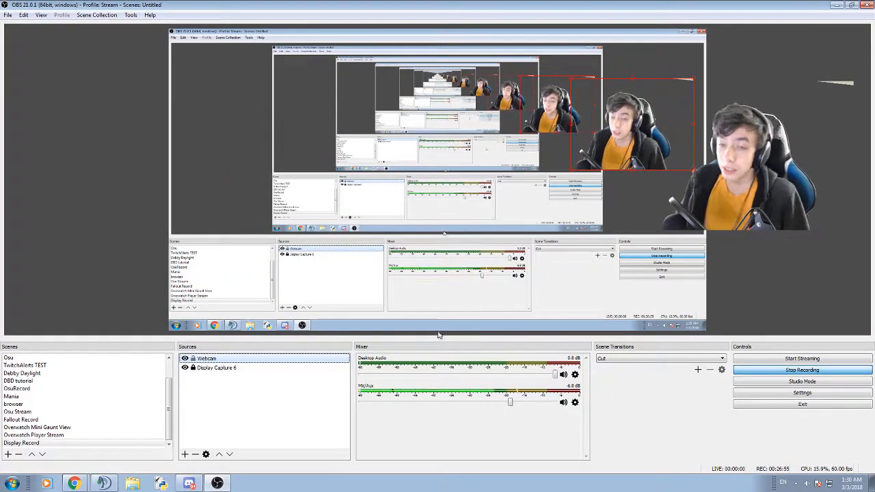